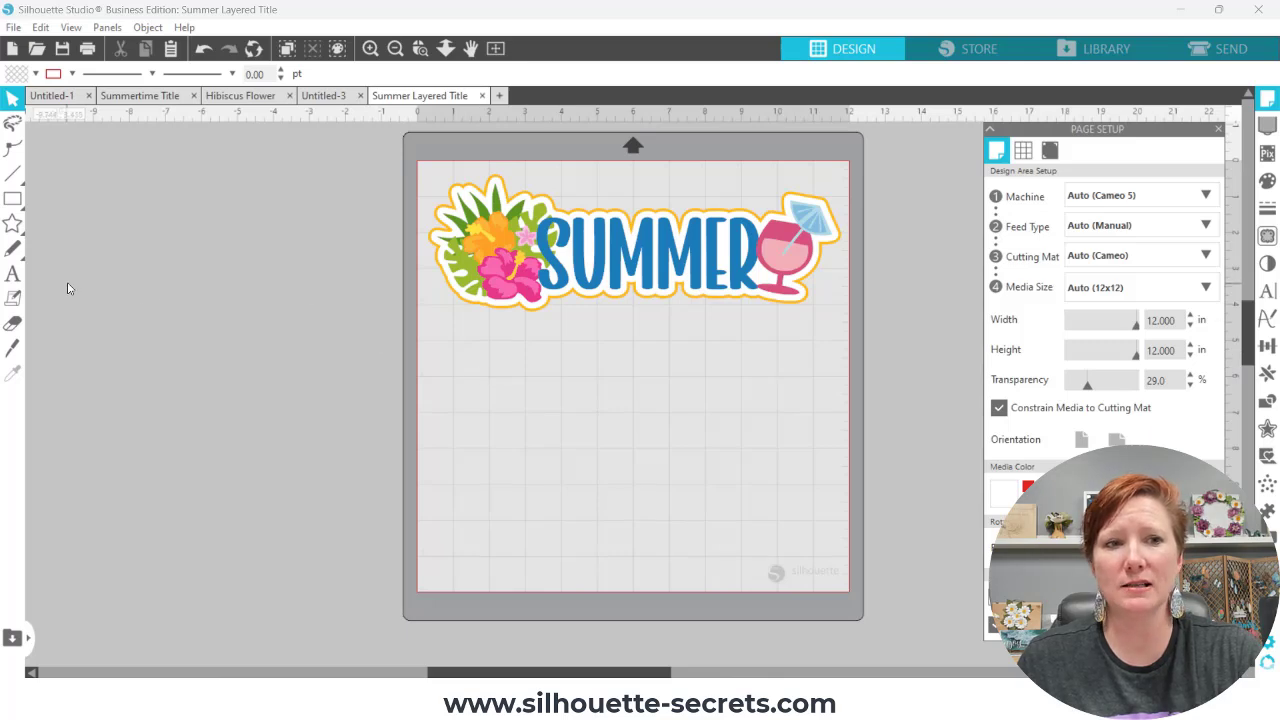
- Add the text SUMMER in the empty area below the finished title and fill it with black
left_click(12, 275)
left_click(521, 452)
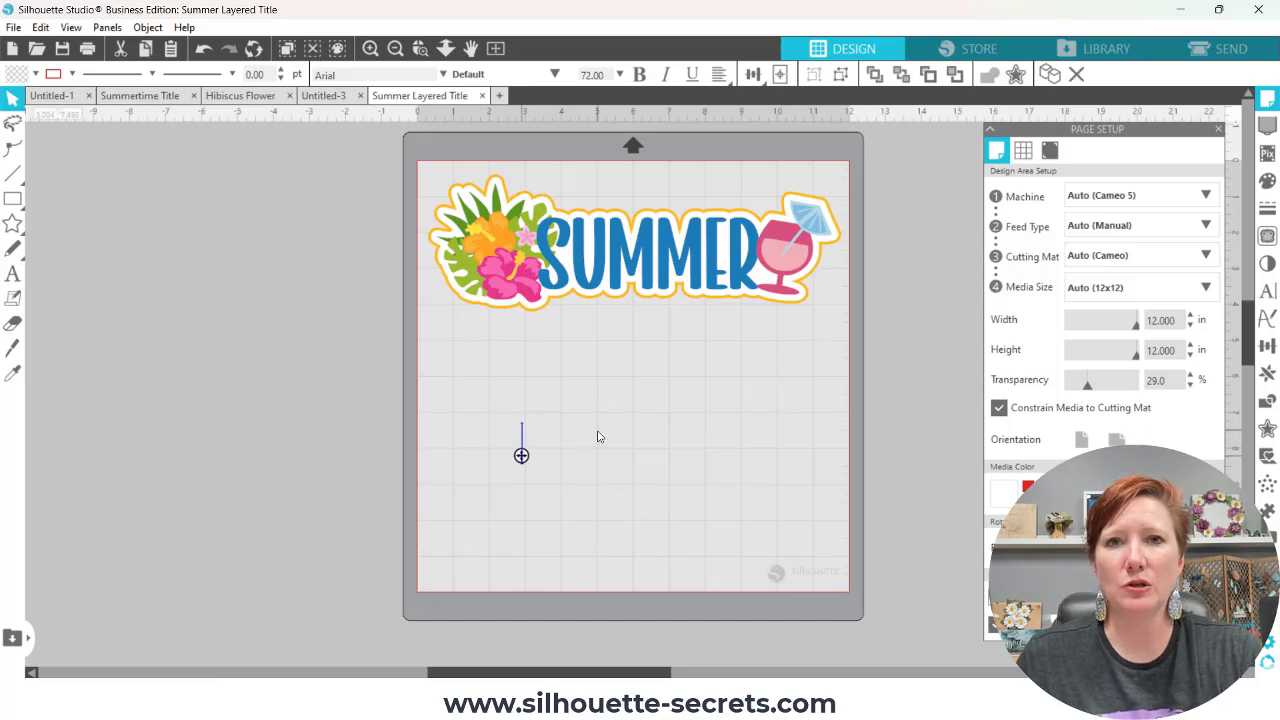
type("SUMMER")
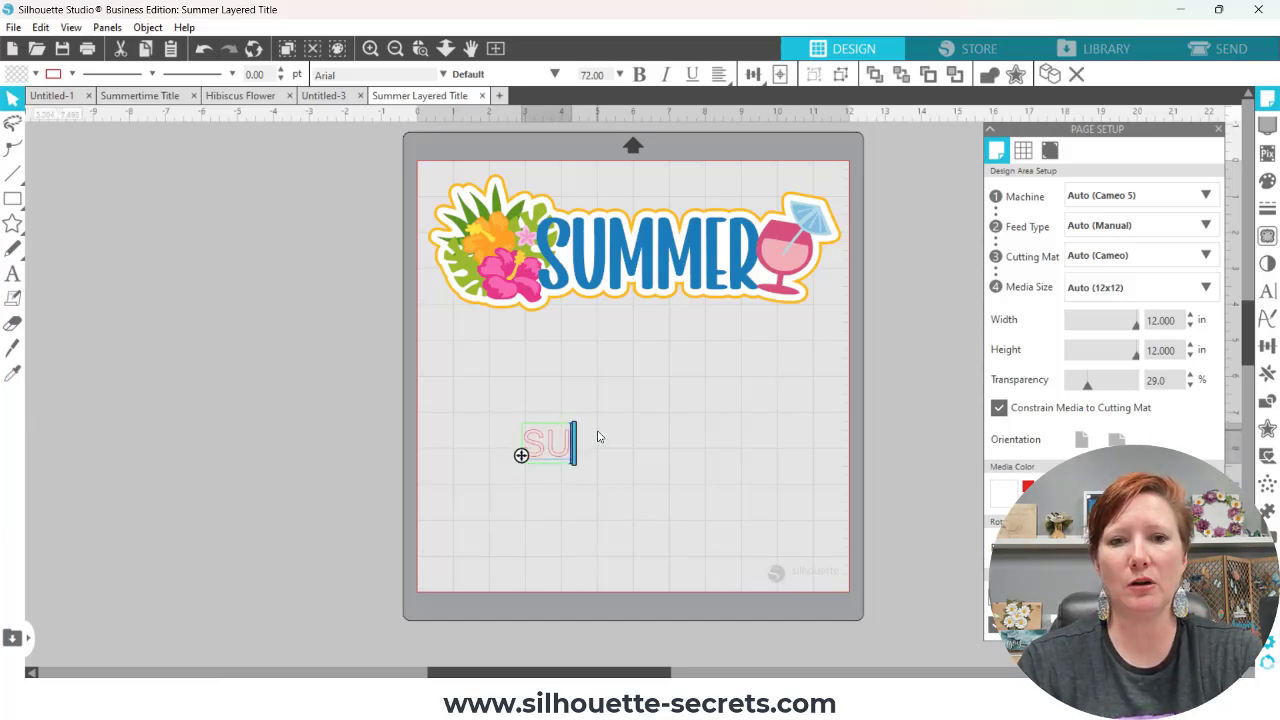
left_click(597, 503)
left_click(619, 448)
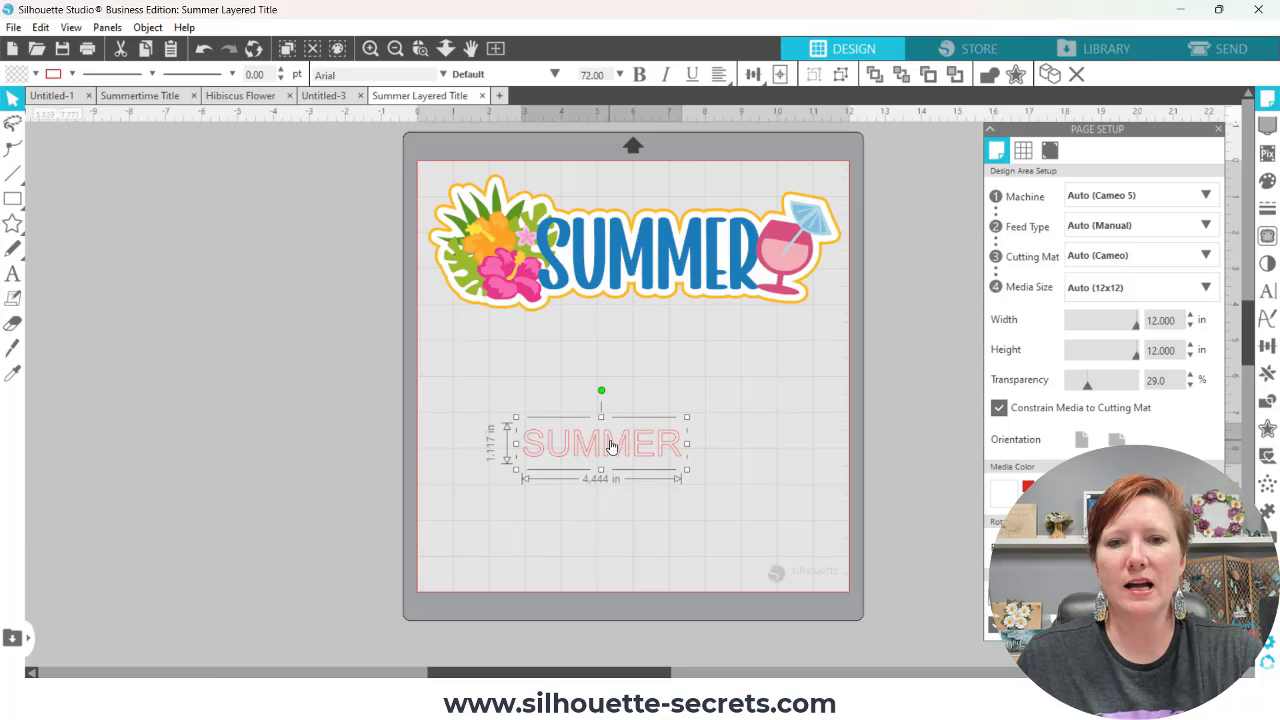
left_click(35, 74)
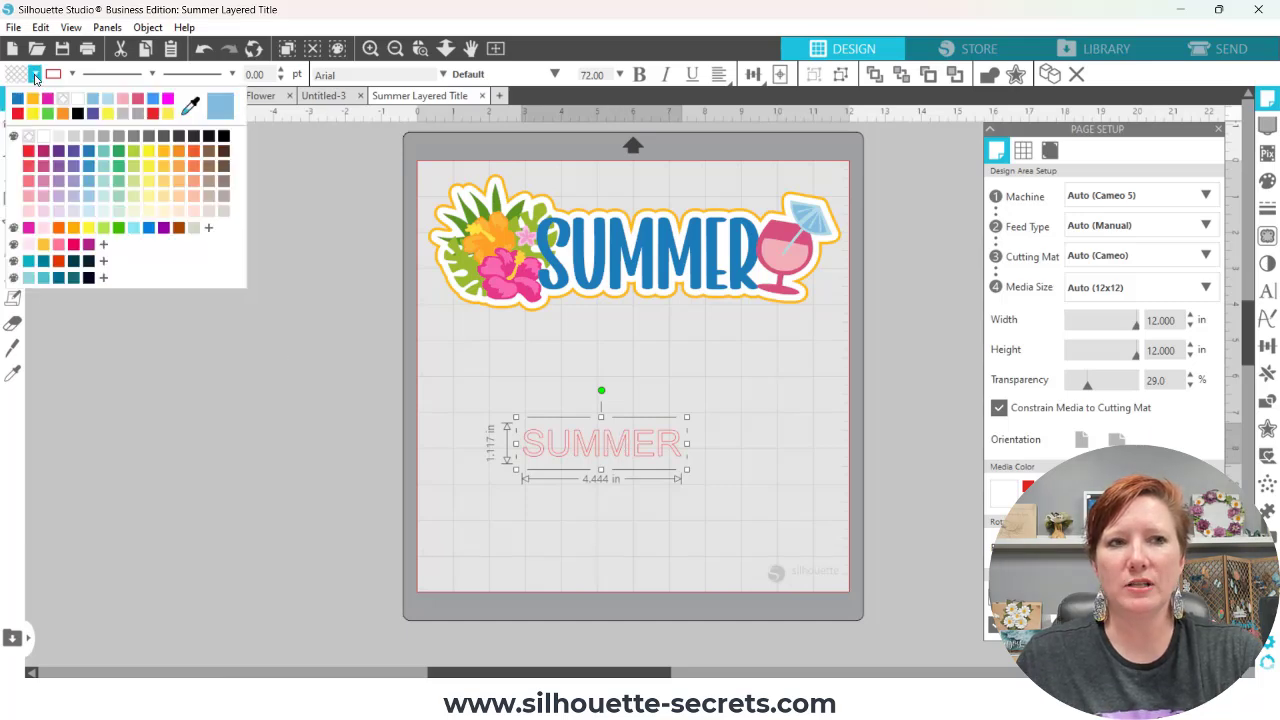
left_click(79, 114)
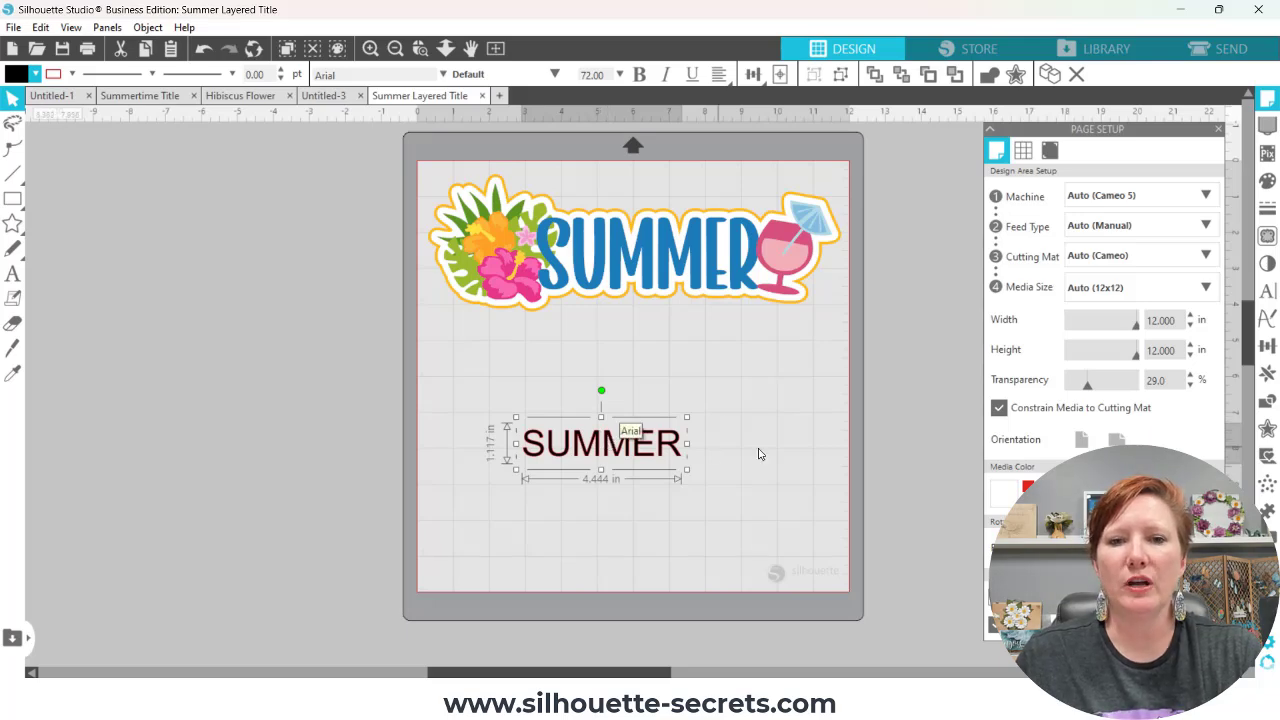
- Set the new SUMMER text to the Charming Alphabet font and enlarge it to about 6.97 in wide
left_click(1268, 292)
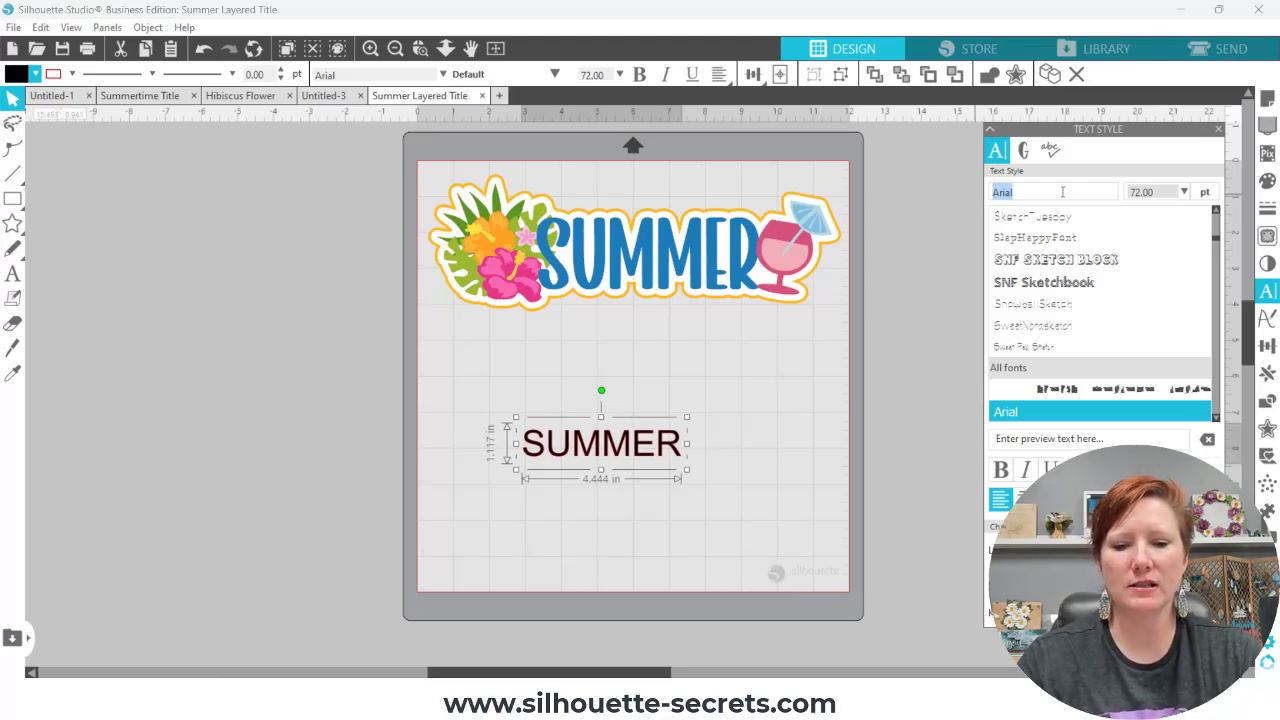
type("Charming Alphabet")
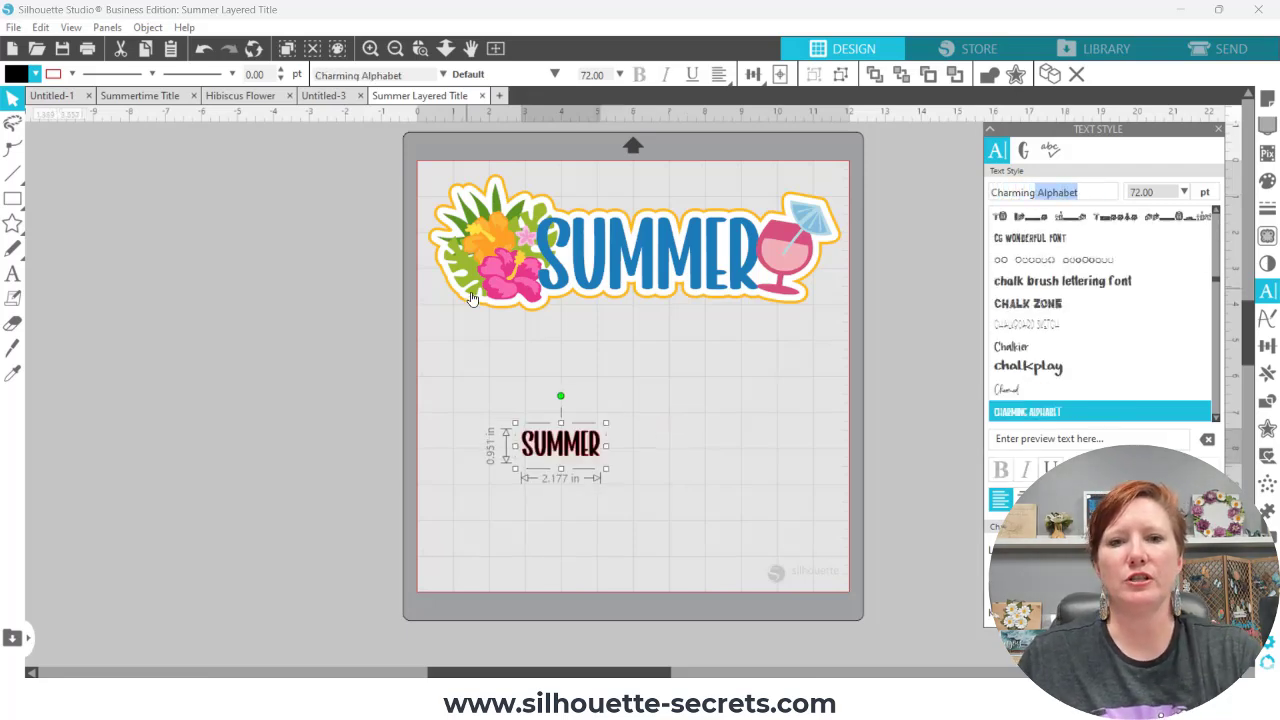
left_click_drag(606, 423, 781, 363)
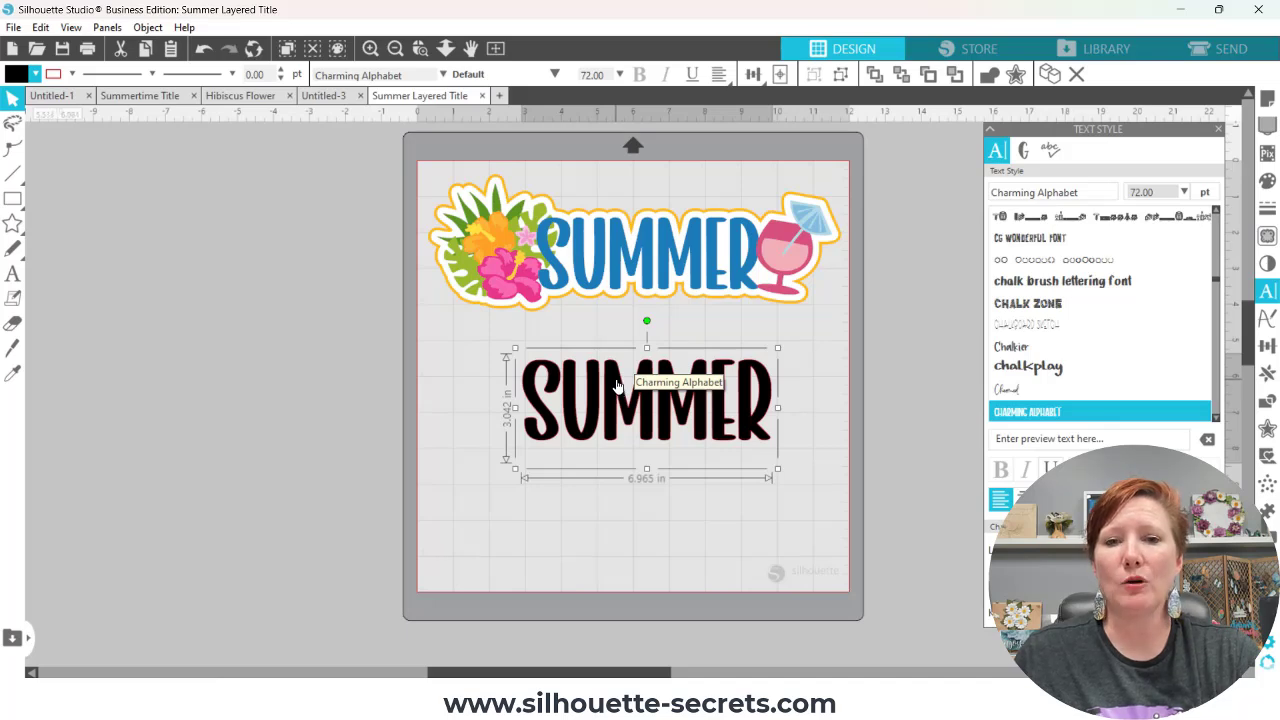
- Place a spare copy of the black SUMMER text beside the mat and convert the word on the mat to a path
left_click_drag(617, 386, 139, 369)
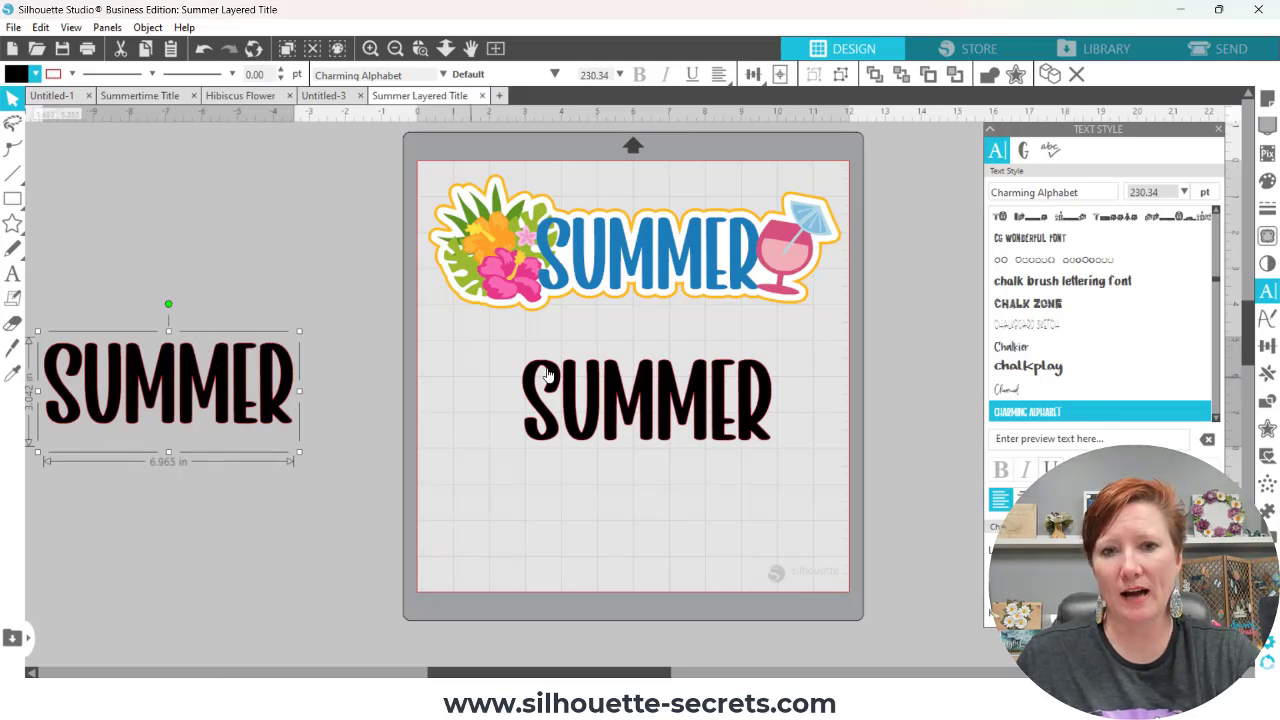
left_click(610, 382)
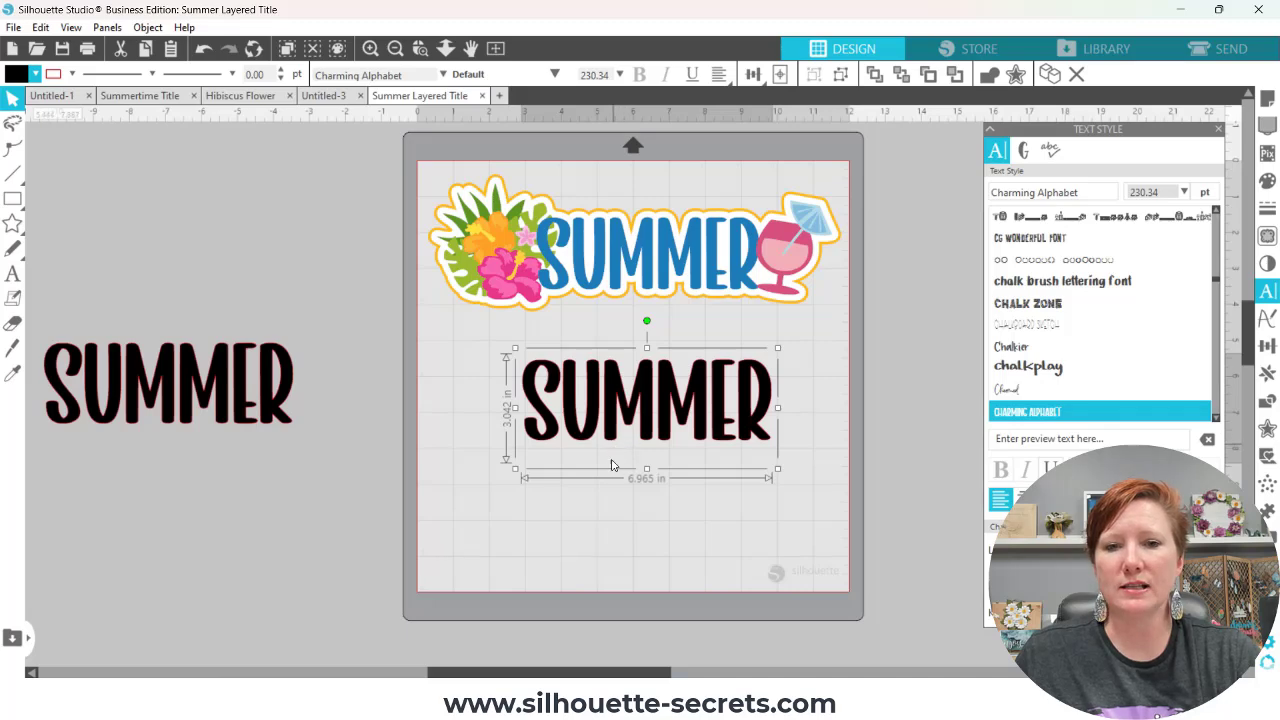
right_click(613, 383)
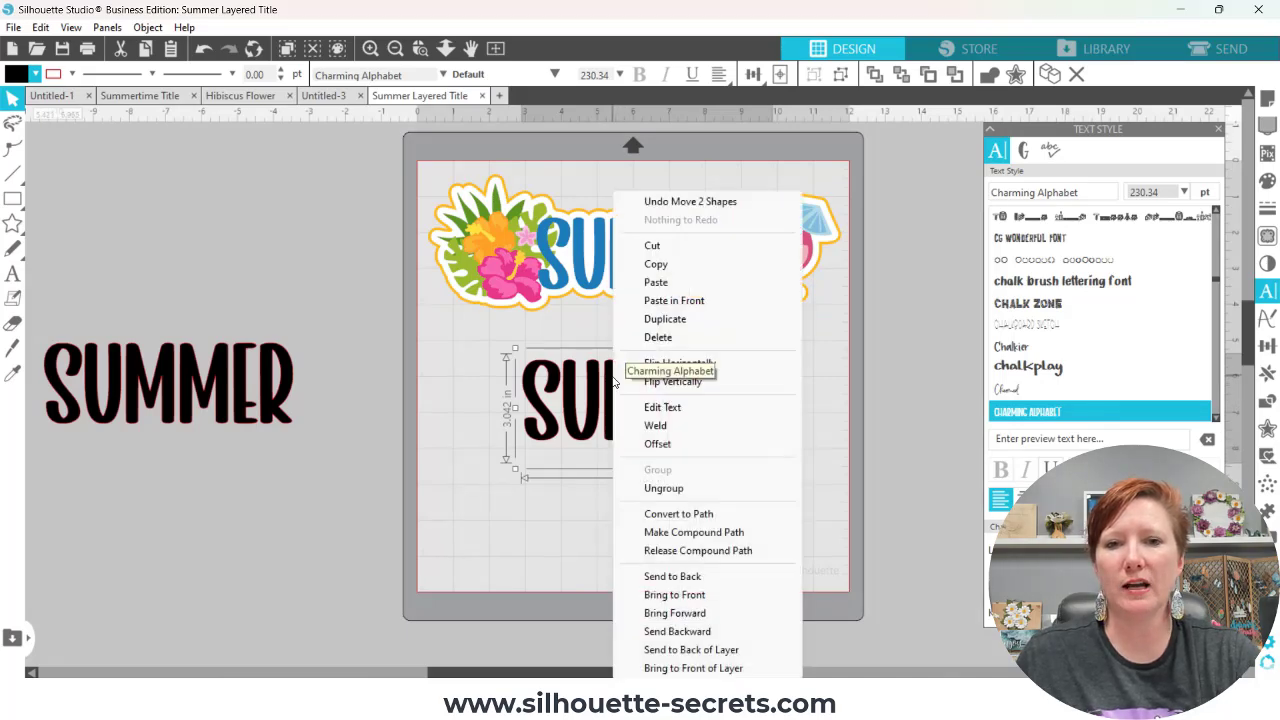
left_click(683, 516)
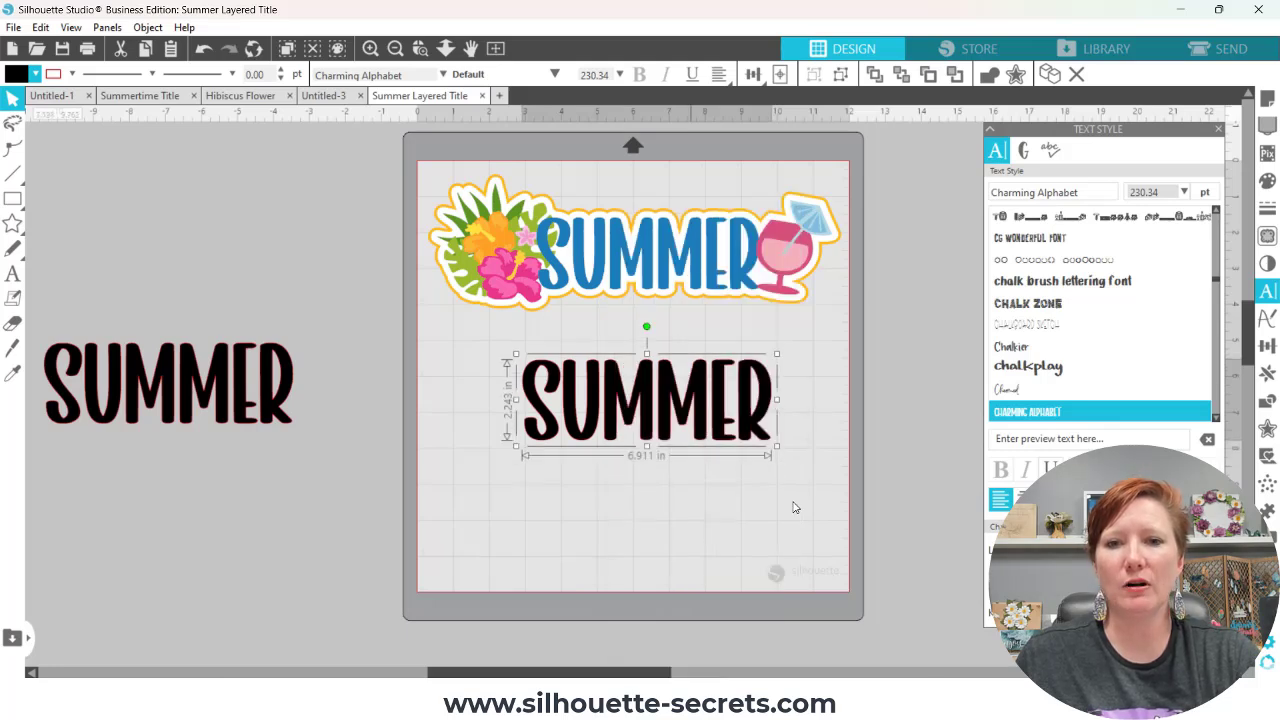
- Move the converted SUMMER word slightly lower on the mat, to about X 2.92 in and Y 5.74 in
left_click(717, 455)
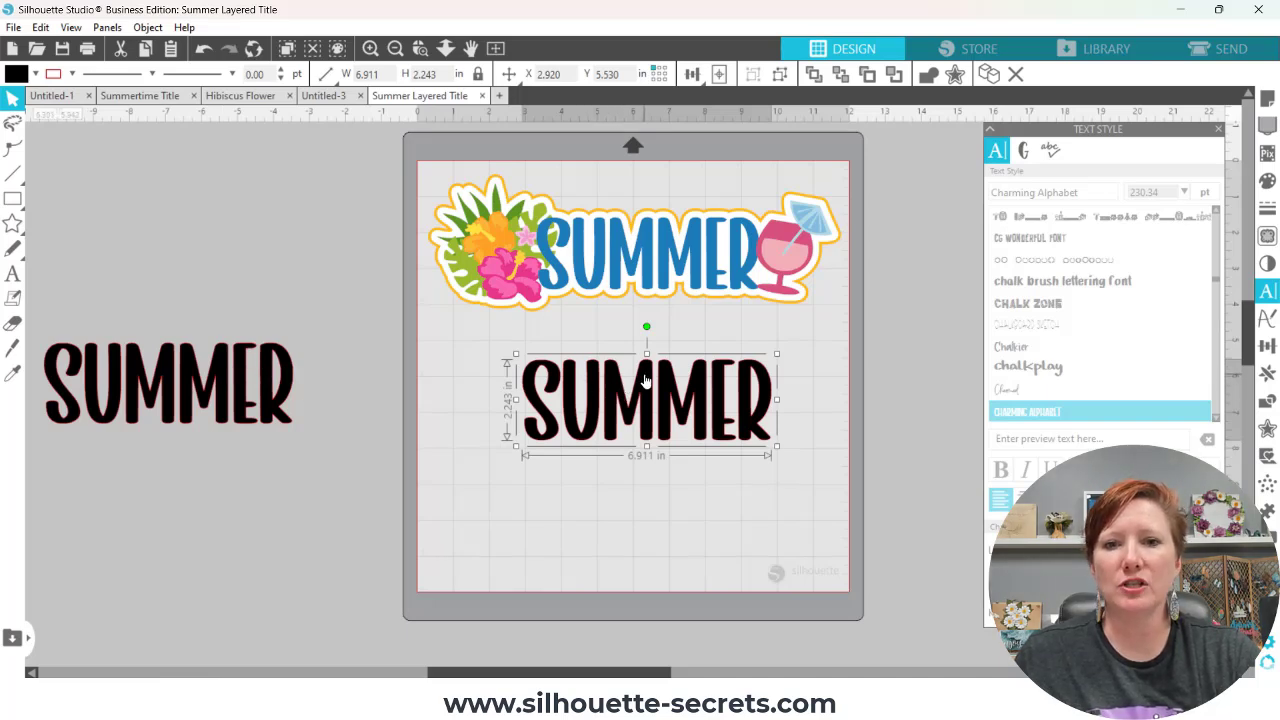
left_click_drag(642, 381, 638, 386)
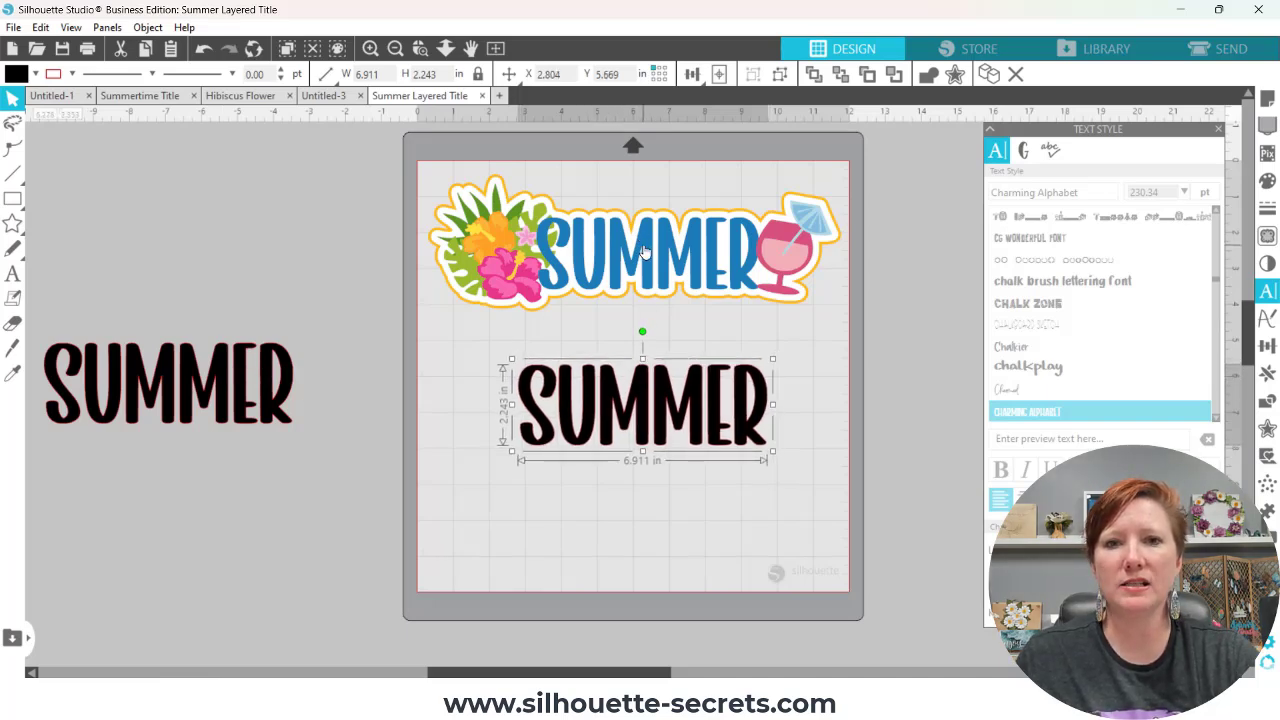
left_click_drag(641, 392, 645, 395)
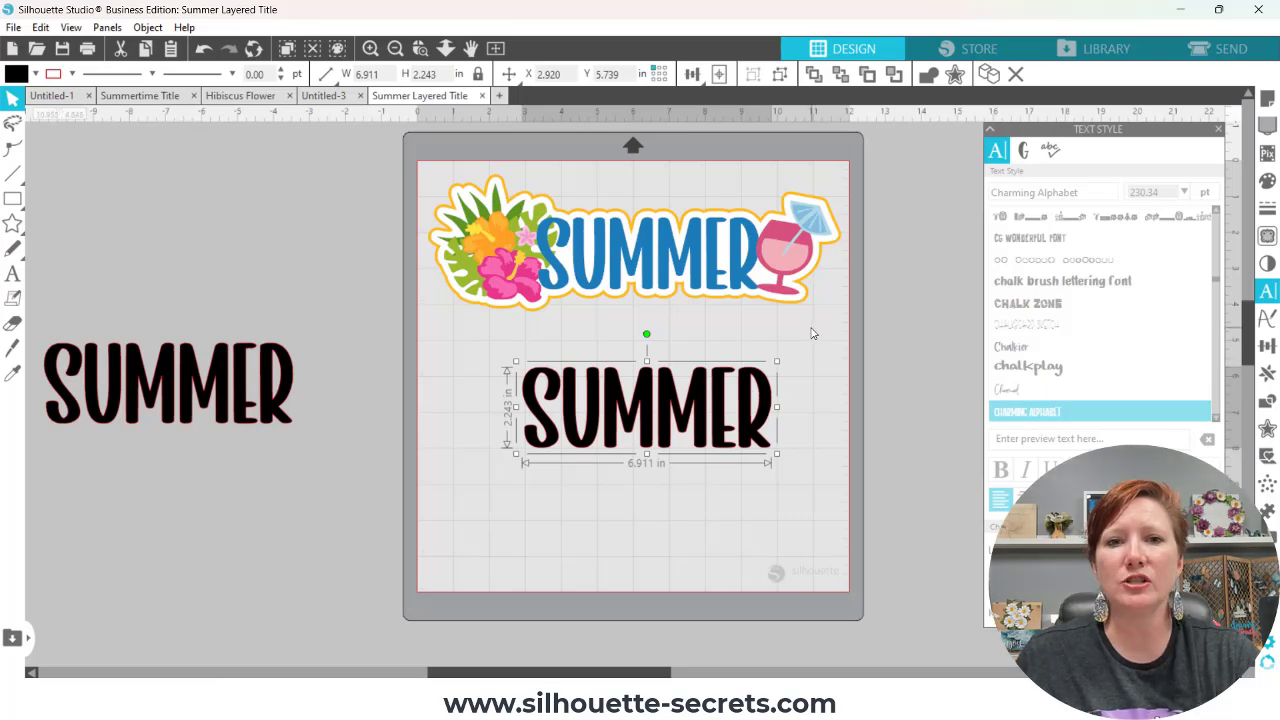
- Browse the hibiscus designs in the library and examine the details of the "hibiscus flowers" design
left_click(1101, 52)
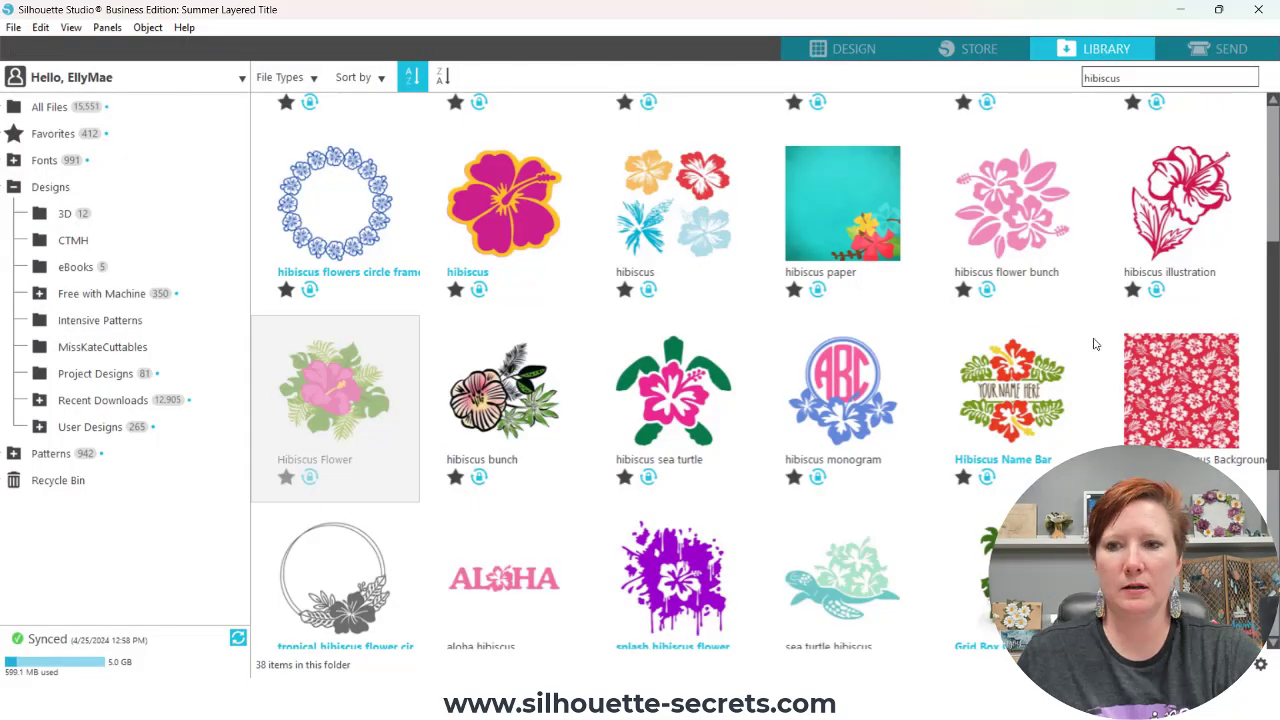
left_click_drag(1277, 287, 1276, 350)
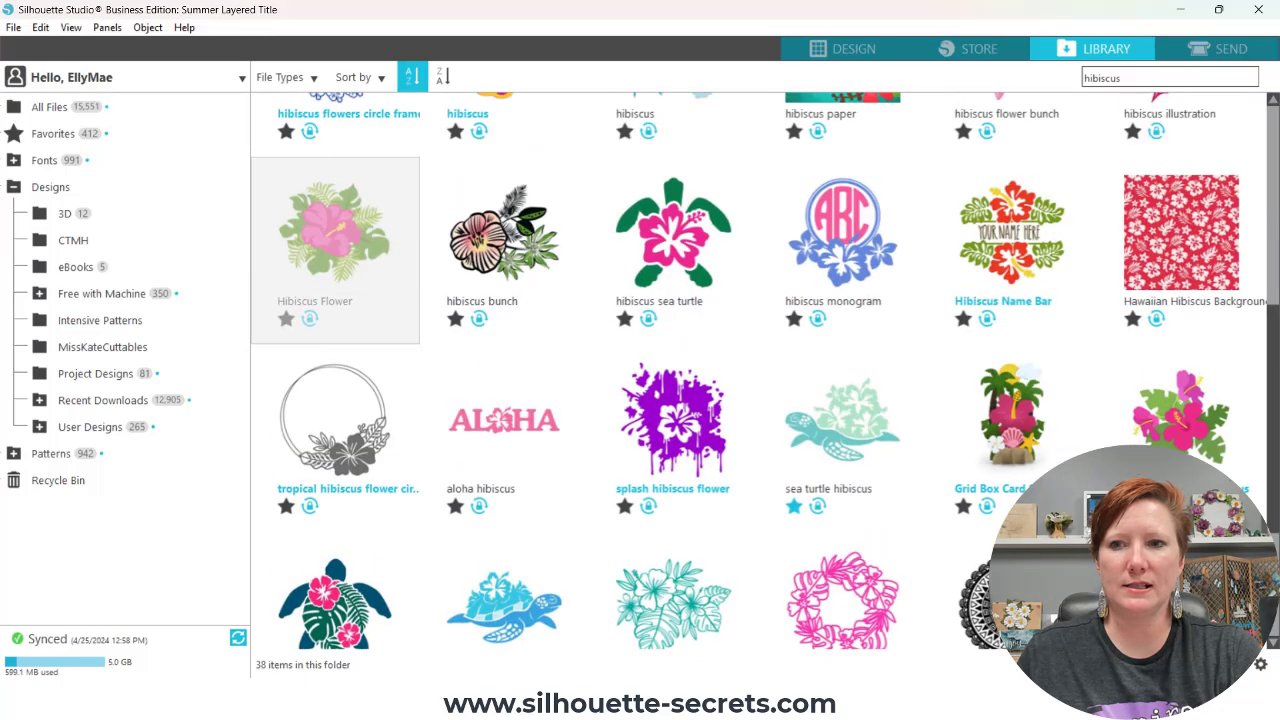
scroll(1276, 350, "up", 3)
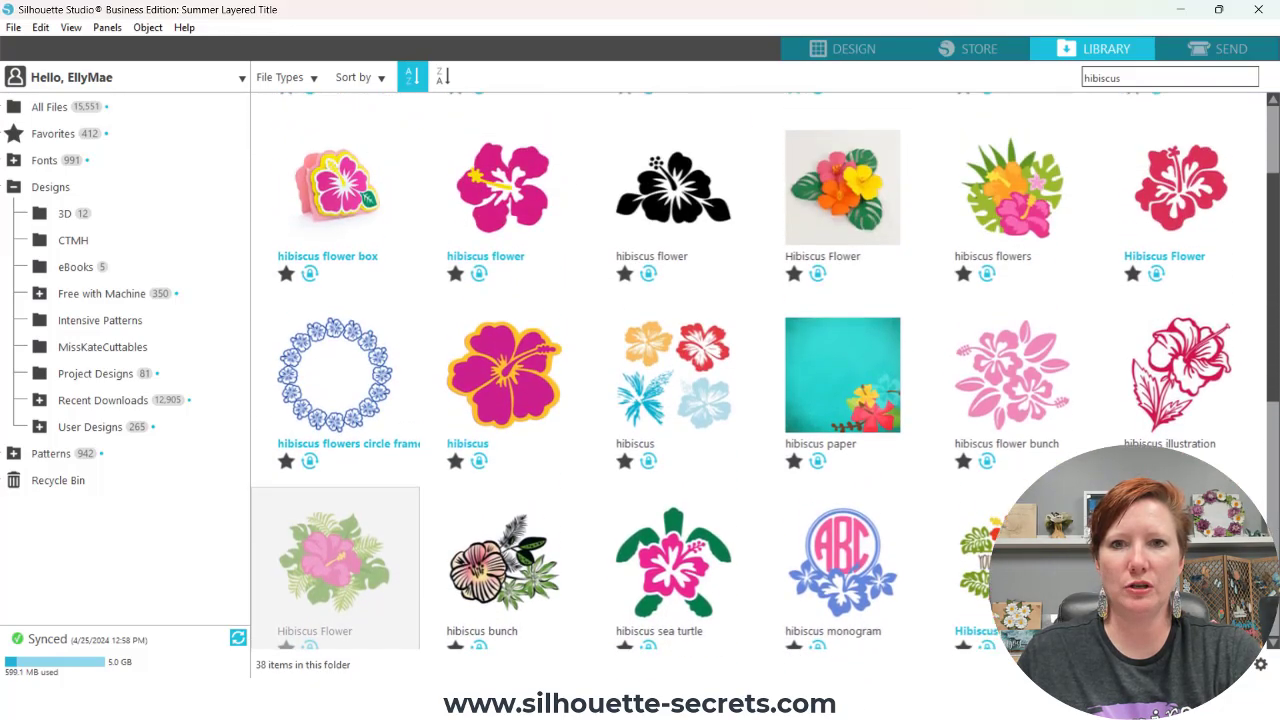
scroll(1139, 227, "up", 2)
scroll(1139, 227, "down", 2)
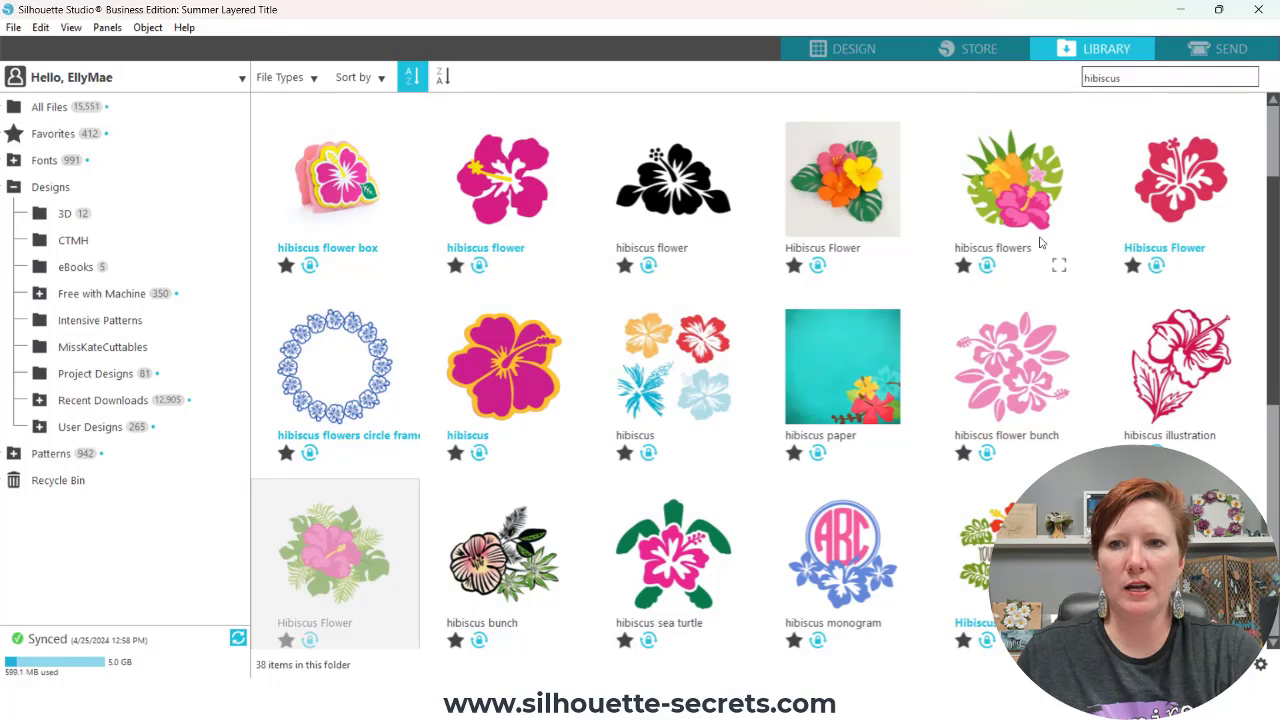
left_click(1059, 265)
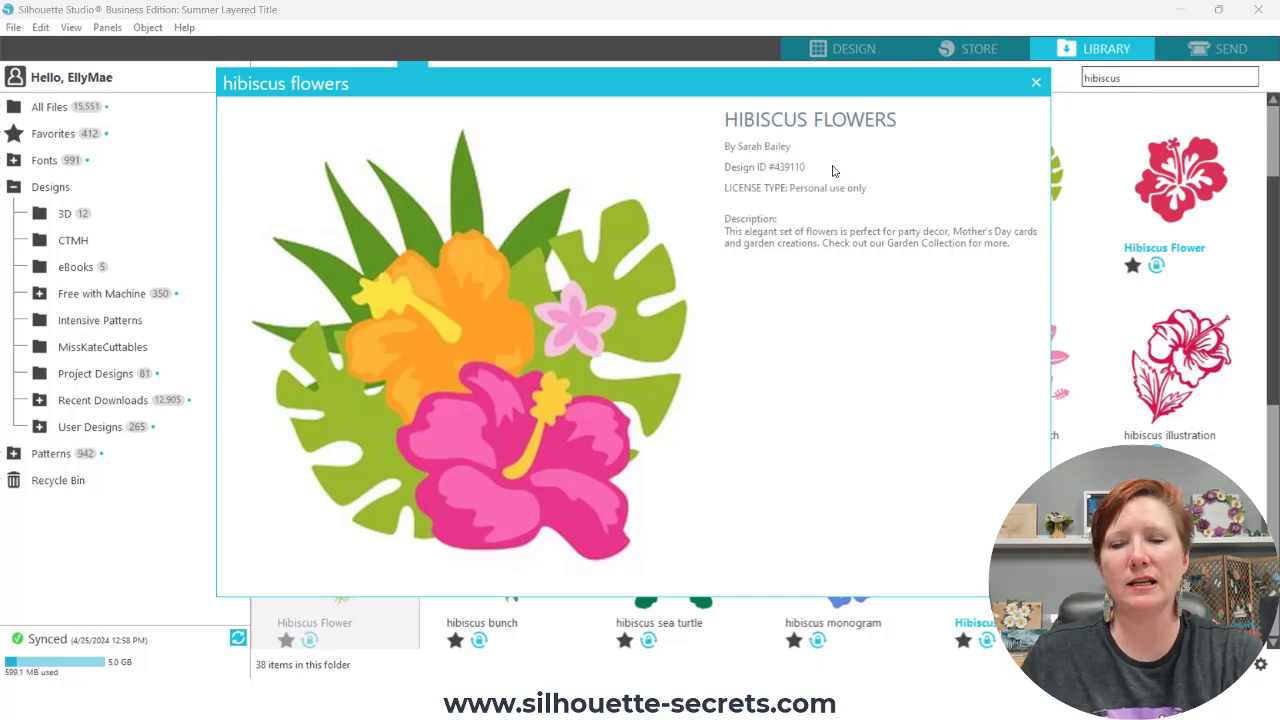
left_click(1035, 84)
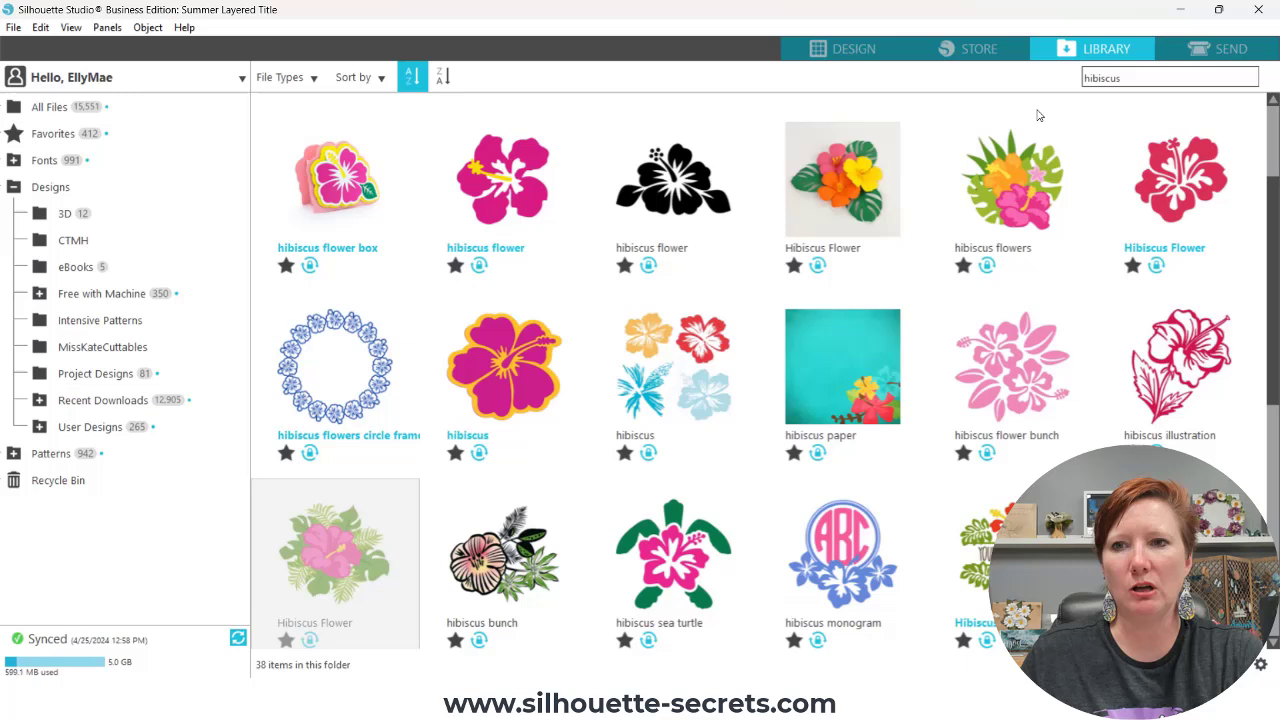
double_click(1006, 203)
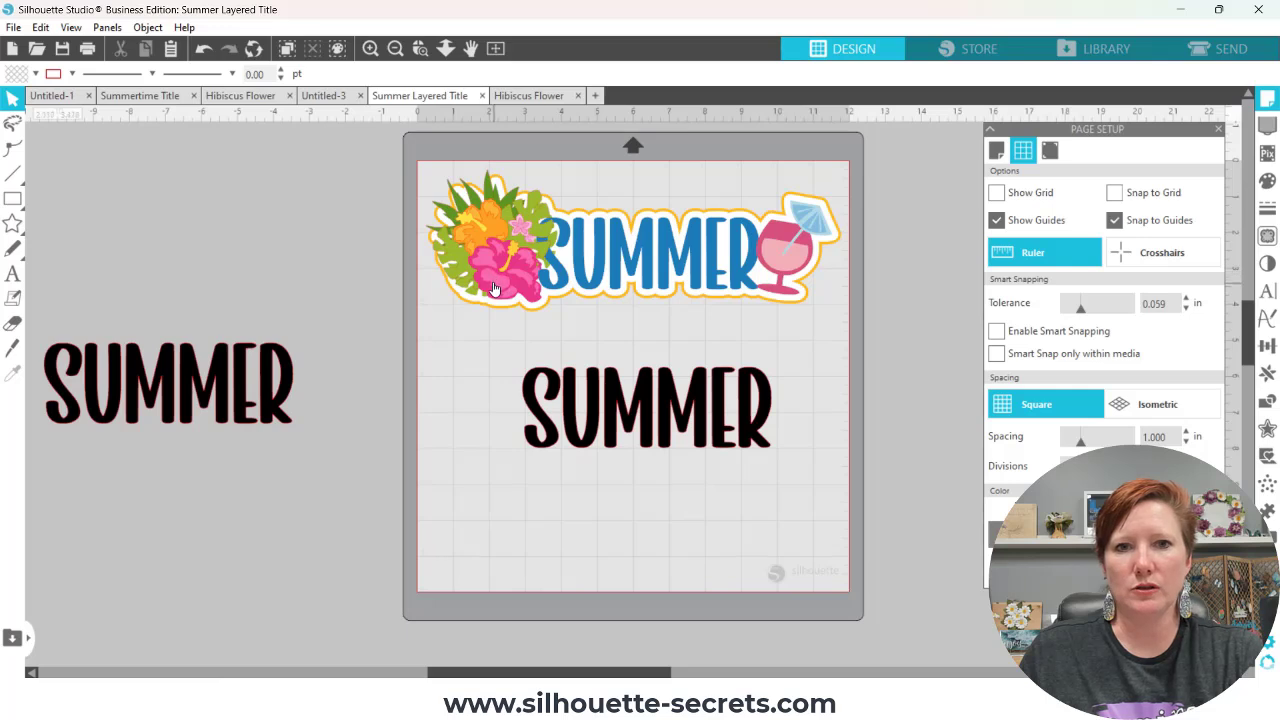
key("ctrl+v")
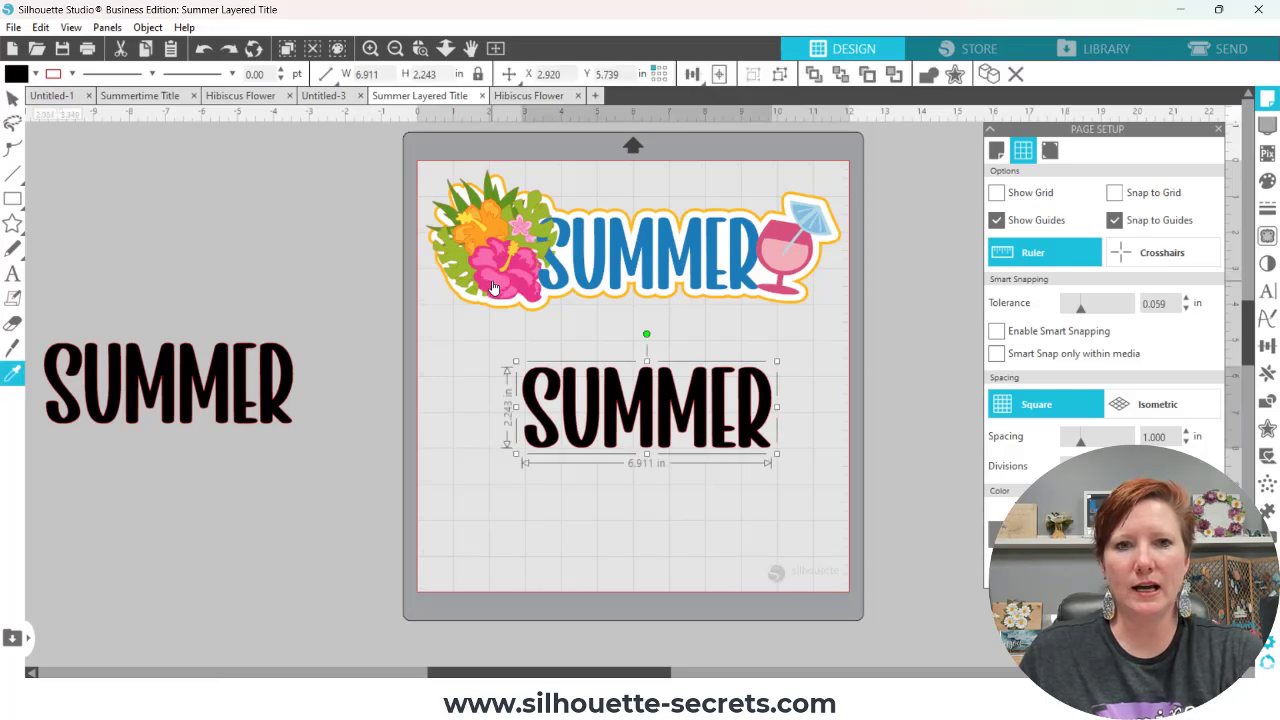
key("Escape")
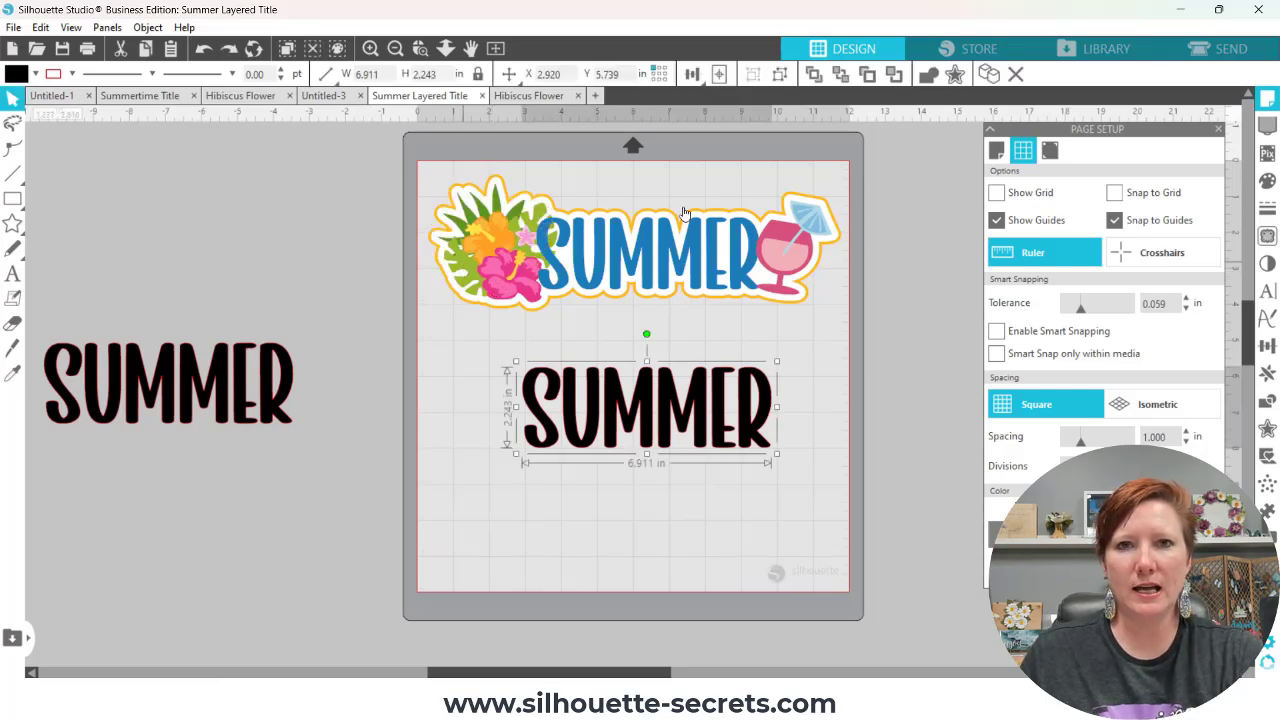
- Open the "hibiscus flowers" design from the library and group all its pieces
left_click(1085, 52)
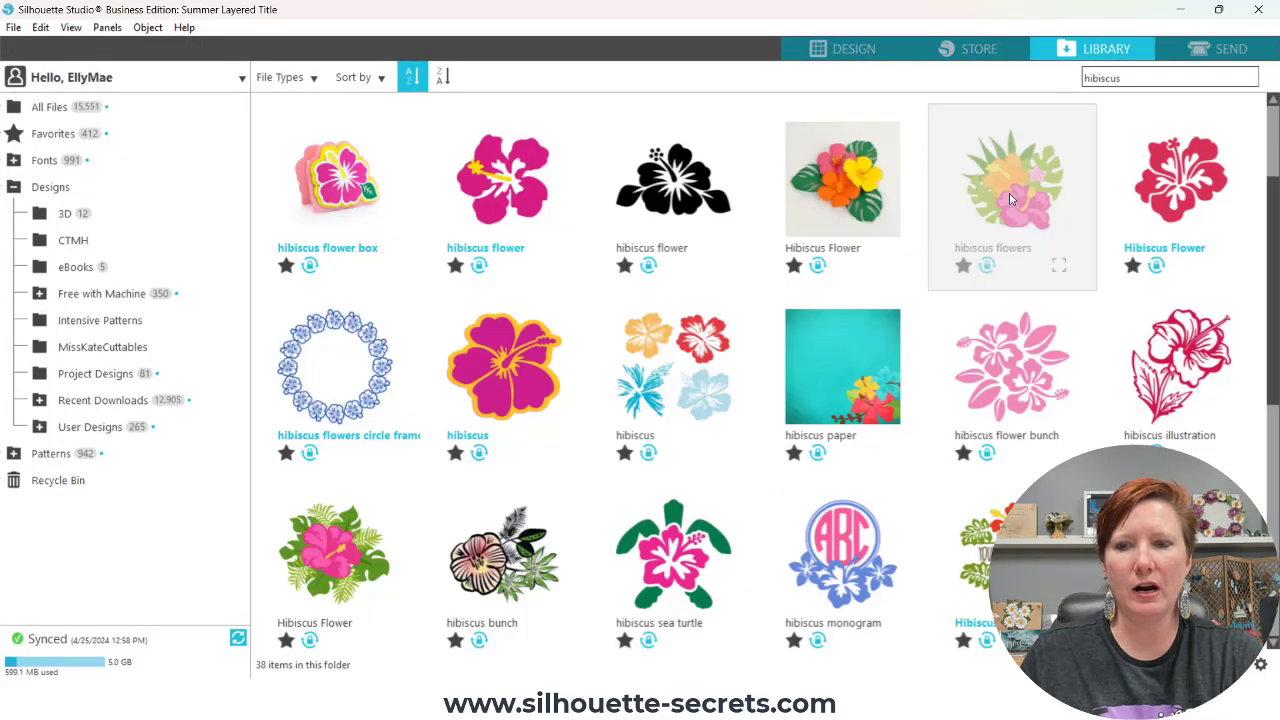
right_click(1027, 204)
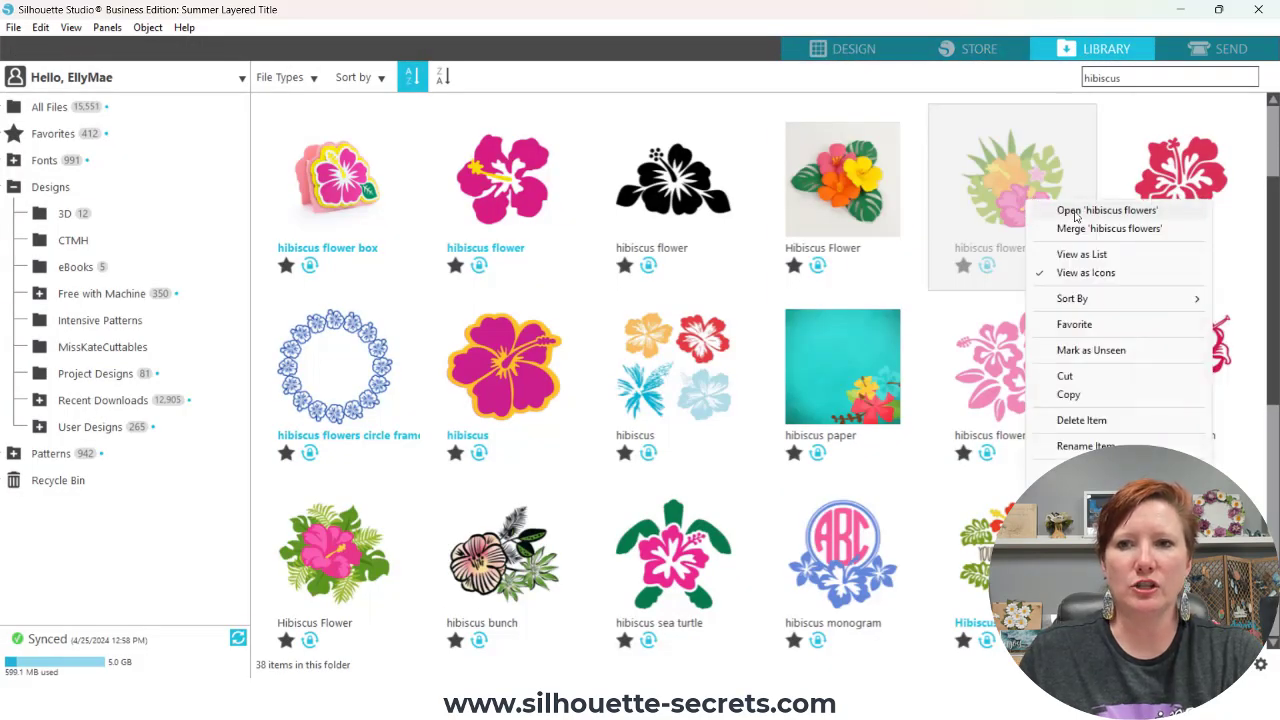
left_click(1074, 211)
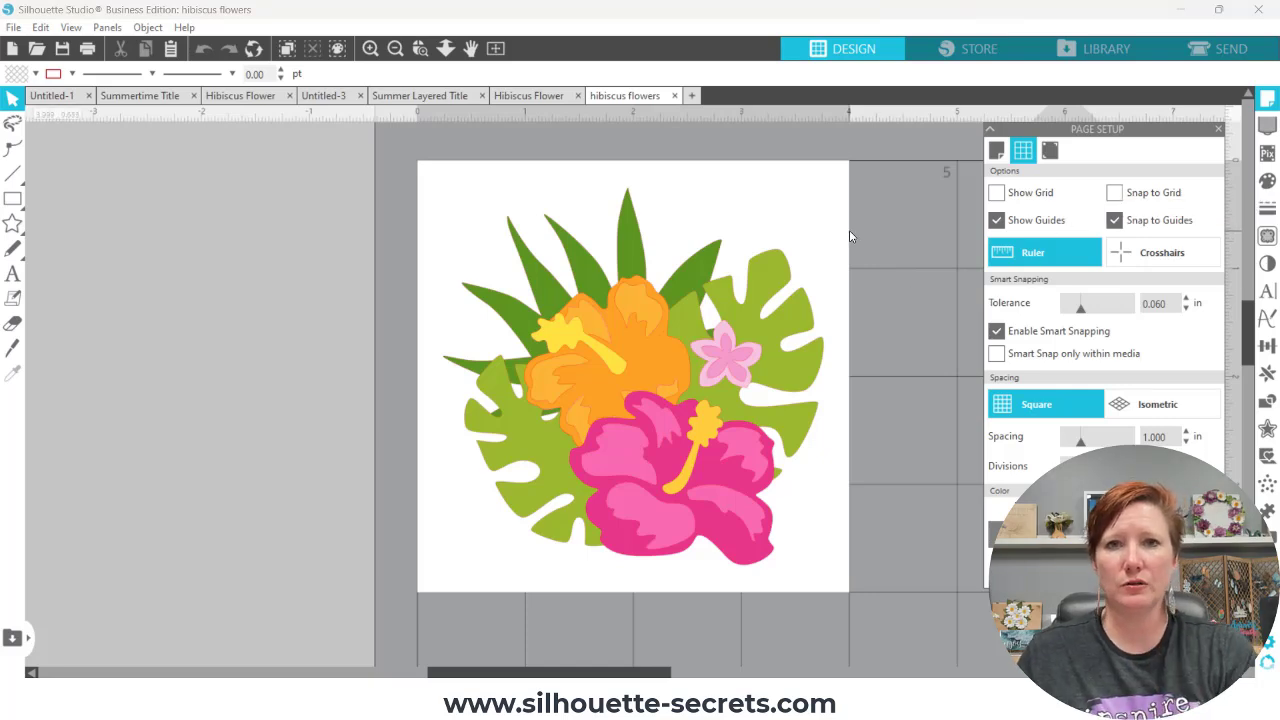
left_click_drag(425, 176, 834, 586)
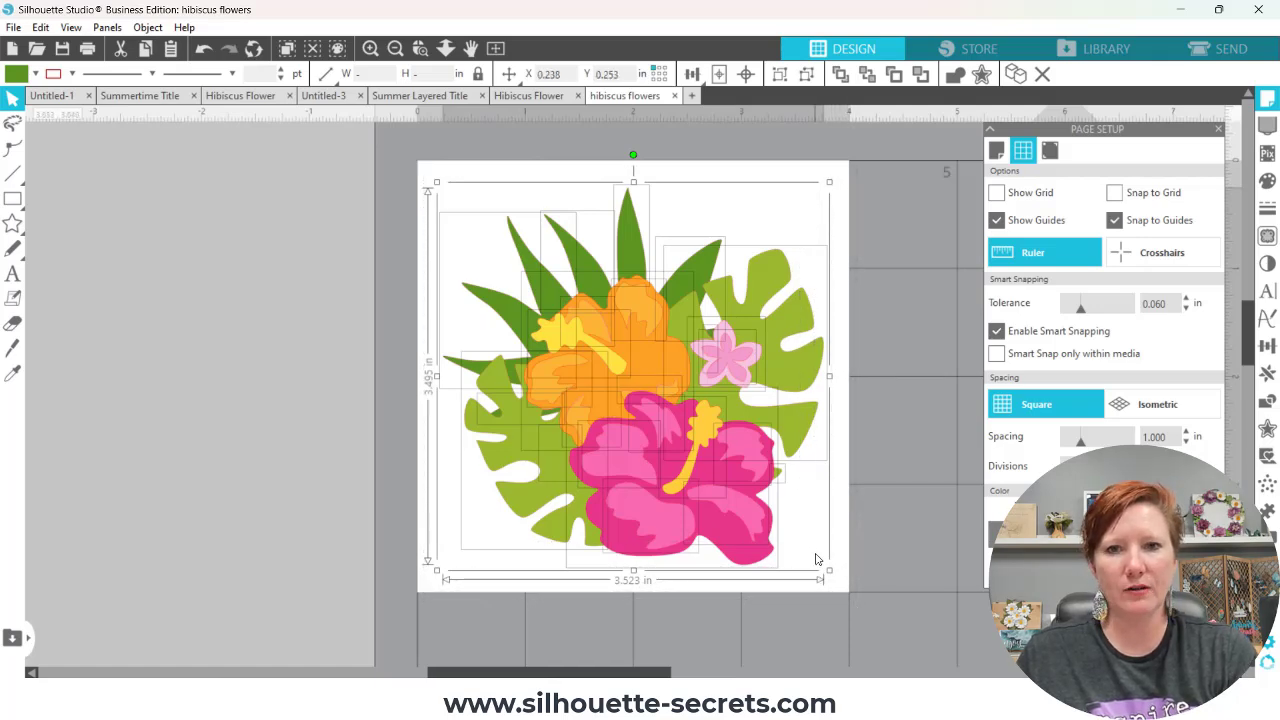
right_click(722, 397)
left_click(773, 475)
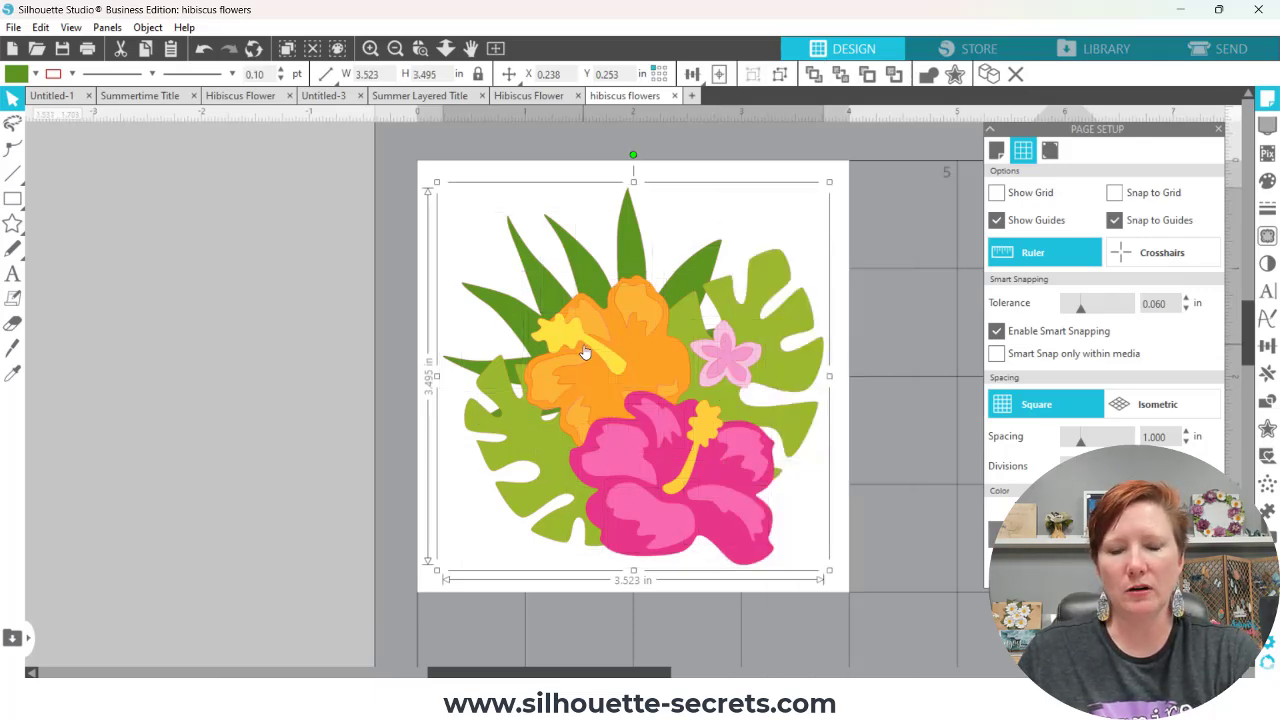
- Copy the grouped hibiscus flowers into the Summer Layered Title document
key("i")
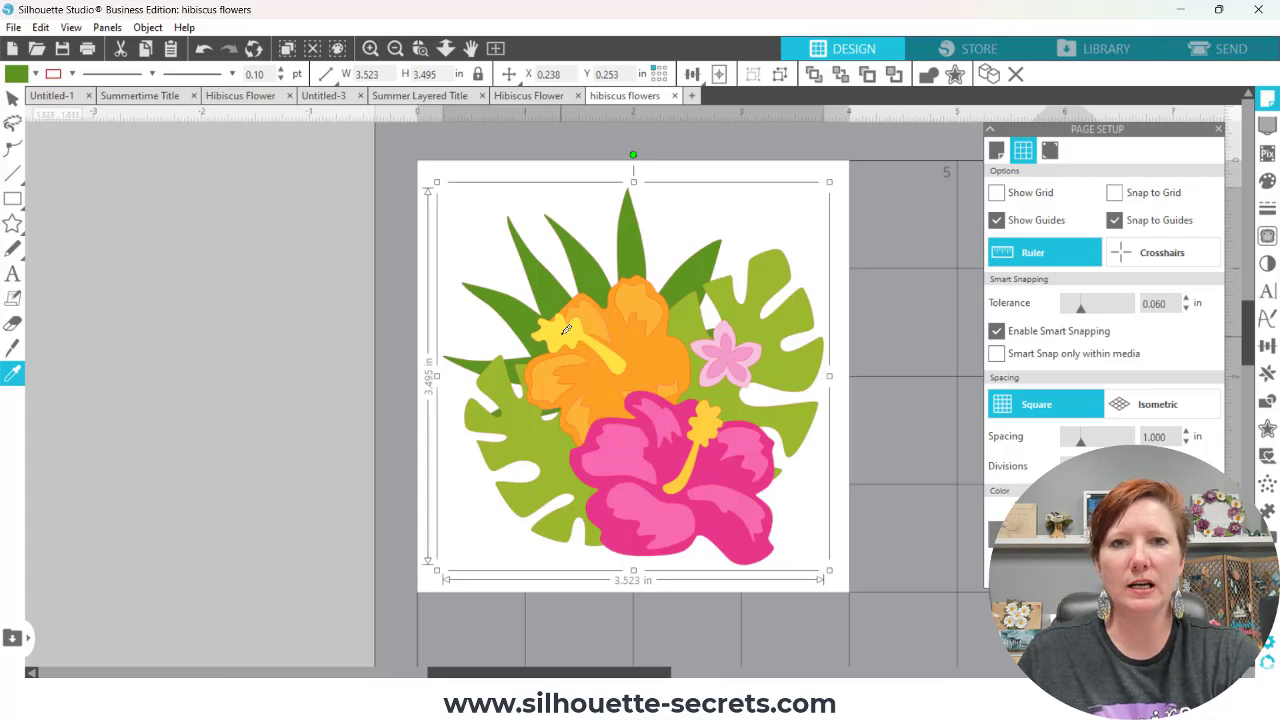
key("v")
left_click(449, 96)
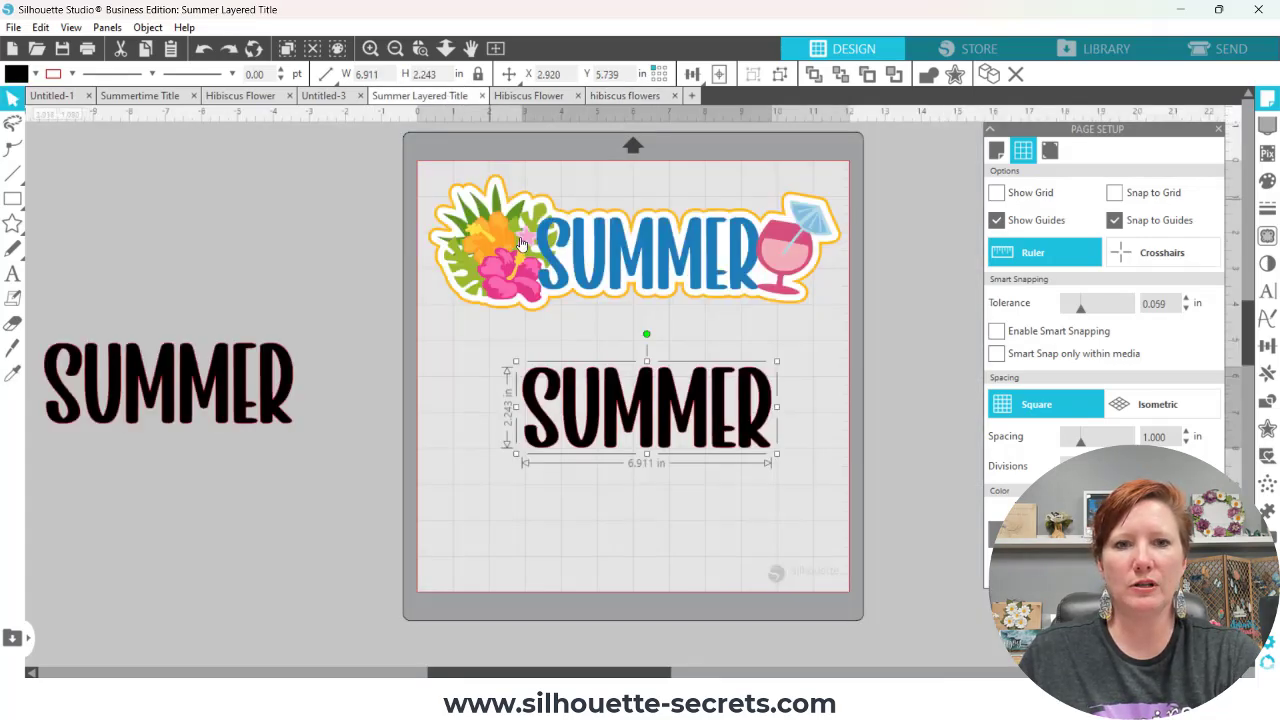
key("i")
key("ctrl+v")
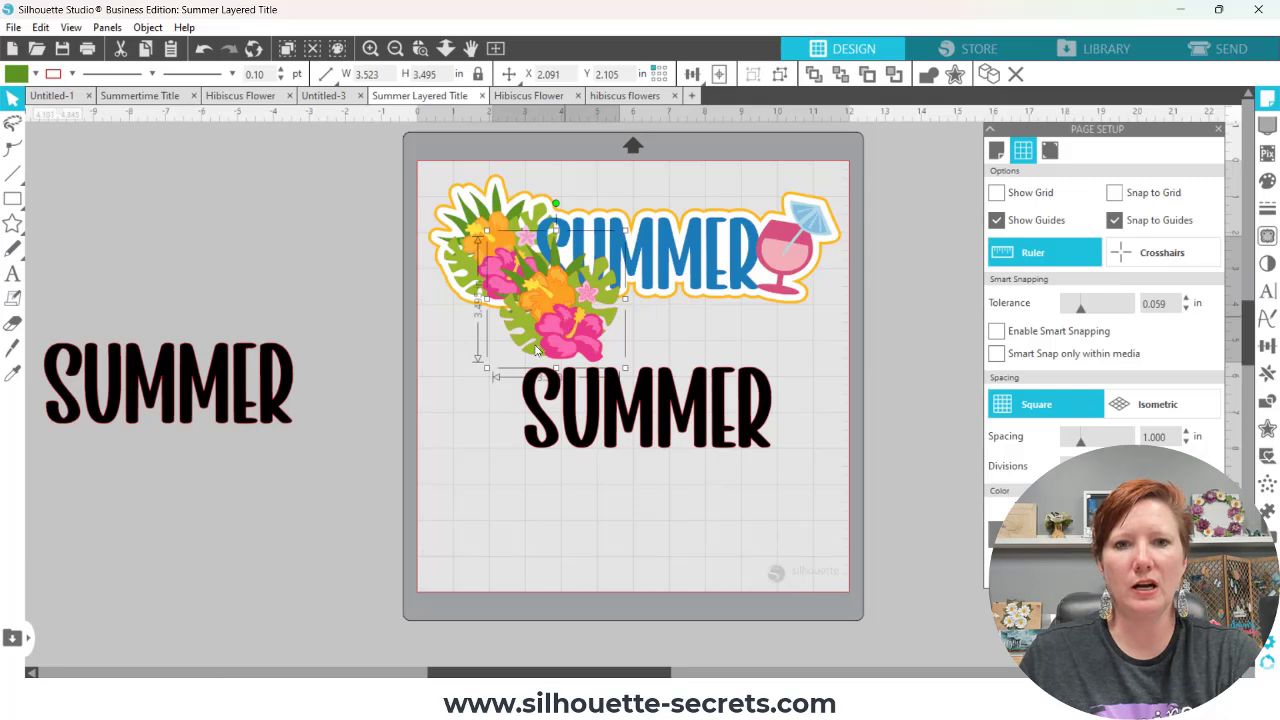
- Move the pasted flowers over the start of the black SUMMER word and send them to the back
left_click_drag(519, 352, 491, 412)
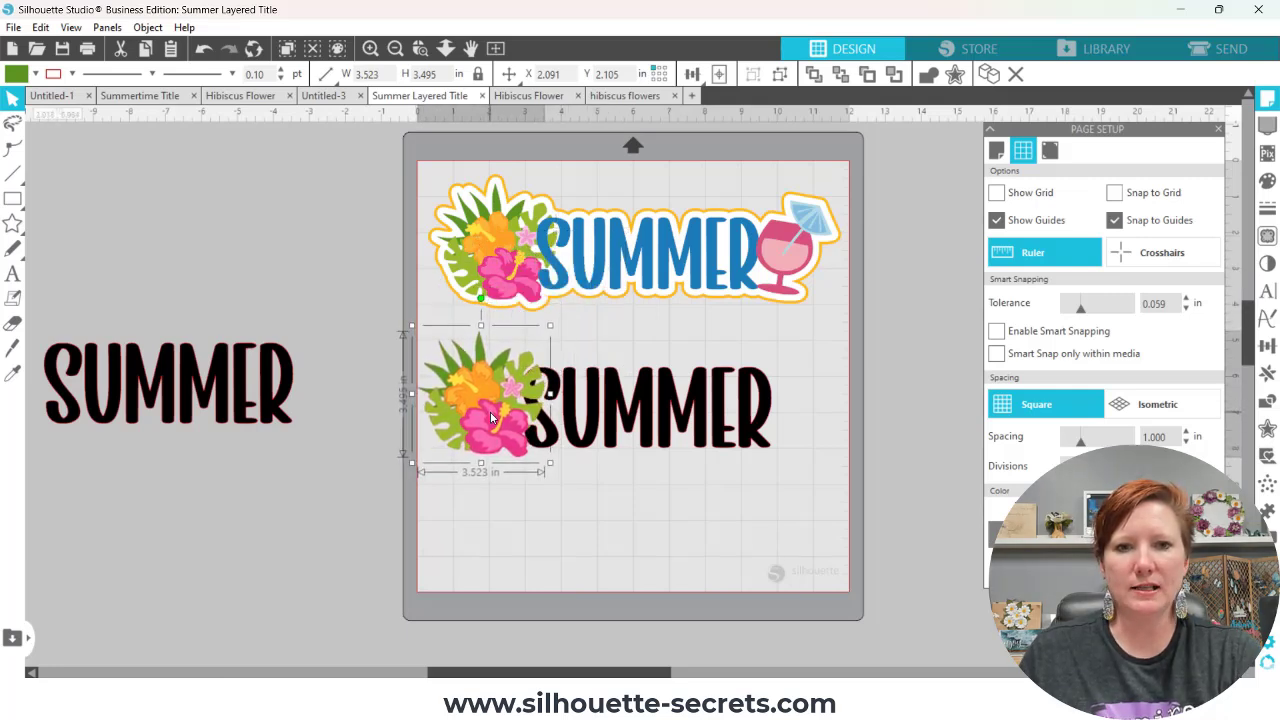
right_click(516, 395)
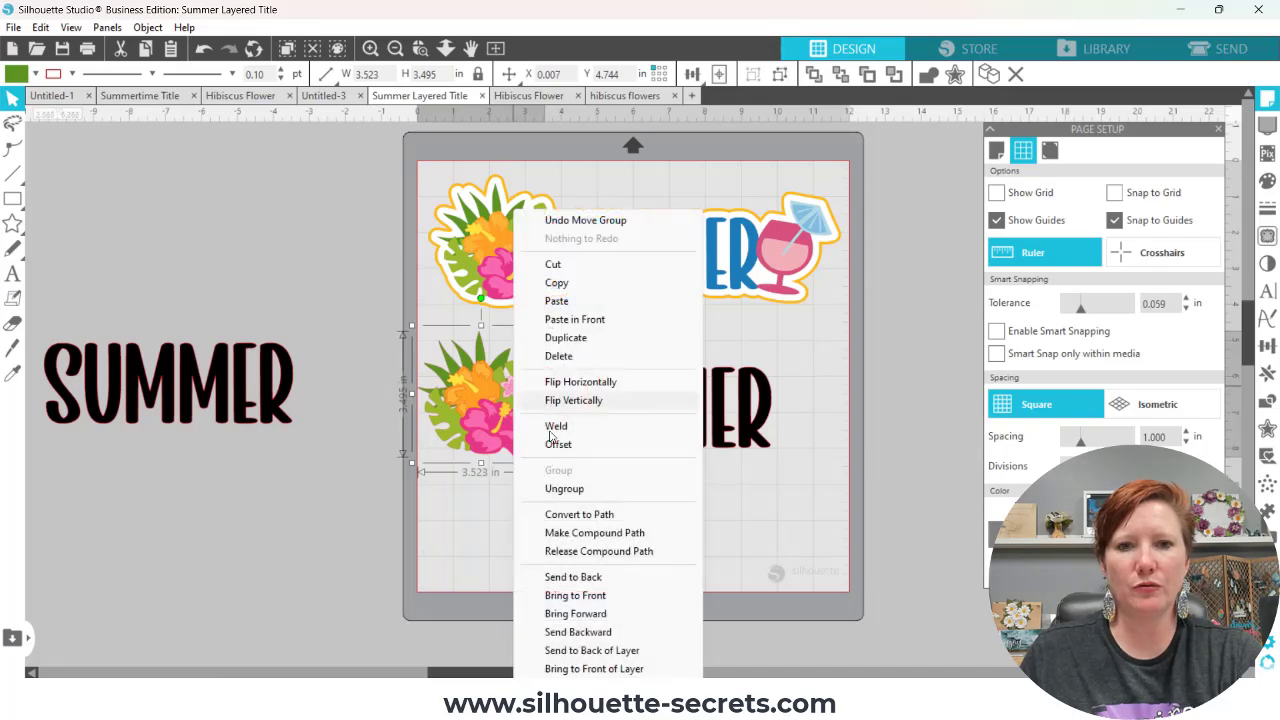
left_click(585, 577)
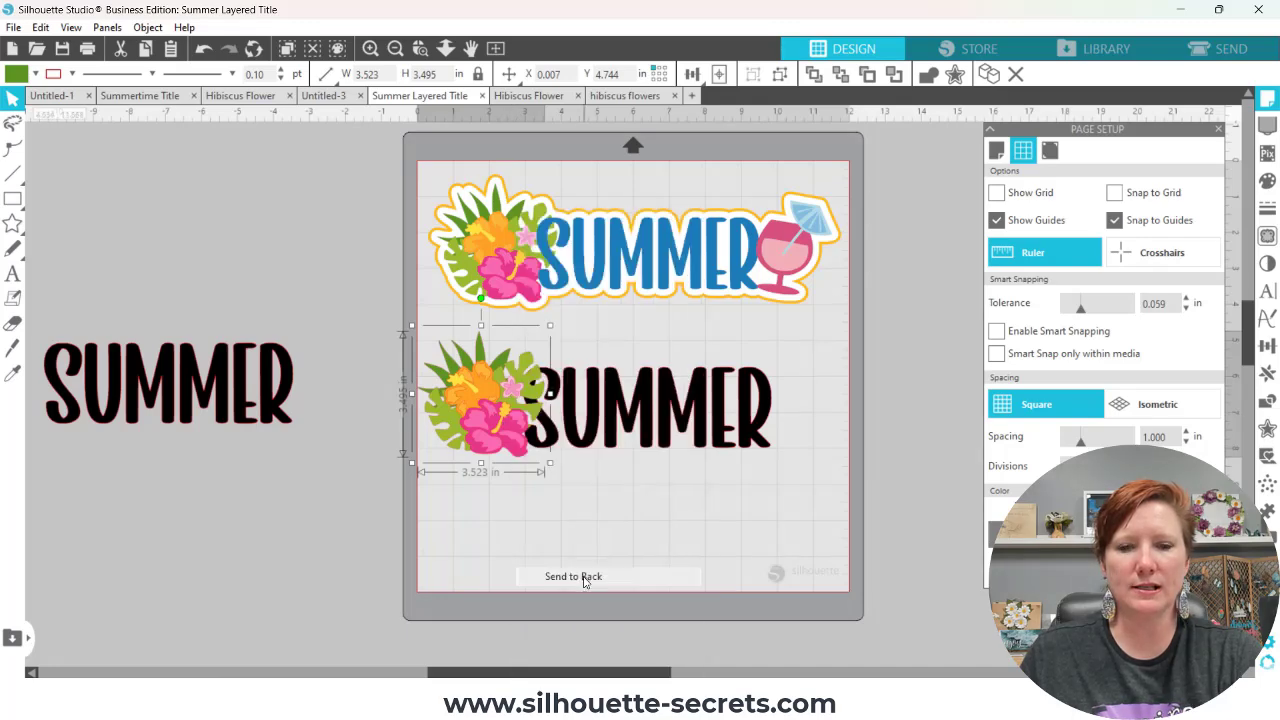
- Shift the lower black SUMMER word slightly so that its first letter overlaps the hibiscus flowers
left_click(551, 437)
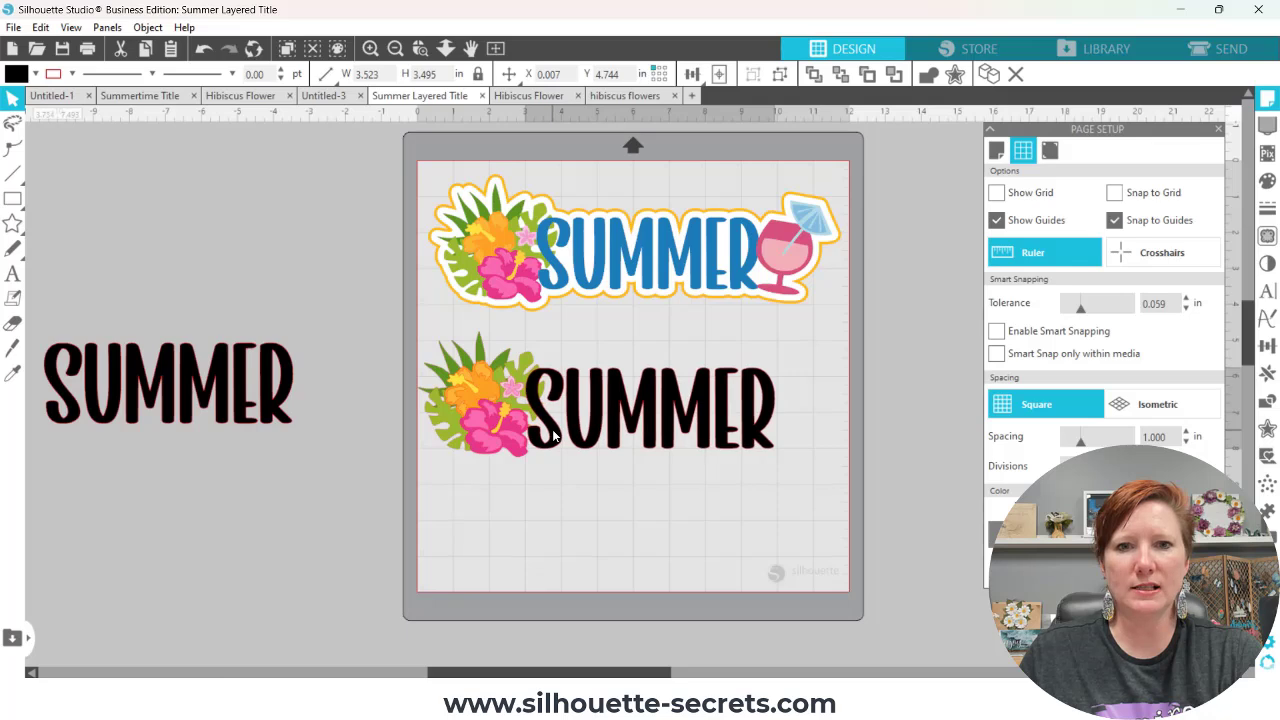
left_click(551, 431)
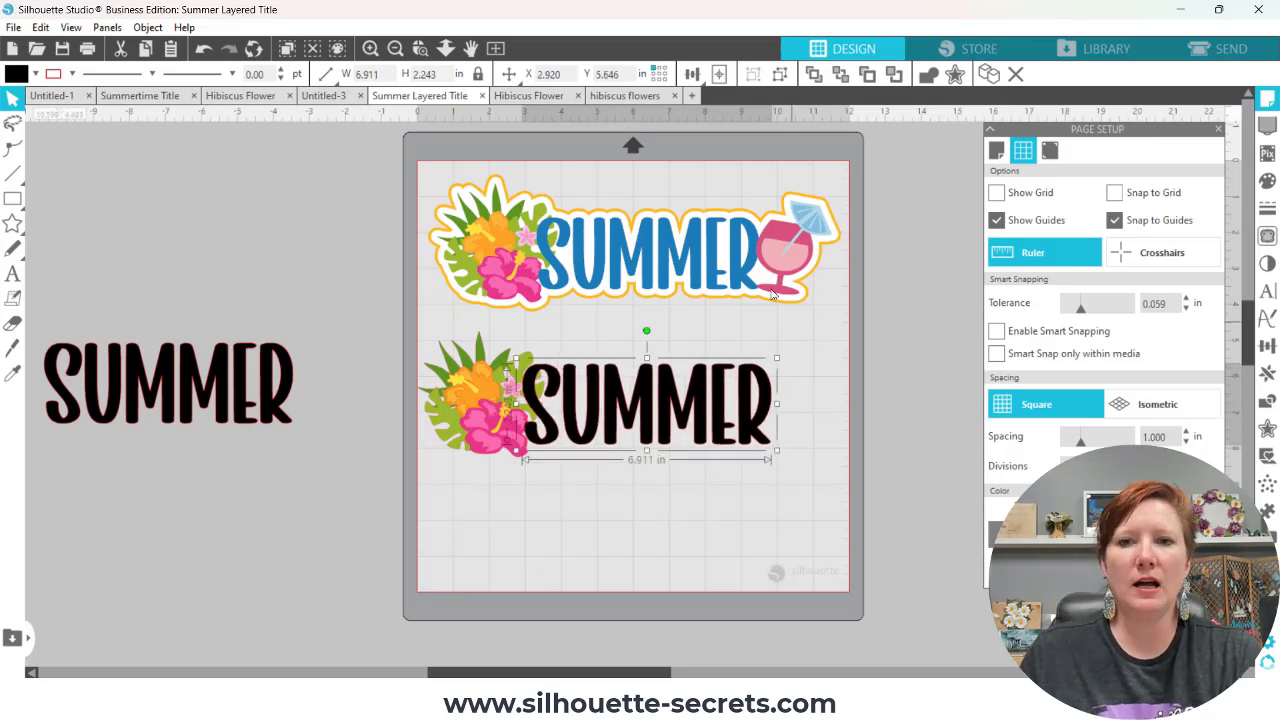
- Search the library for "summer" and open the "summer drink" design
left_click(1103, 52)
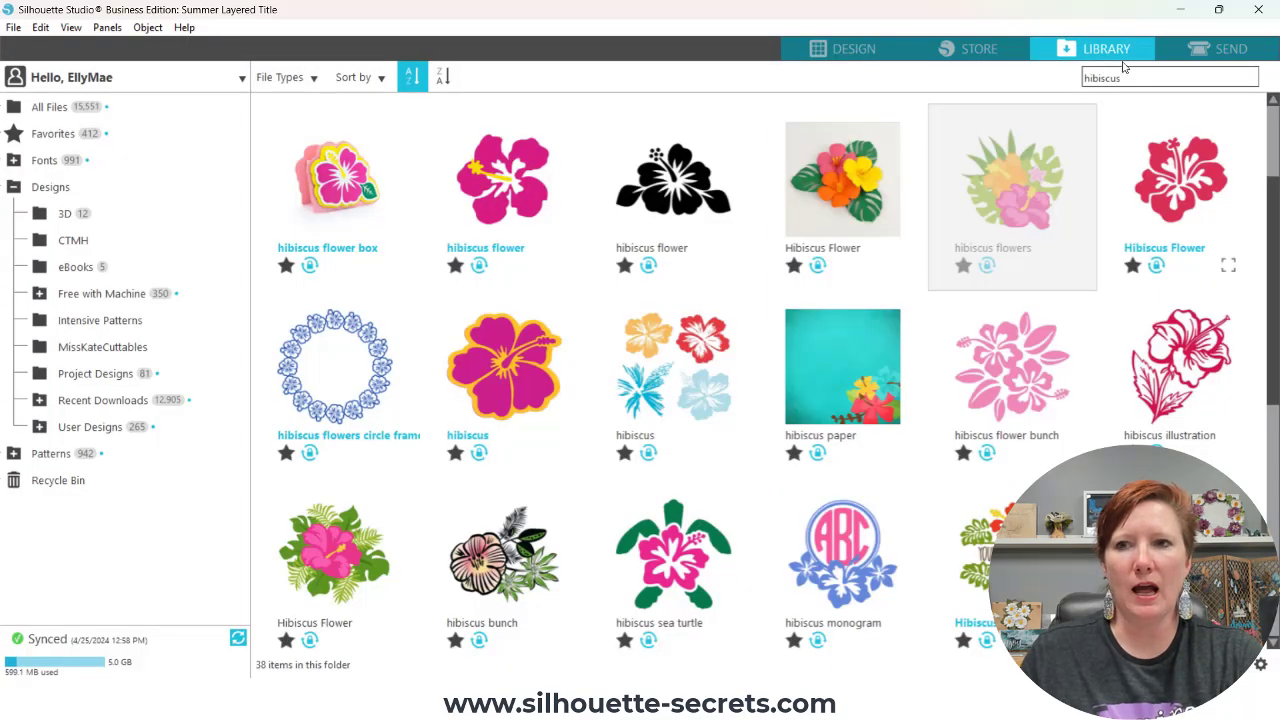
left_click_drag(1076, 76, 1063, 79)
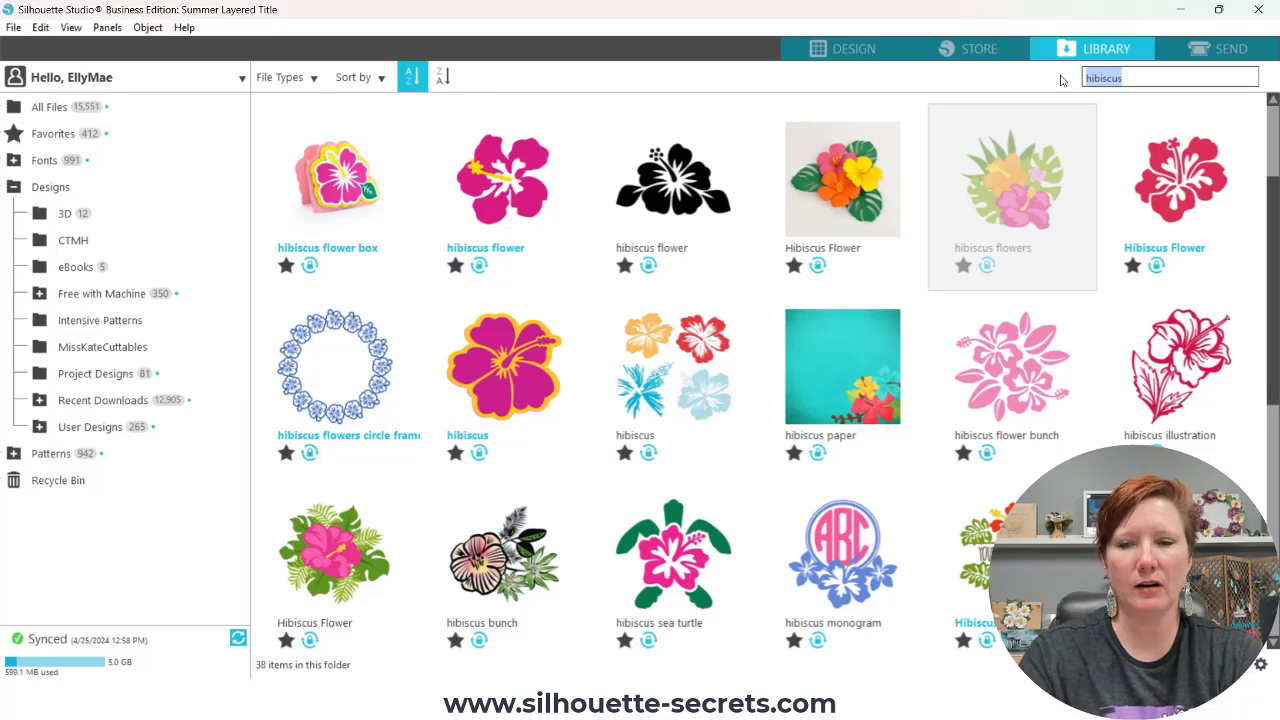
type("summer")
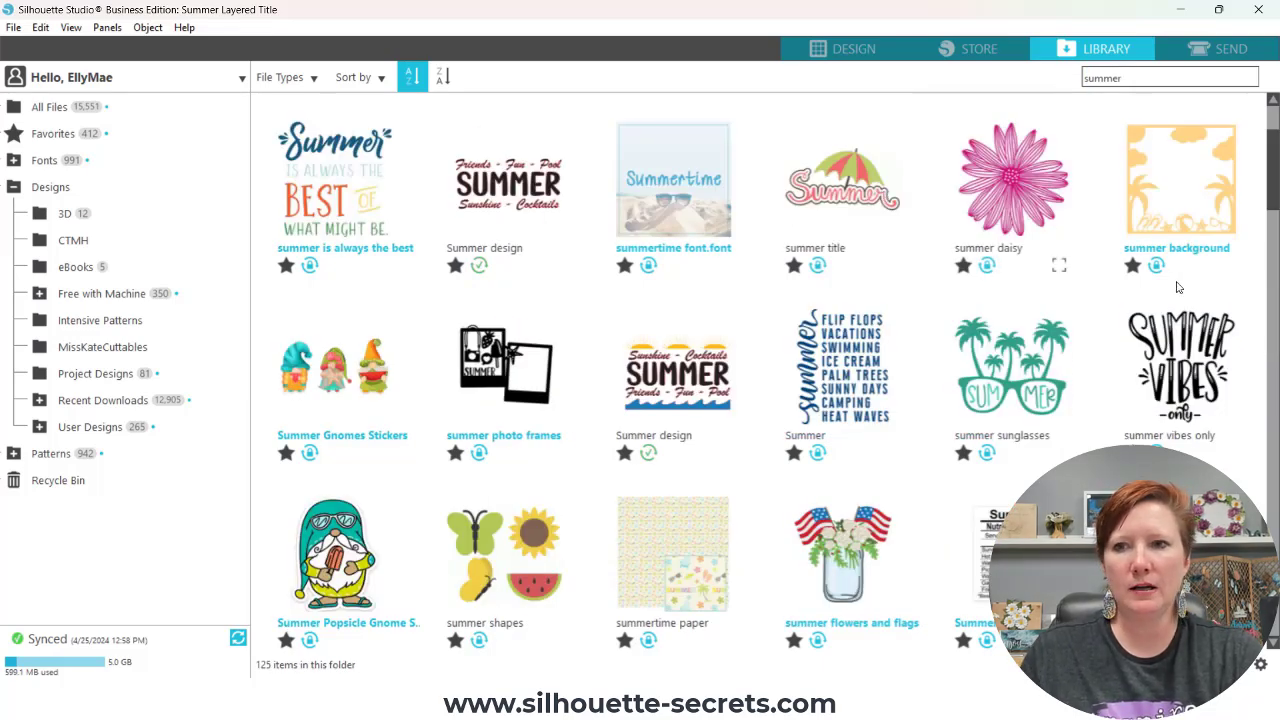
scroll(1270, 147, "up", 1)
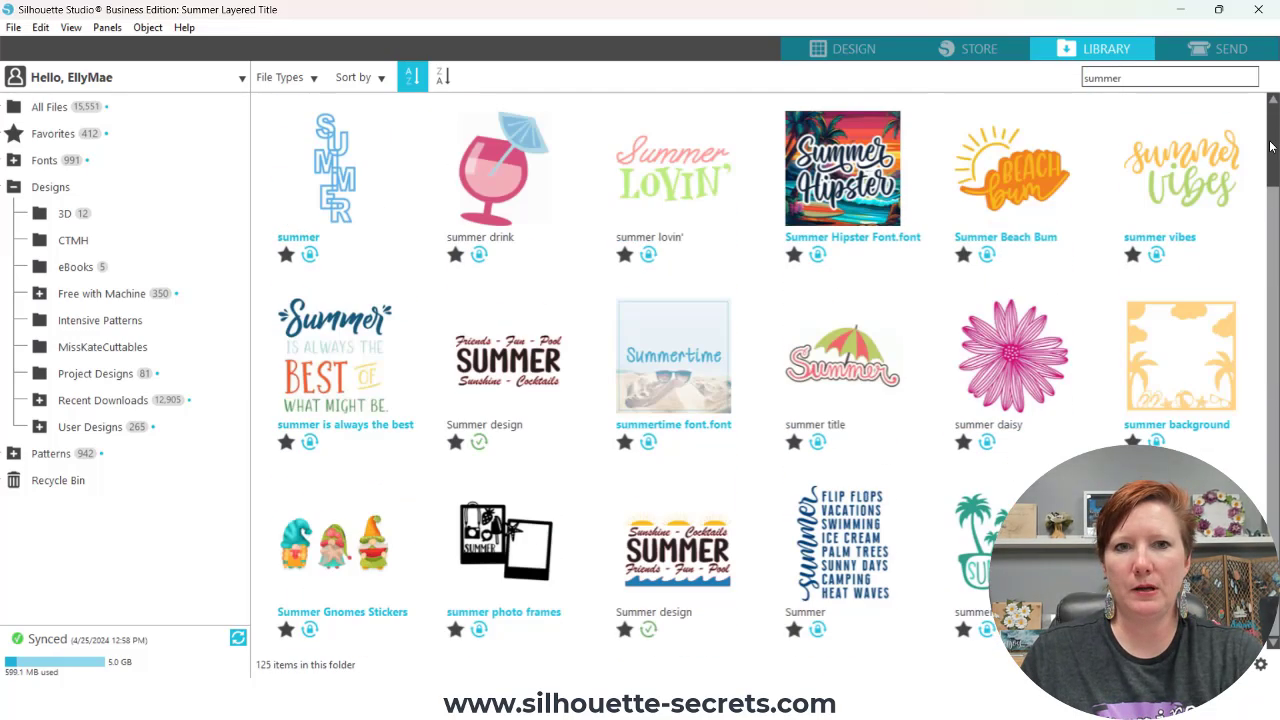
right_click(497, 190)
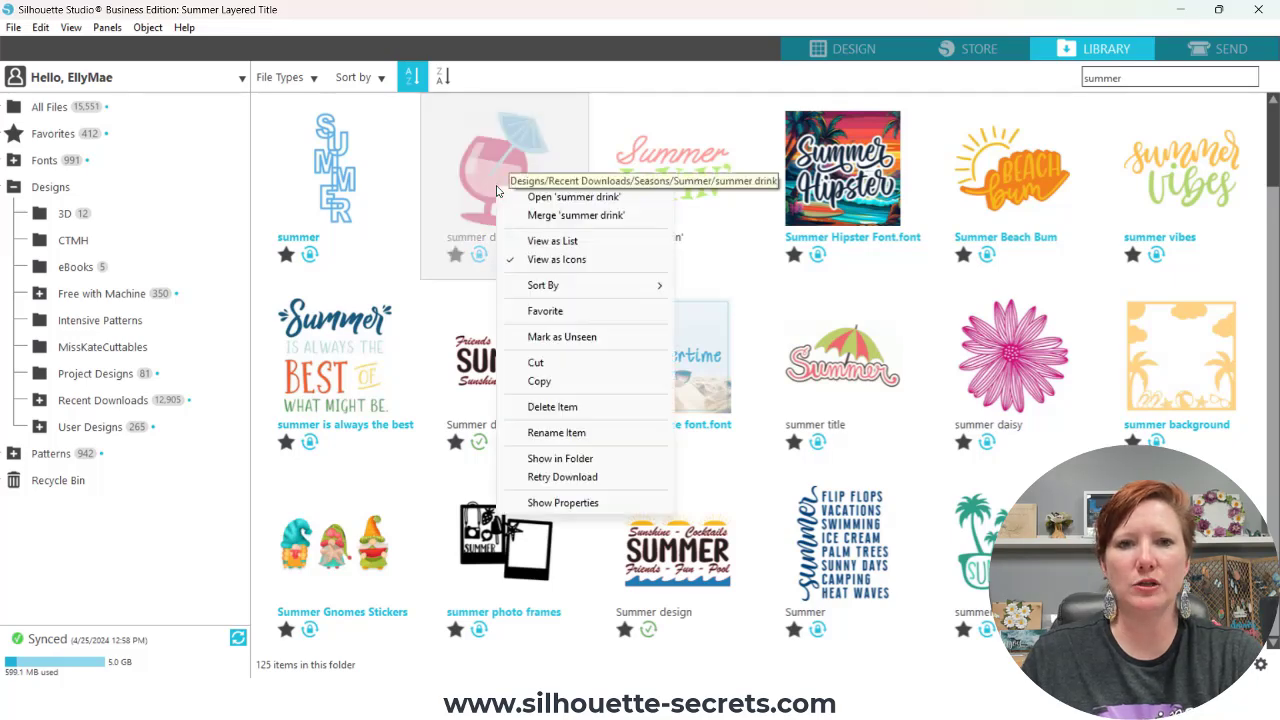
left_click(549, 199)
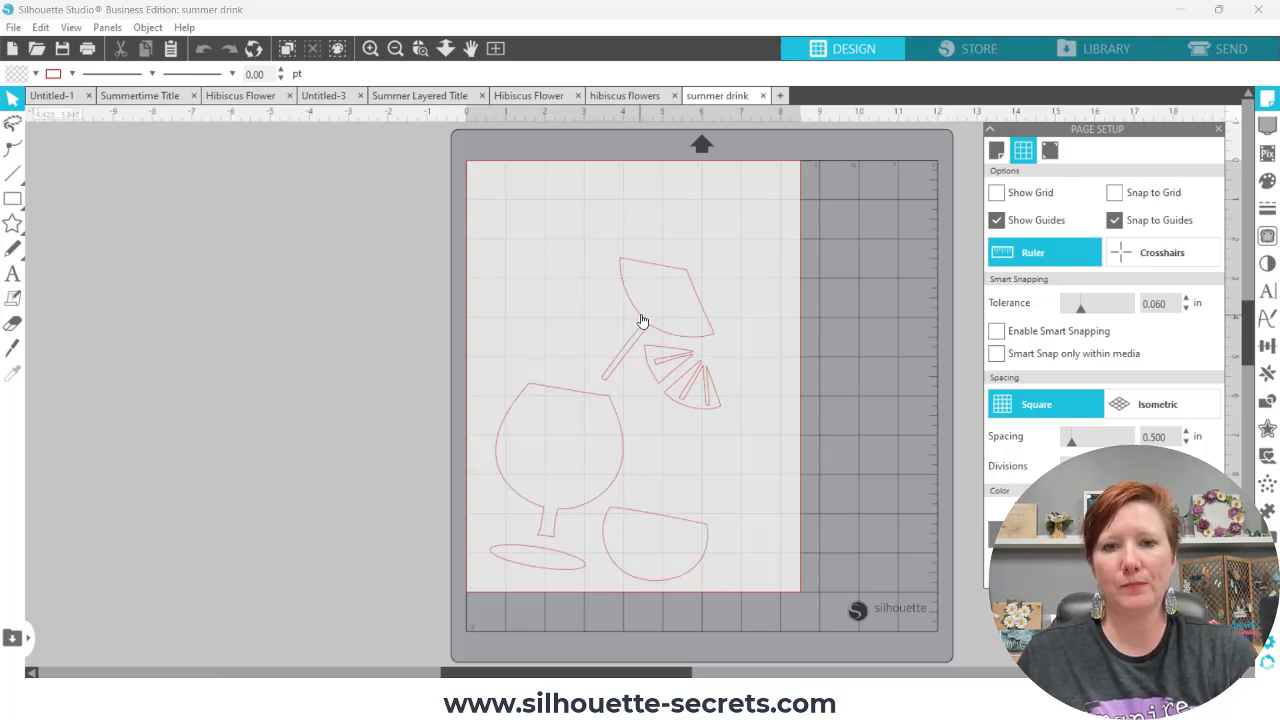
- Show the enlarged library preview of "summer drink" and take a screen snip of the coloured drink picture
left_click(642, 320)
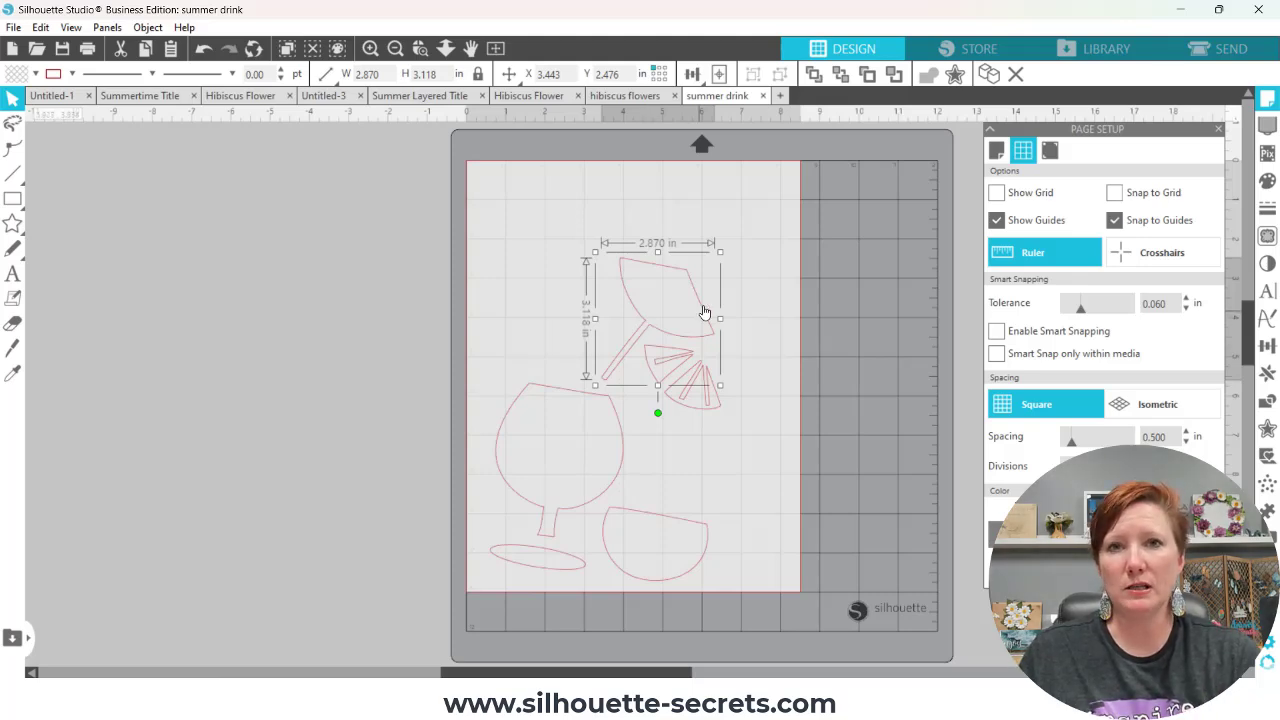
left_click(1094, 52)
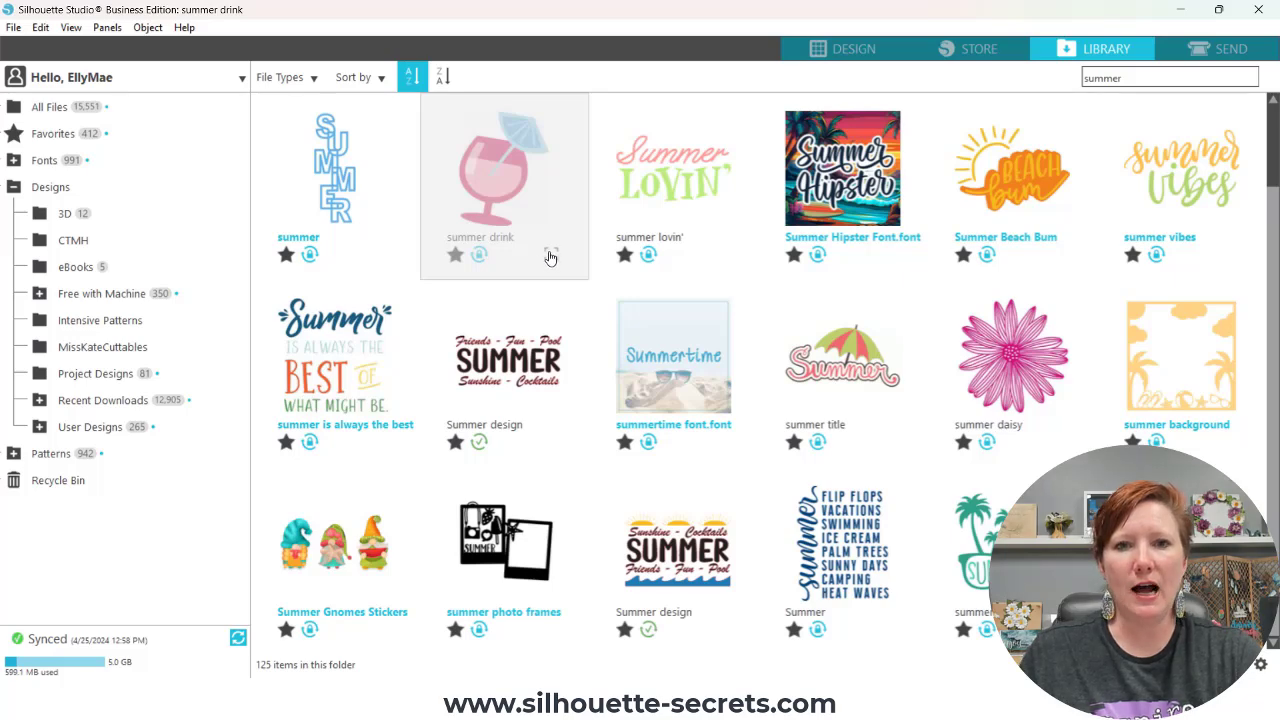
left_click(552, 257)
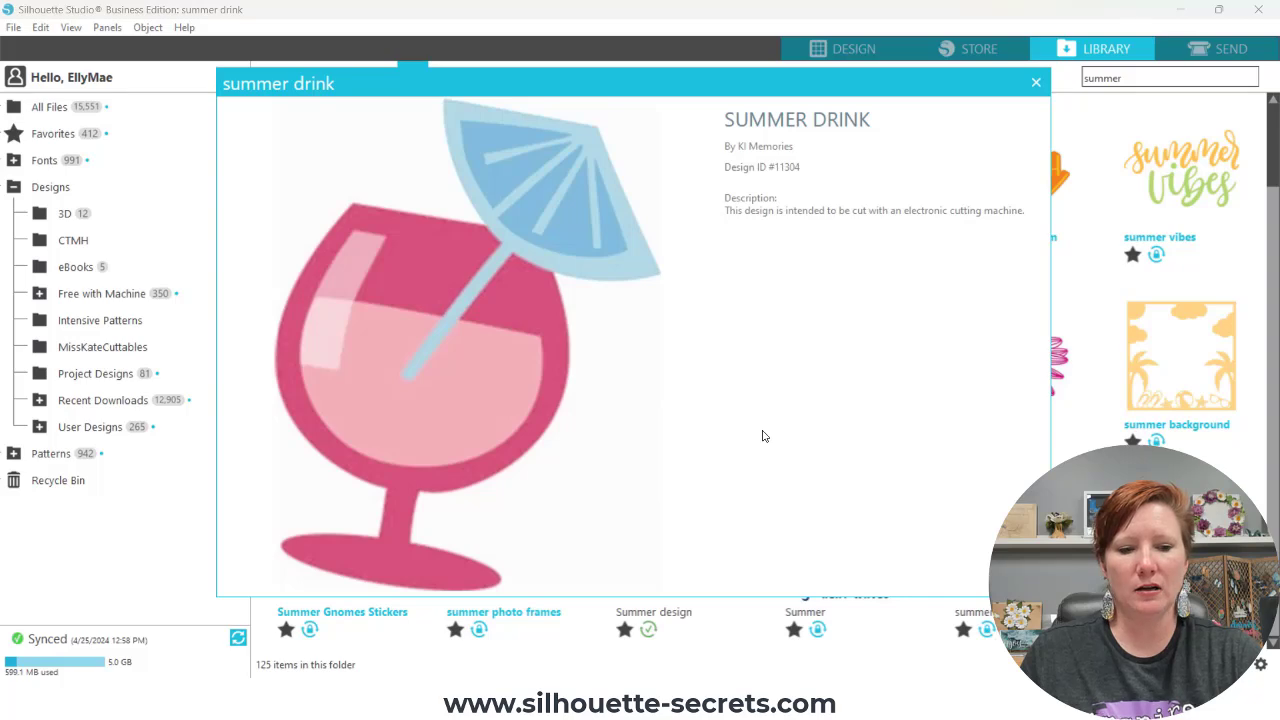
key("super+shift+s")
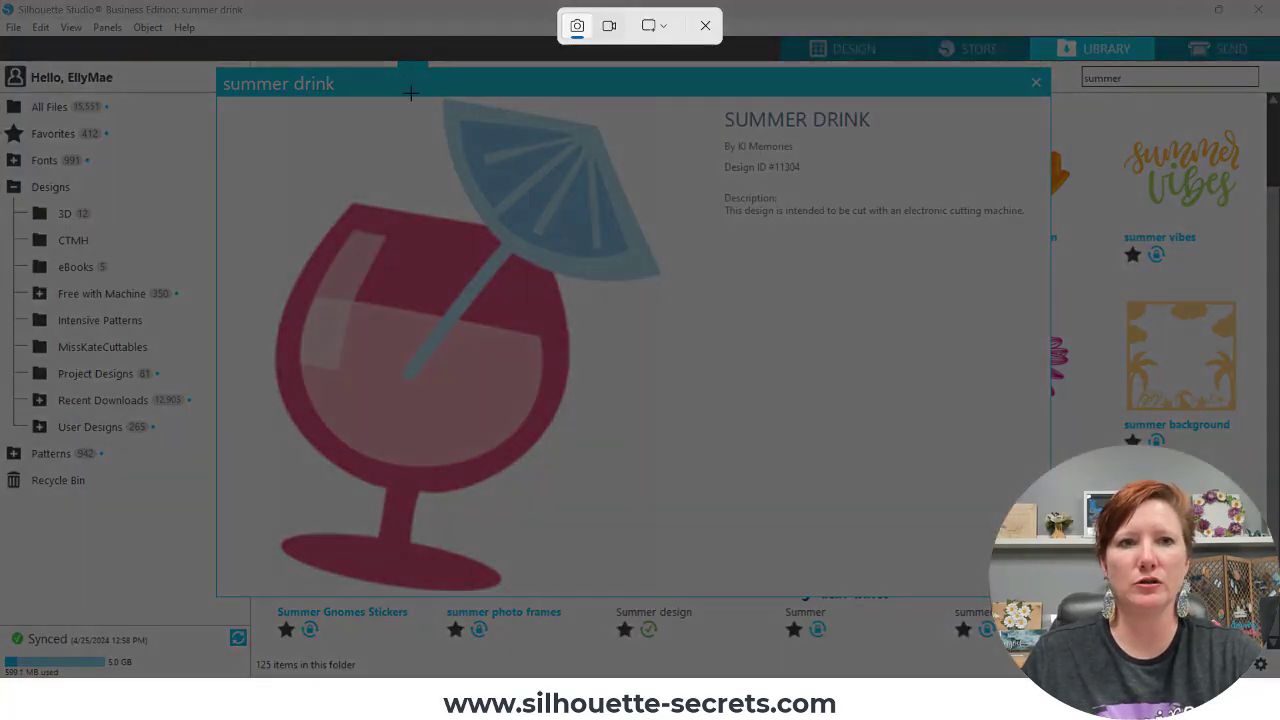
left_click_drag(221, 72, 685, 596)
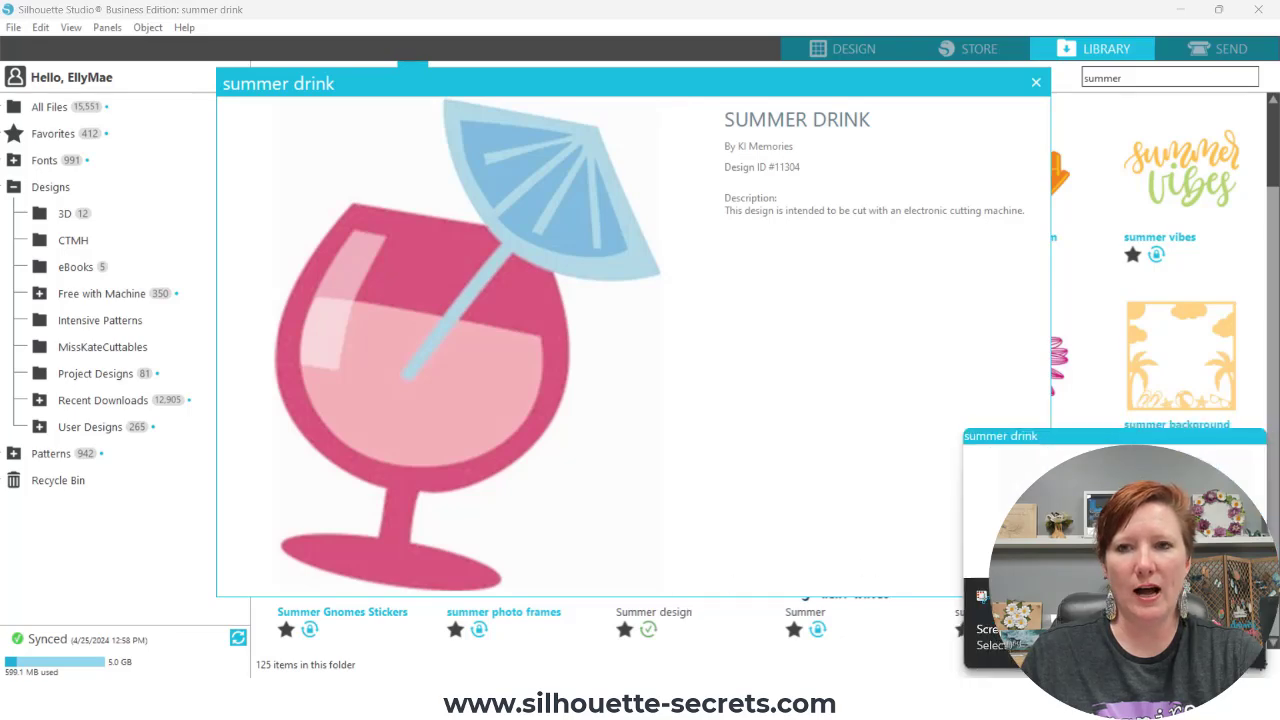
- Paste the snipped drink picture into the summer drink document and place it beside the page as a colour reference
left_click(1036, 82)
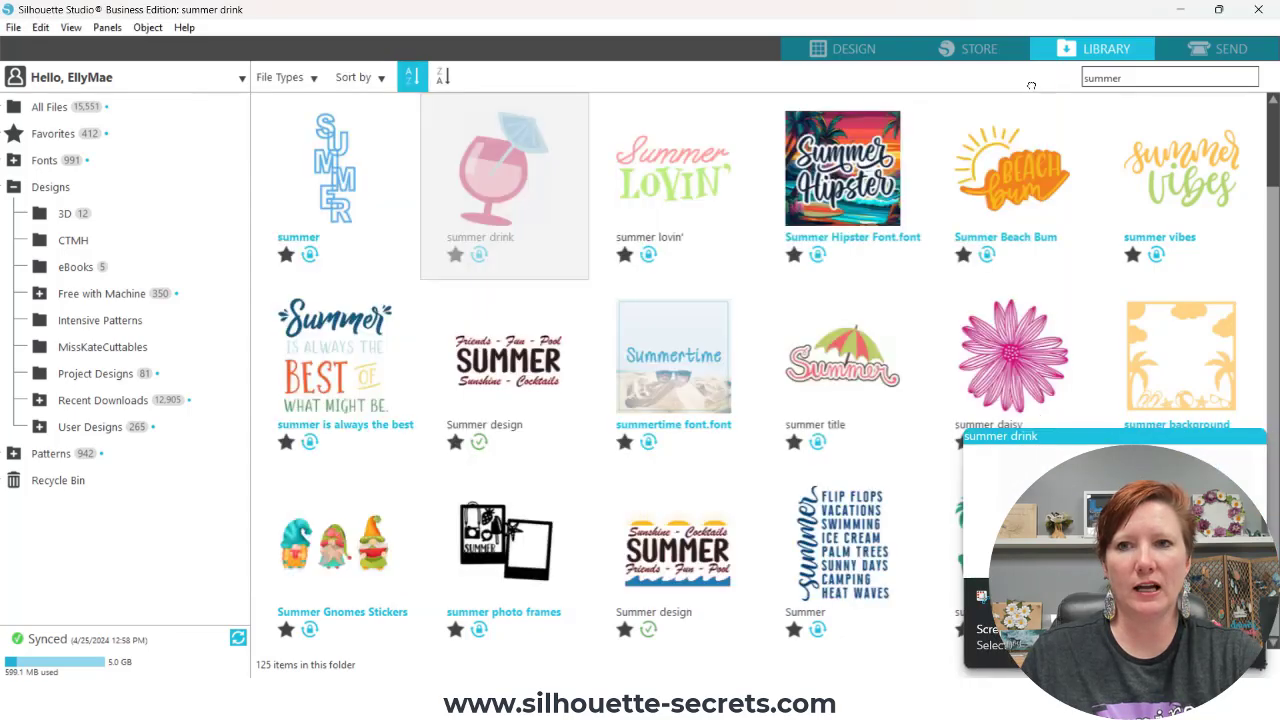
left_click(850, 52)
right_click(372, 232)
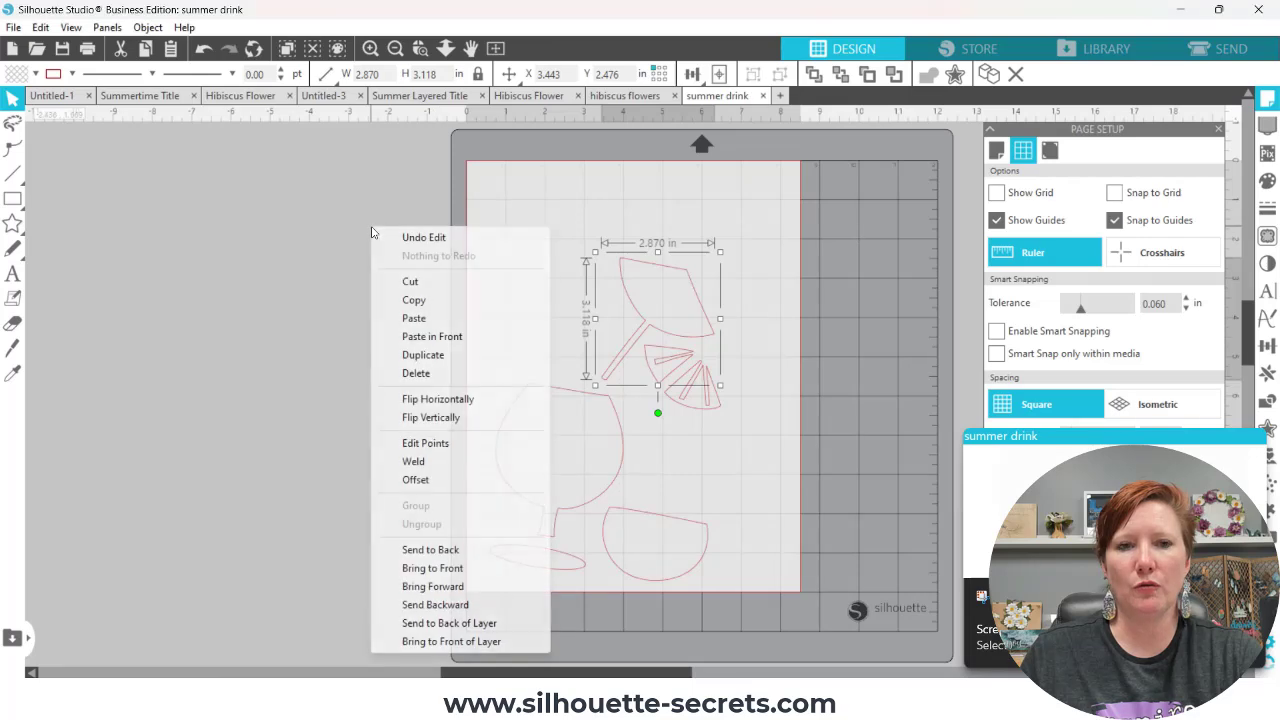
left_click(420, 318)
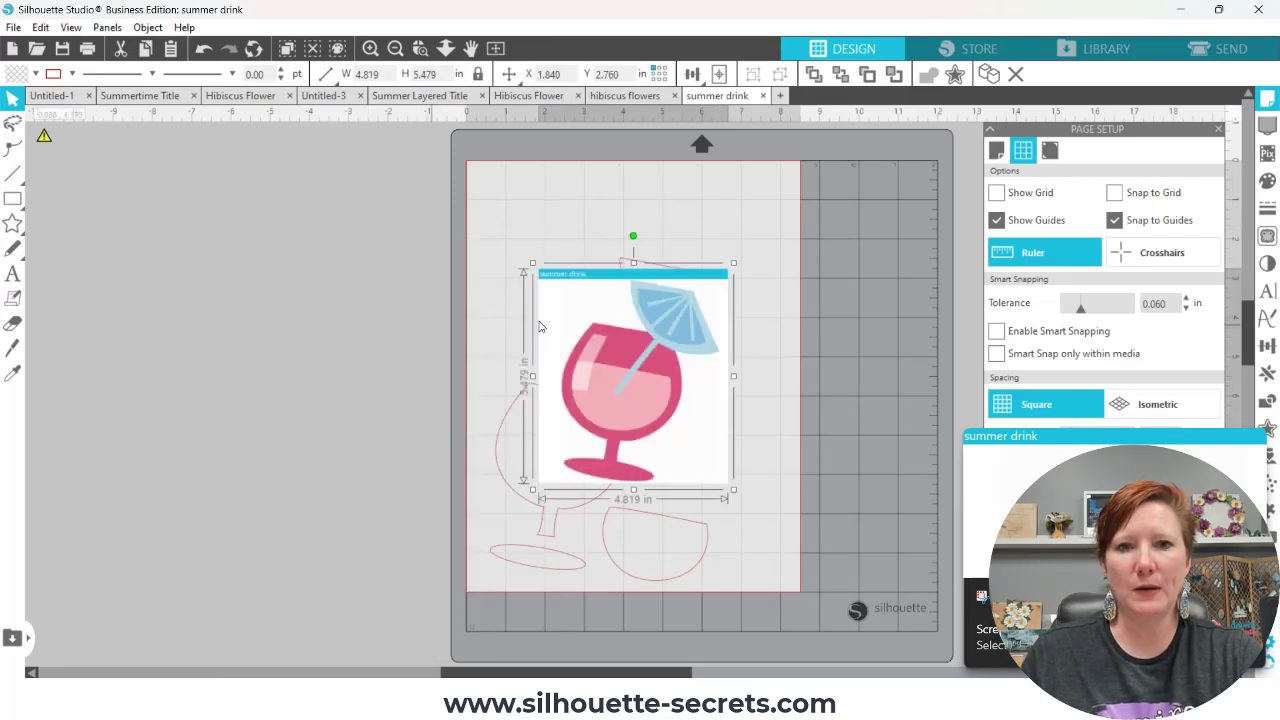
left_click_drag(509, 277, 197, 223)
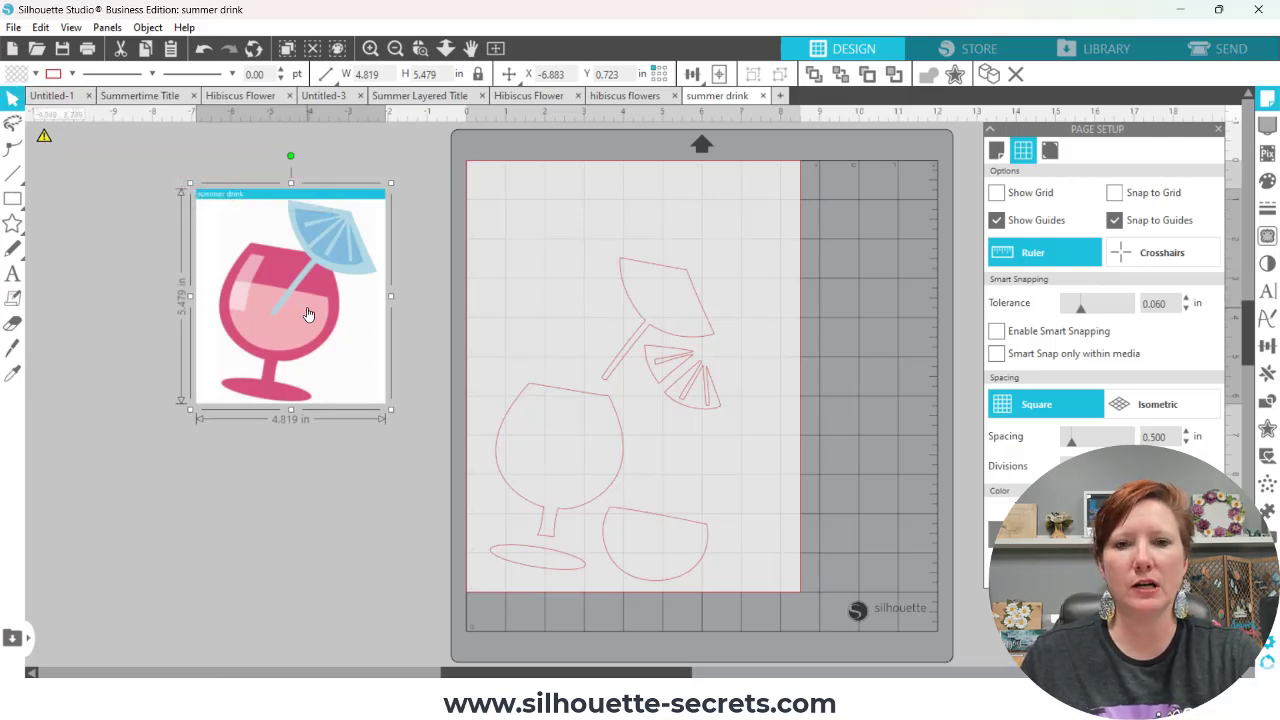
- Move the glass bowl and stem down onto the oval foot and weld the pieces together
left_click(619, 427)
left_click_drag(619, 427, 613, 443)
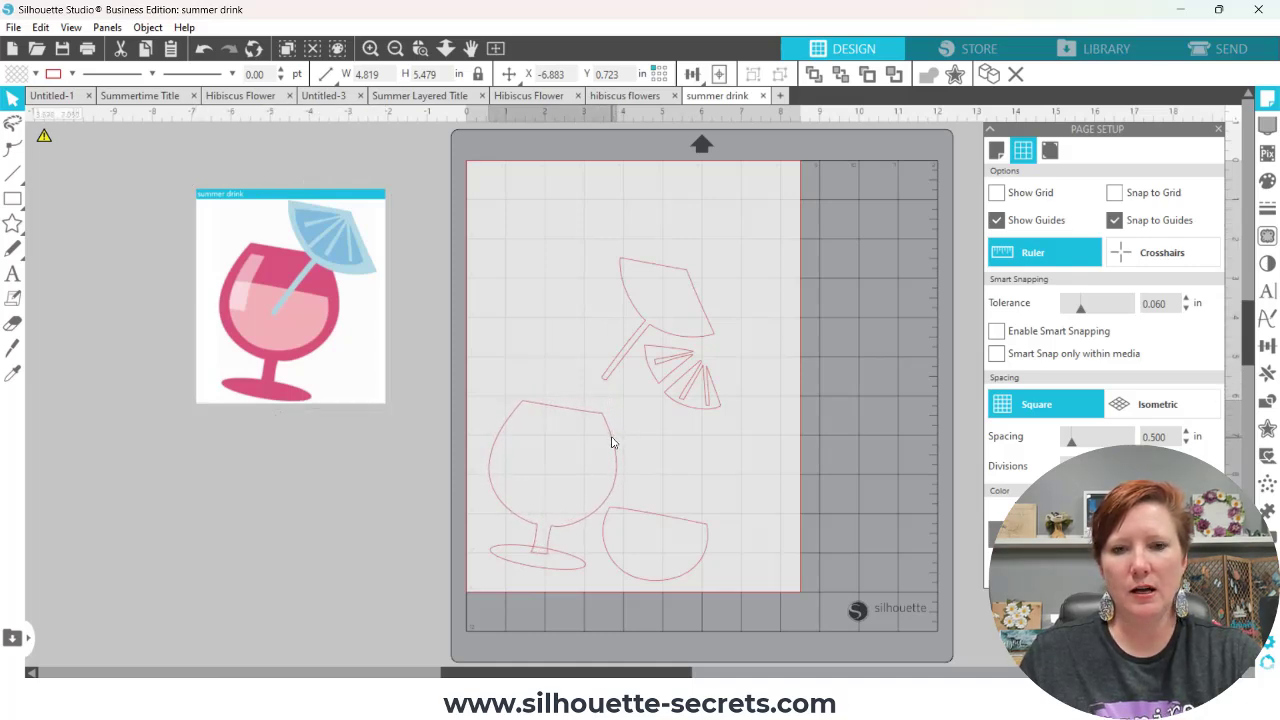
left_click(537, 579)
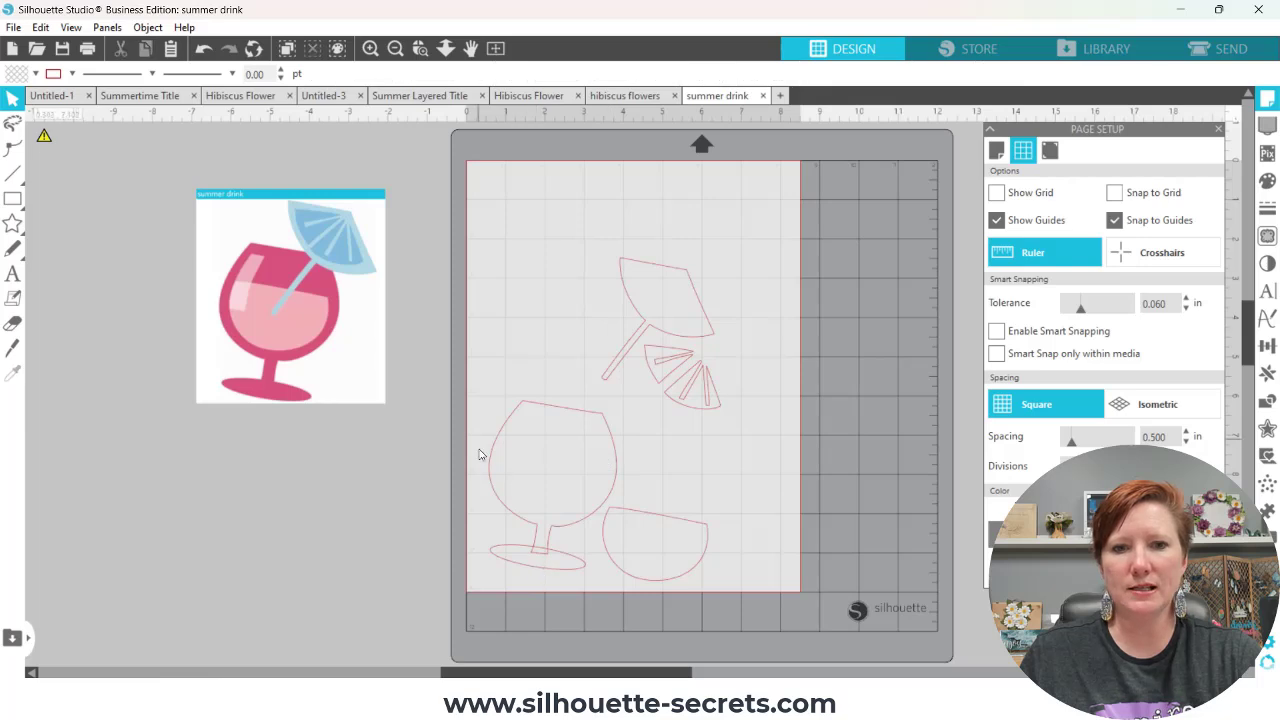
left_click(544, 540)
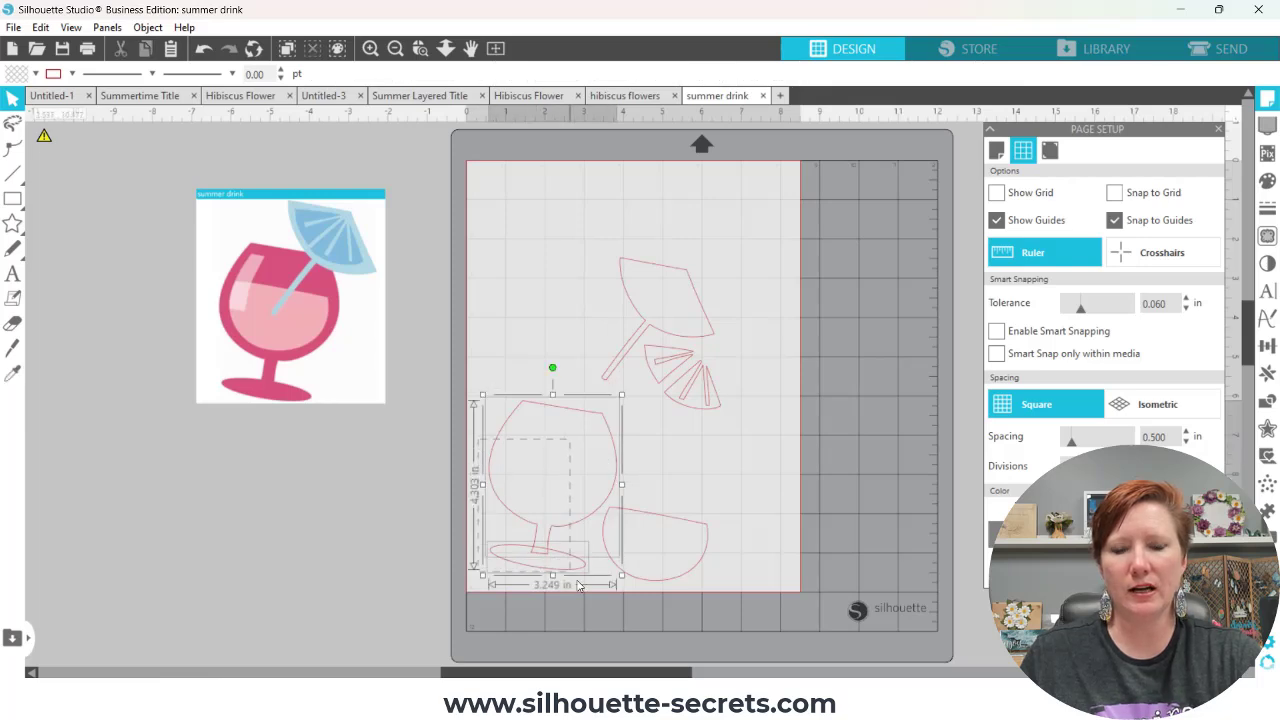
right_click(544, 540)
left_click(588, 316)
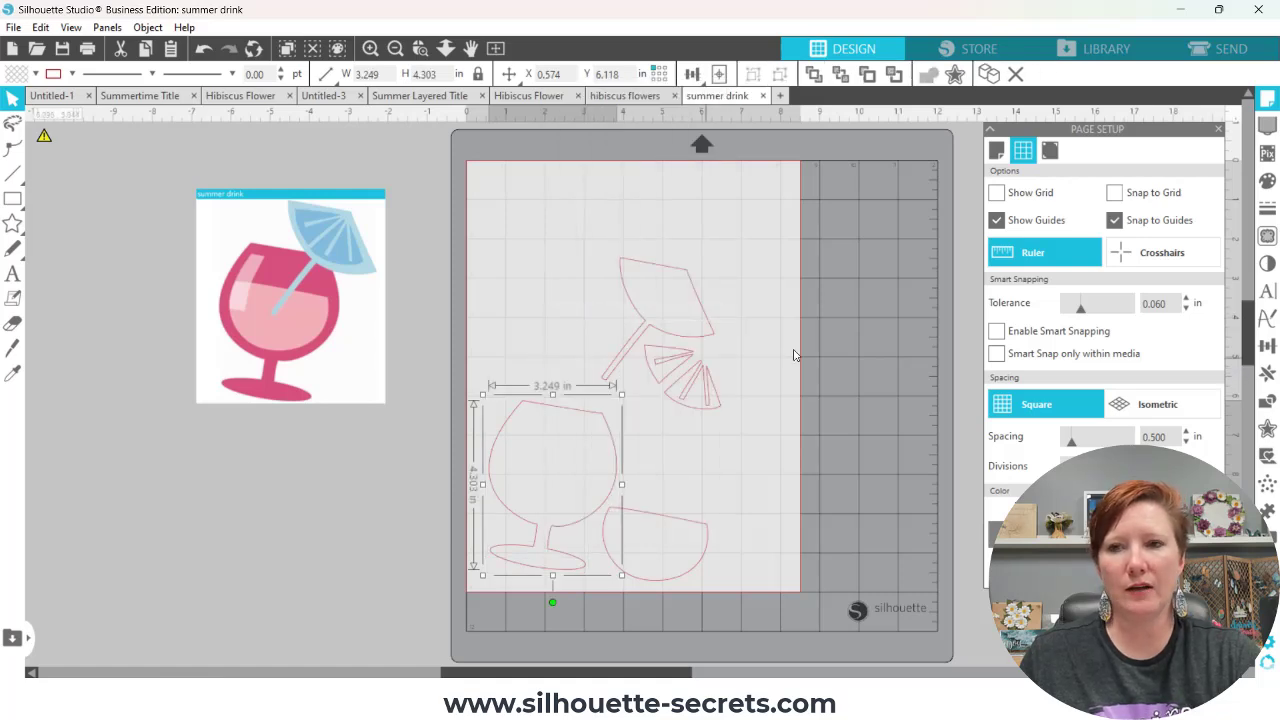
- Fill the welded glass with the dark pink sampled from the reference picture
left_click(1268, 183)
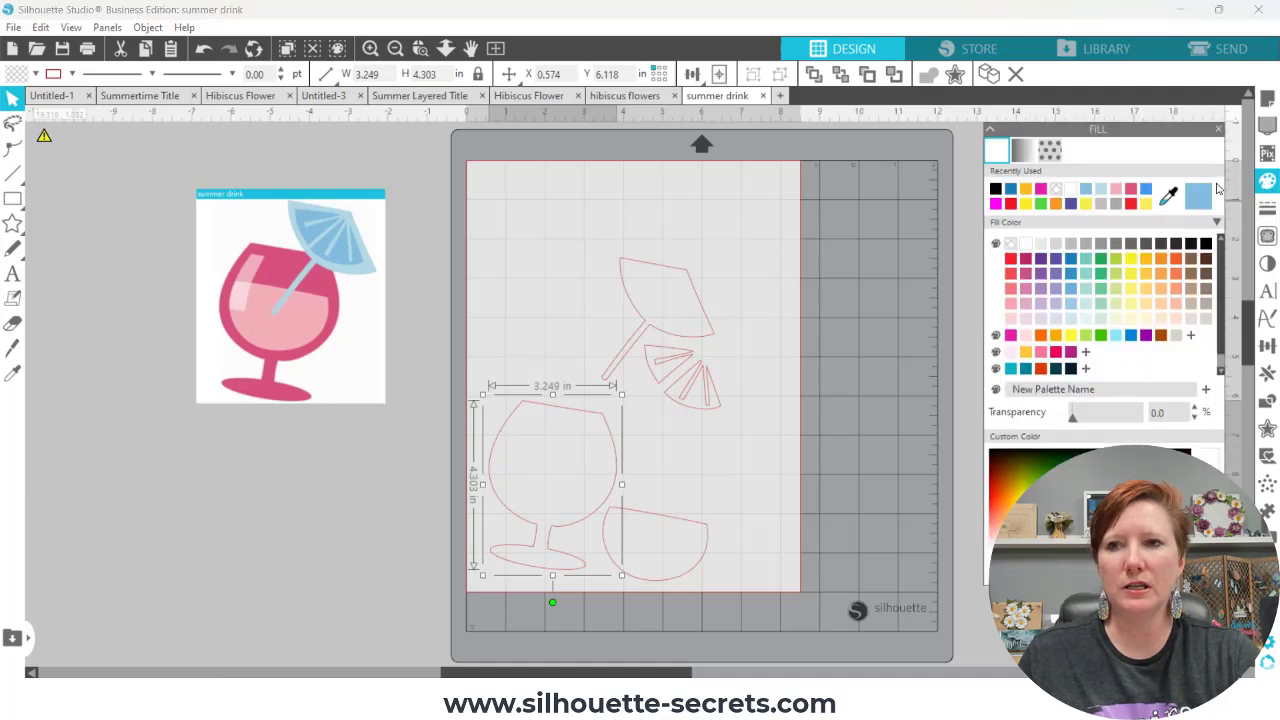
left_click(1168, 197)
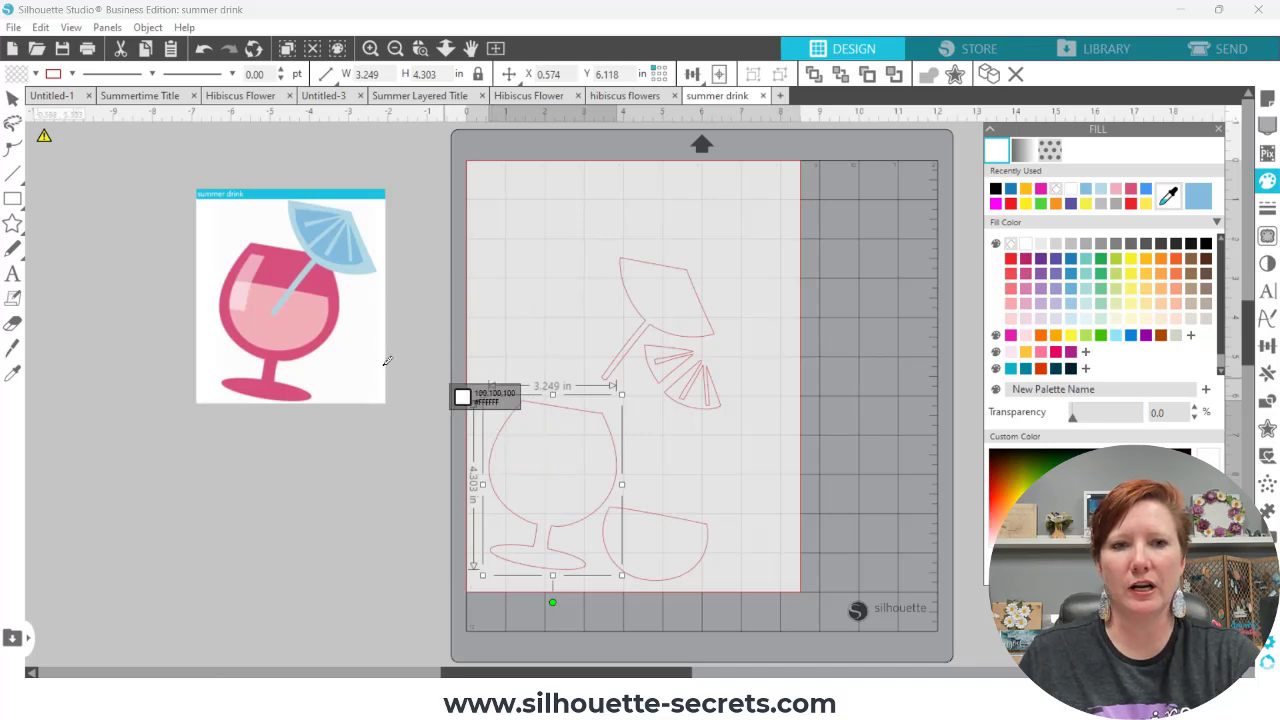
left_click(334, 320)
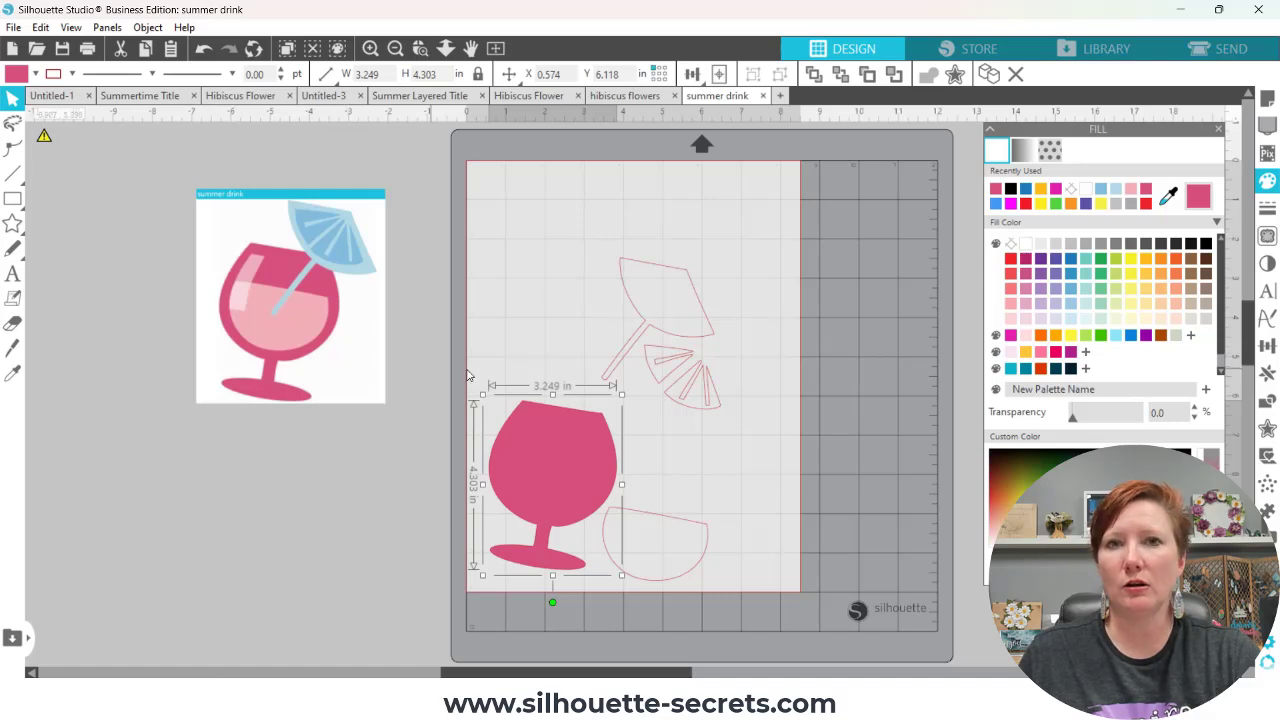
- Fill the half-round liquid piece with the light pink sampled from the reference picture
left_click(636, 519)
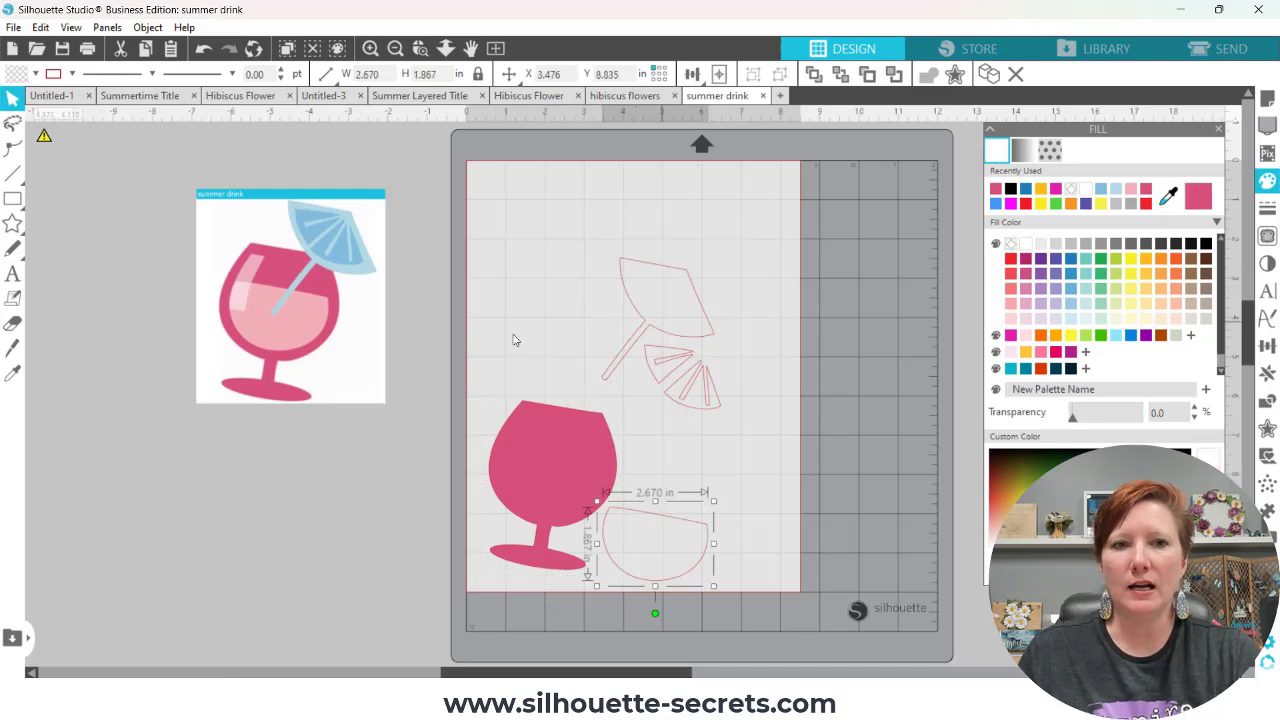
left_click(1168, 197)
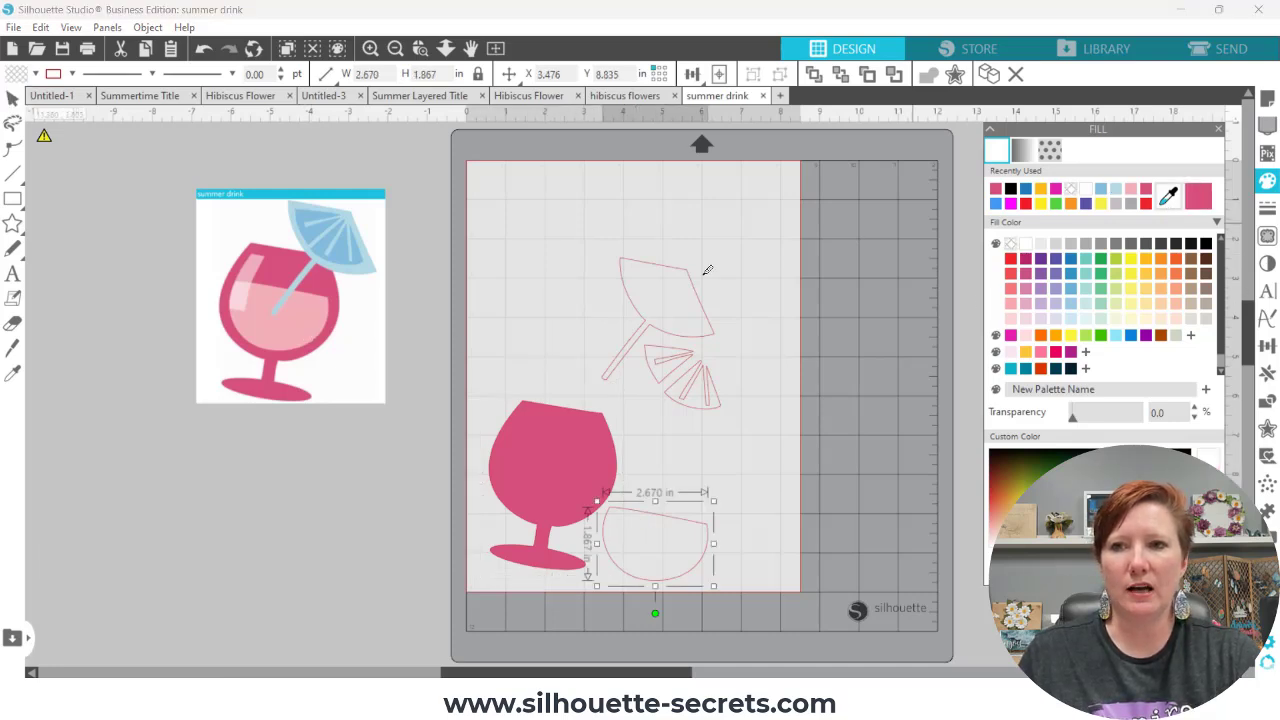
left_click(311, 321)
- Bring the light pink liquid piece to the front and position it inside the glass bowl
left_click_drag(652, 558, 655, 527)
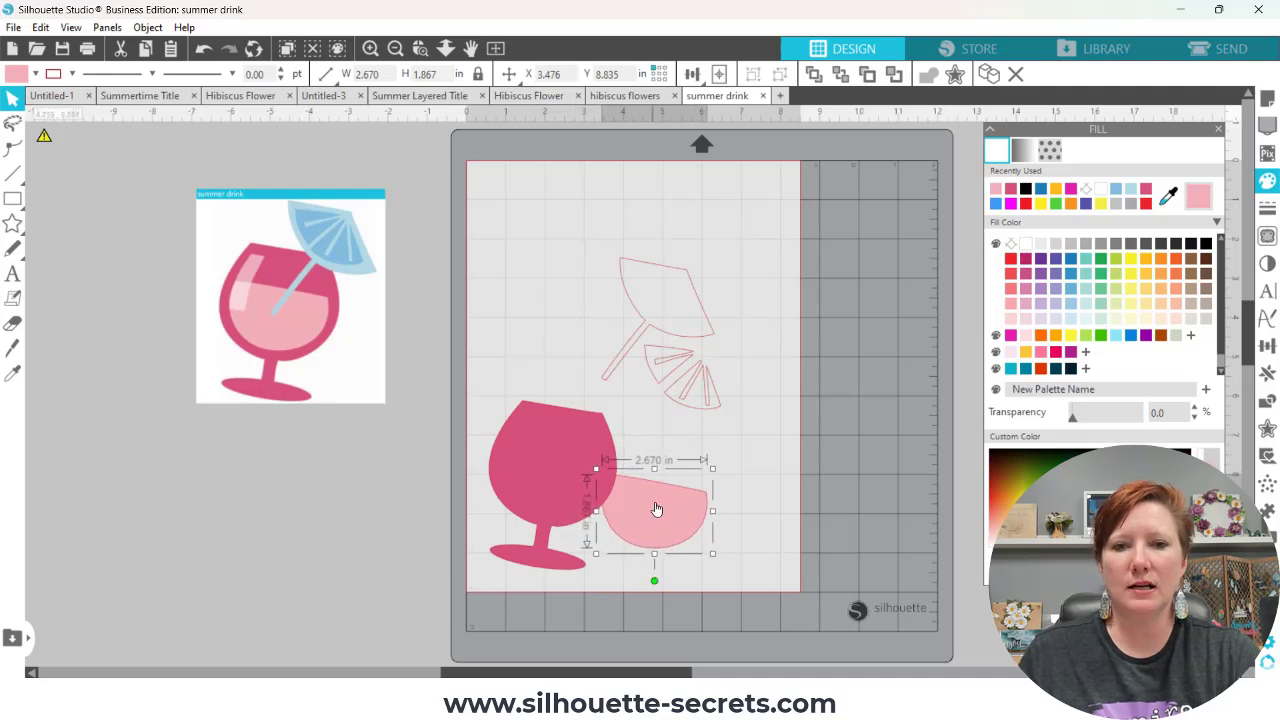
right_click(655, 509)
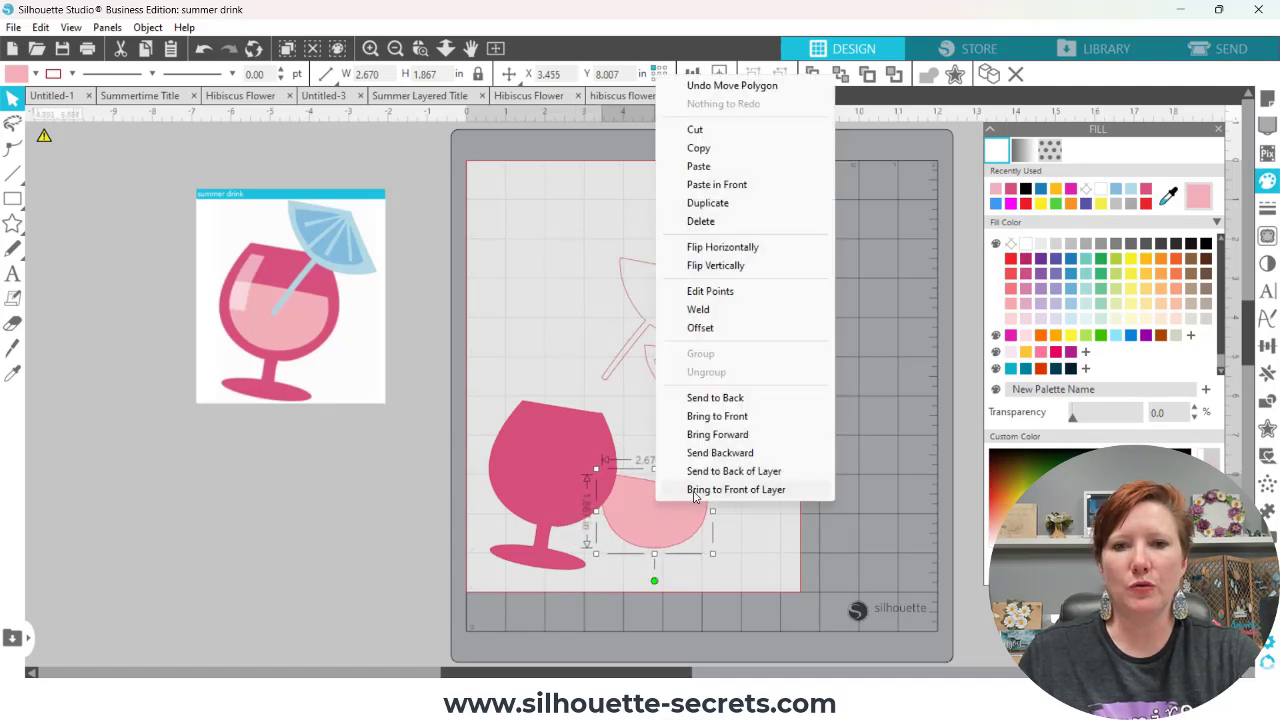
left_click(700, 415)
left_click_drag(637, 526, 537, 489)
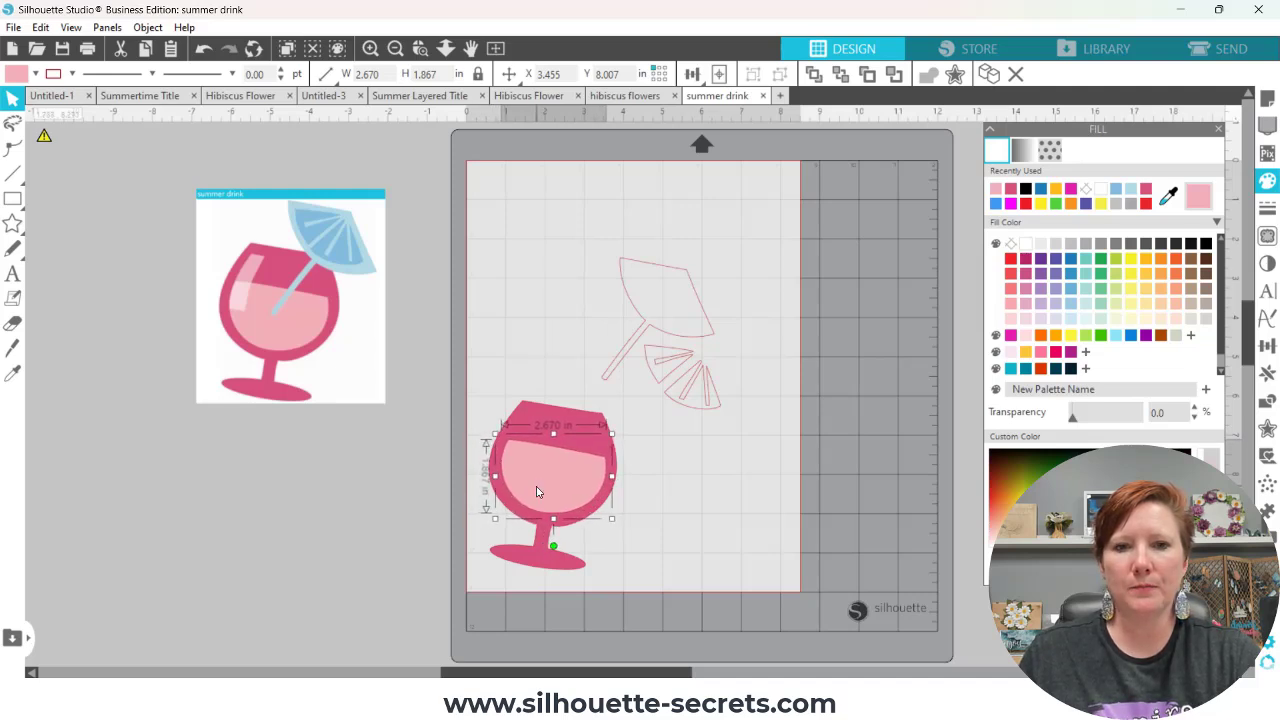
- Move the umbrella outline above the glass and fill it with the light blue sampled from the reference picture
left_click_drag(652, 333, 588, 320)
left_click(588, 320)
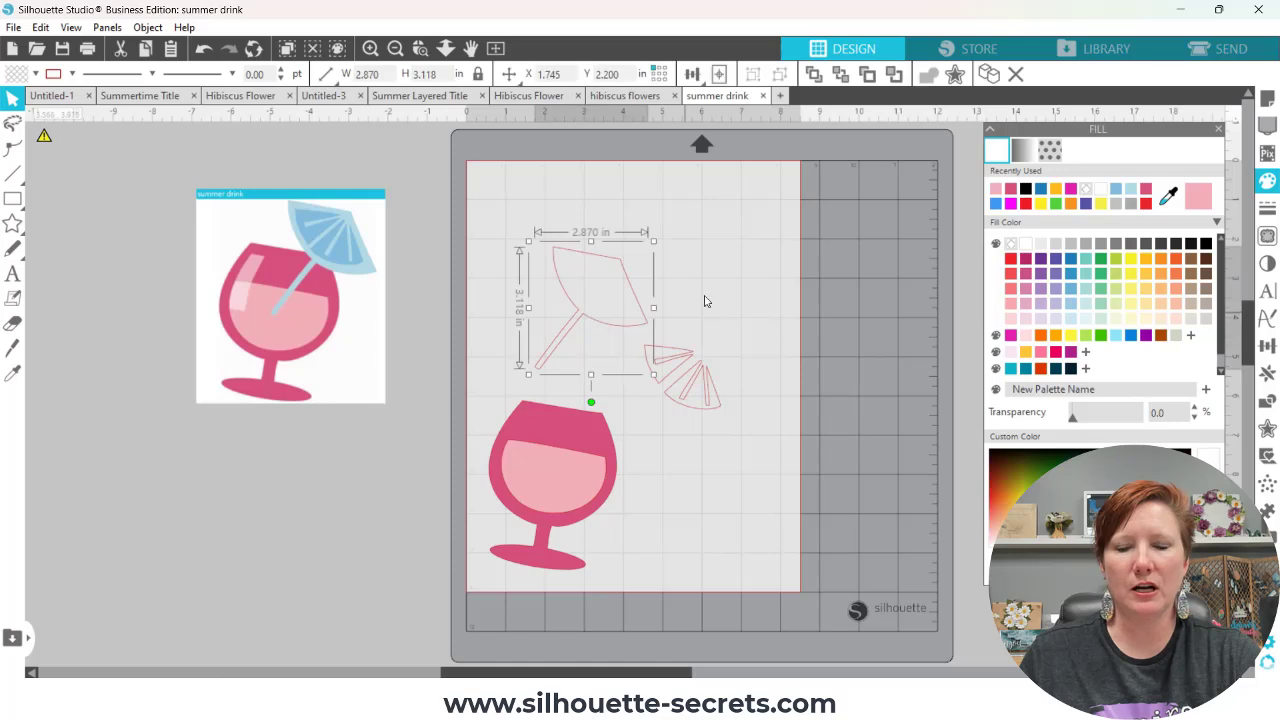
left_click(1168, 197)
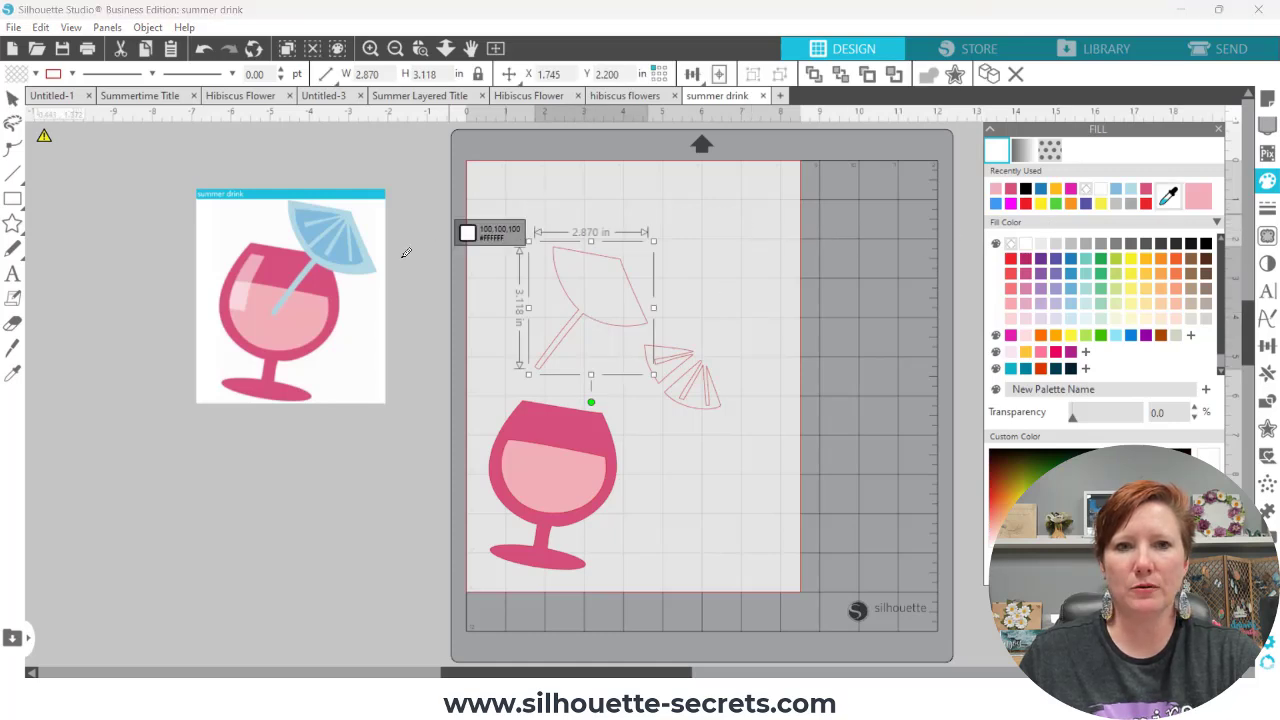
left_click(375, 270)
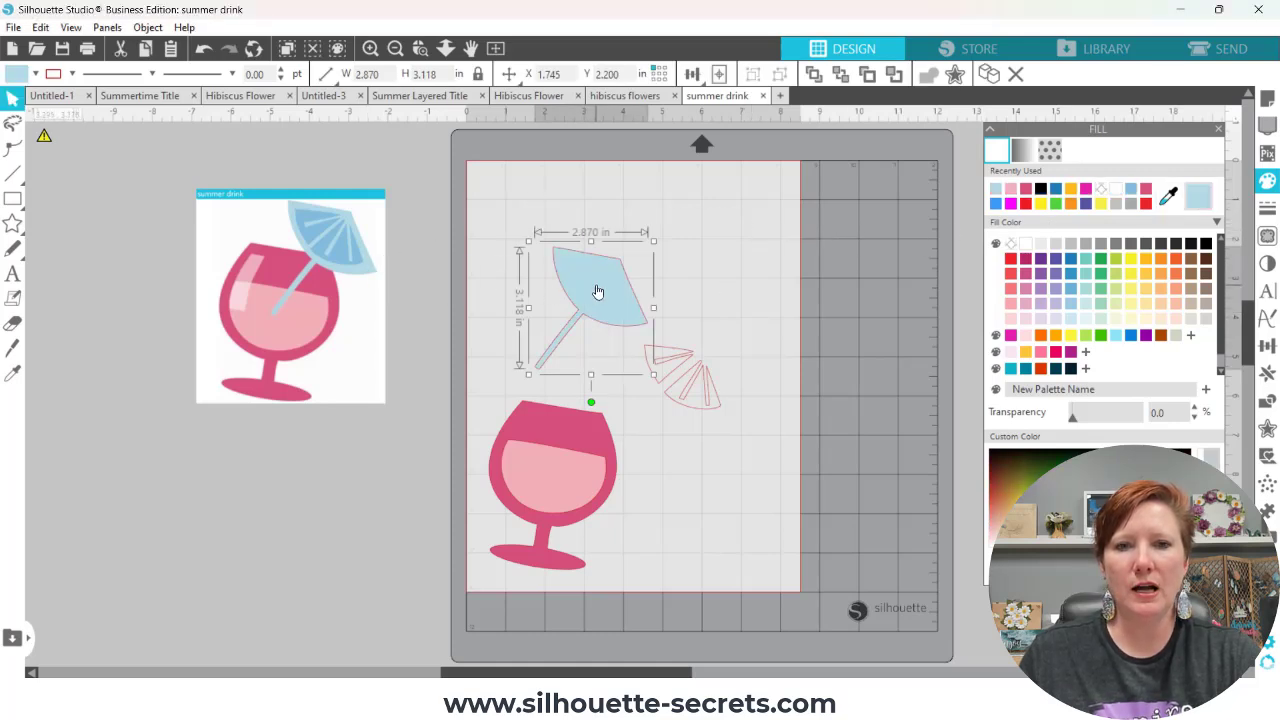
- Bring the light blue umbrella to the front and position it over the glass with its stick in the liquid
left_click_drag(595, 291, 591, 371)
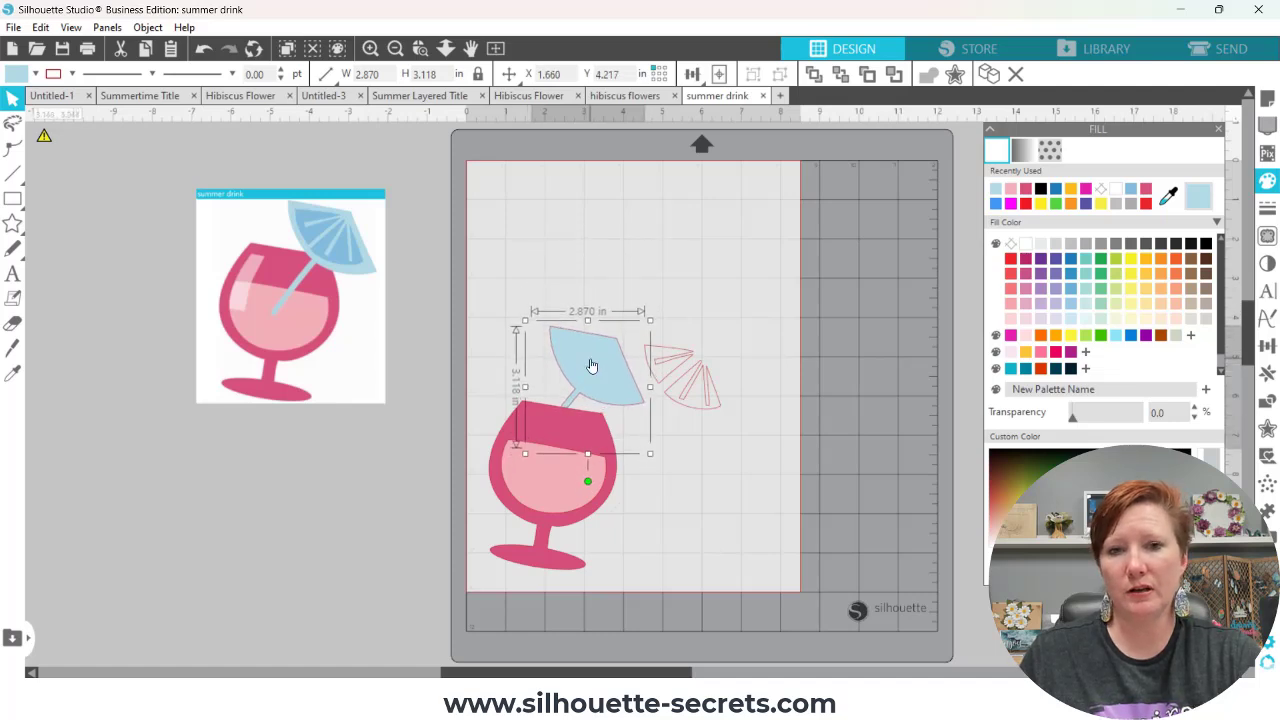
right_click(591, 366)
left_click(640, 591)
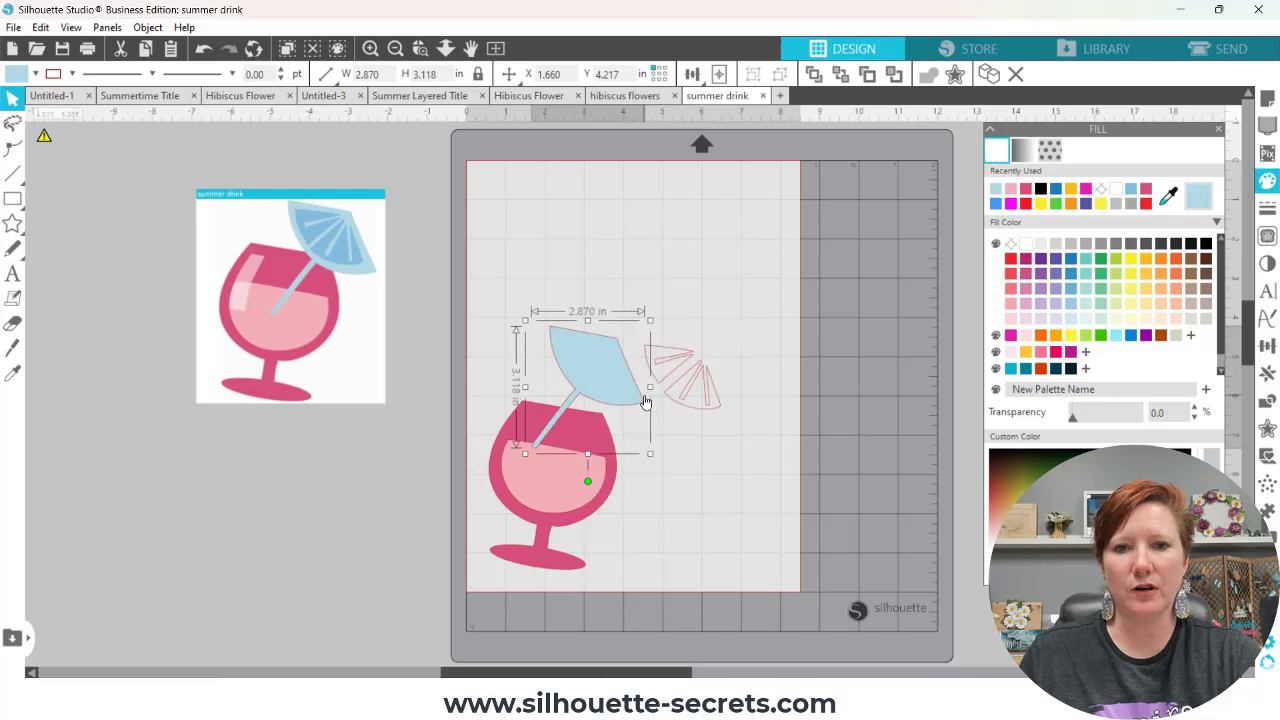
left_click_drag(600, 361, 614, 393)
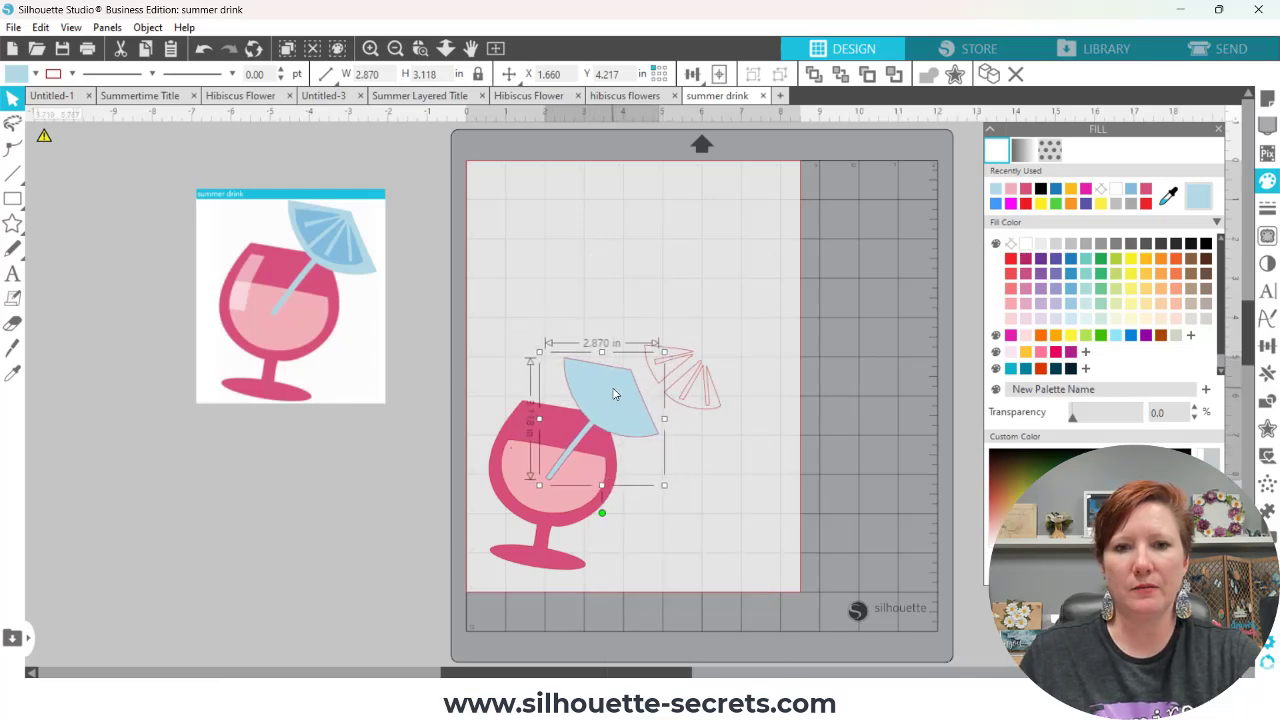
- Group the umbrella's panel pieces and fill them with the medium blue sampled from the reference picture
left_click(692, 397)
left_click_drag(692, 397, 694, 399)
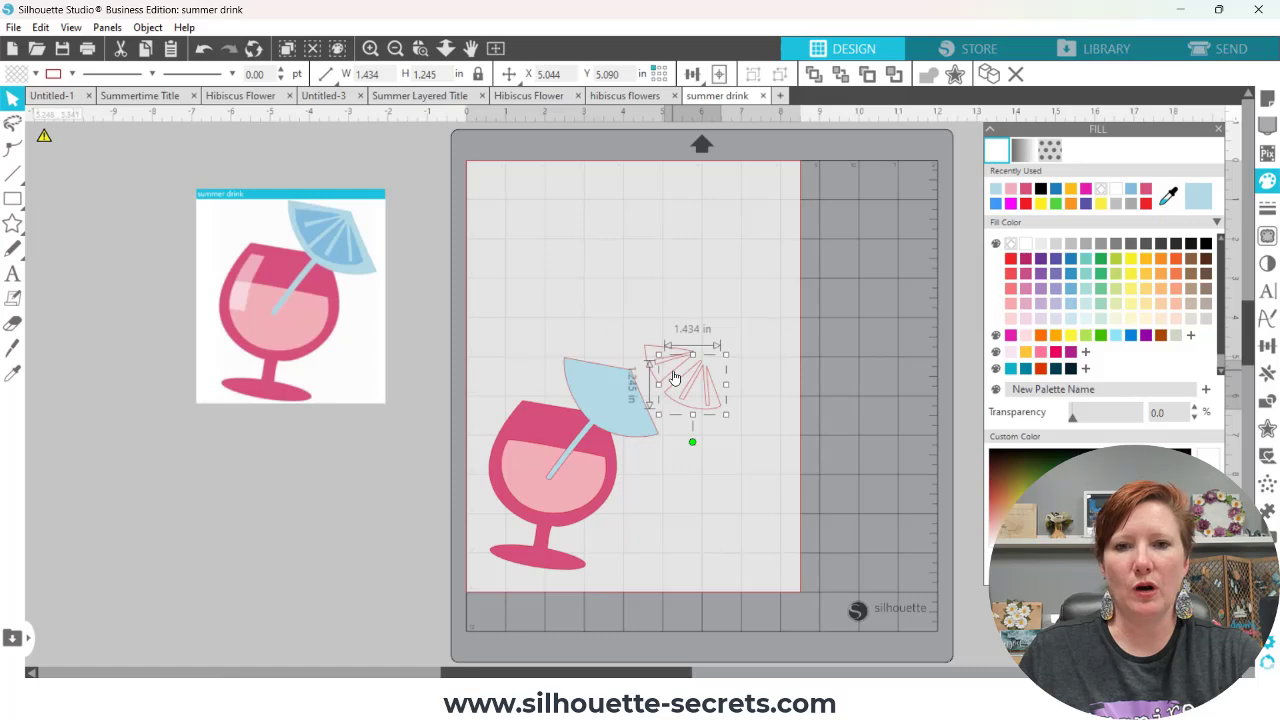
key("ctrl+z")
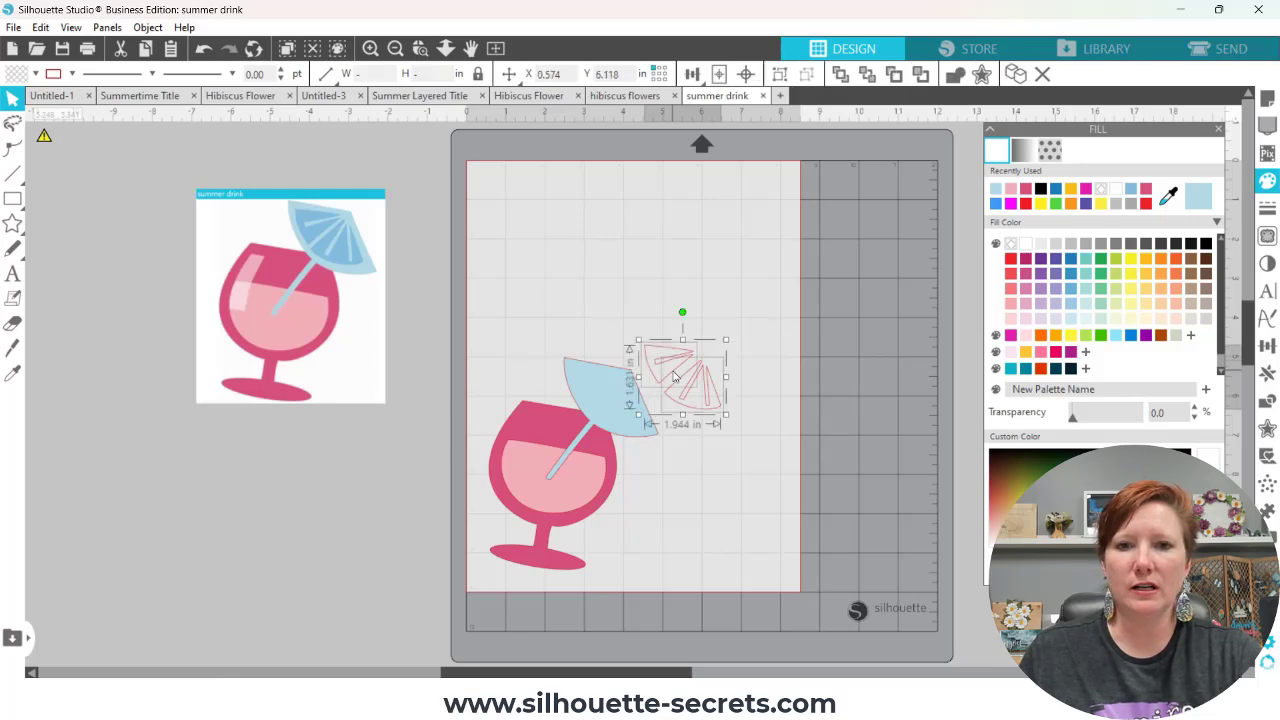
right_click(675, 377)
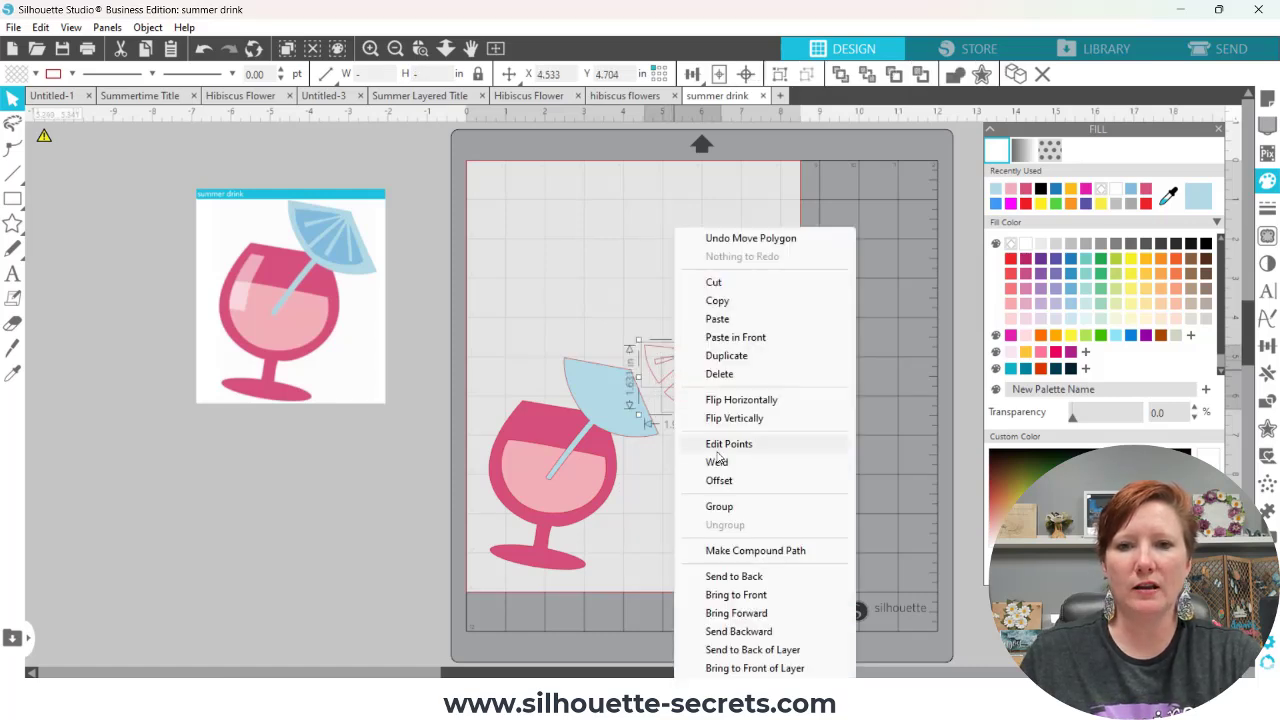
left_click(700, 507)
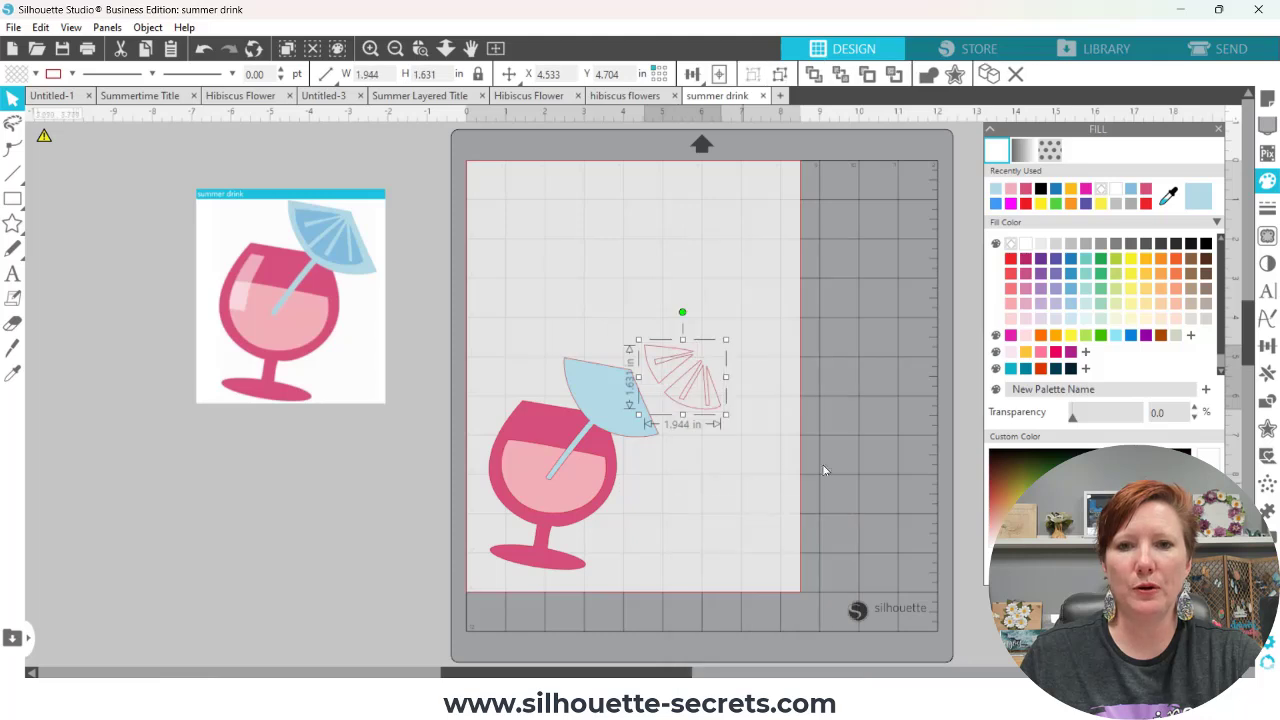
left_click(1168, 198)
left_click(345, 247)
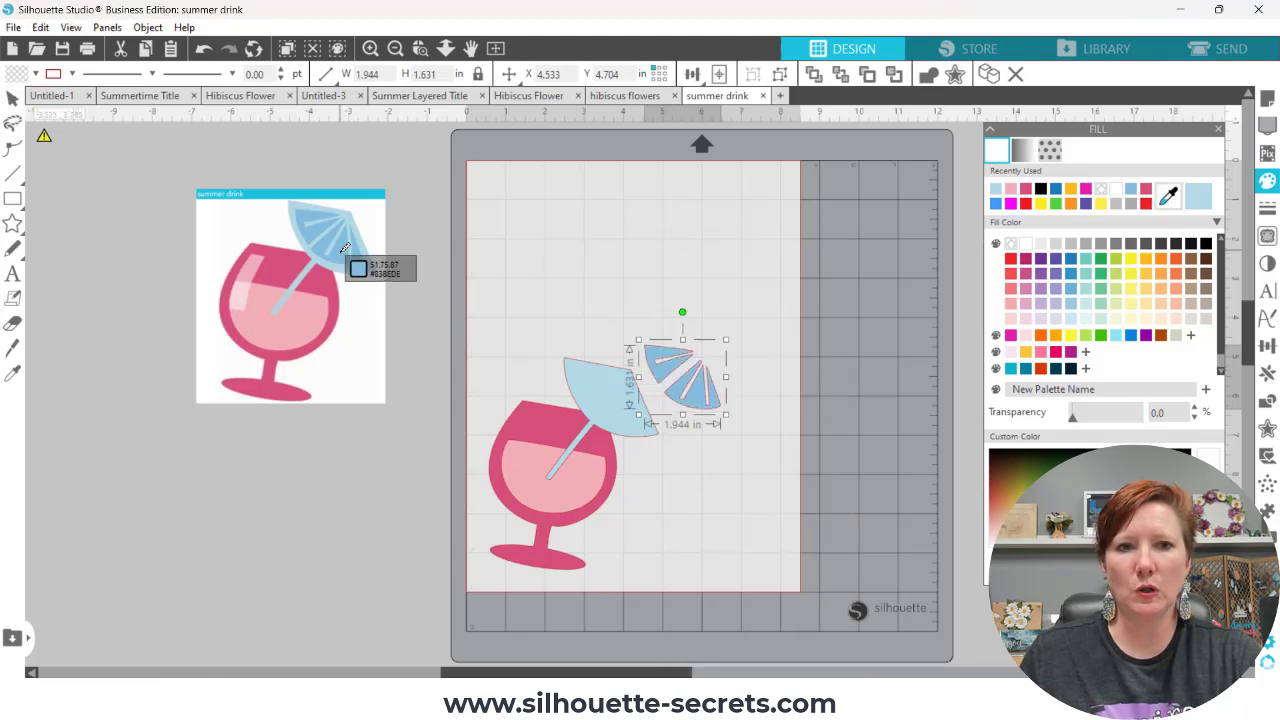
- Bring the medium blue panel group to the front and position it over the light blue umbrella
left_click_drag(699, 397, 662, 414)
right_click(666, 412)
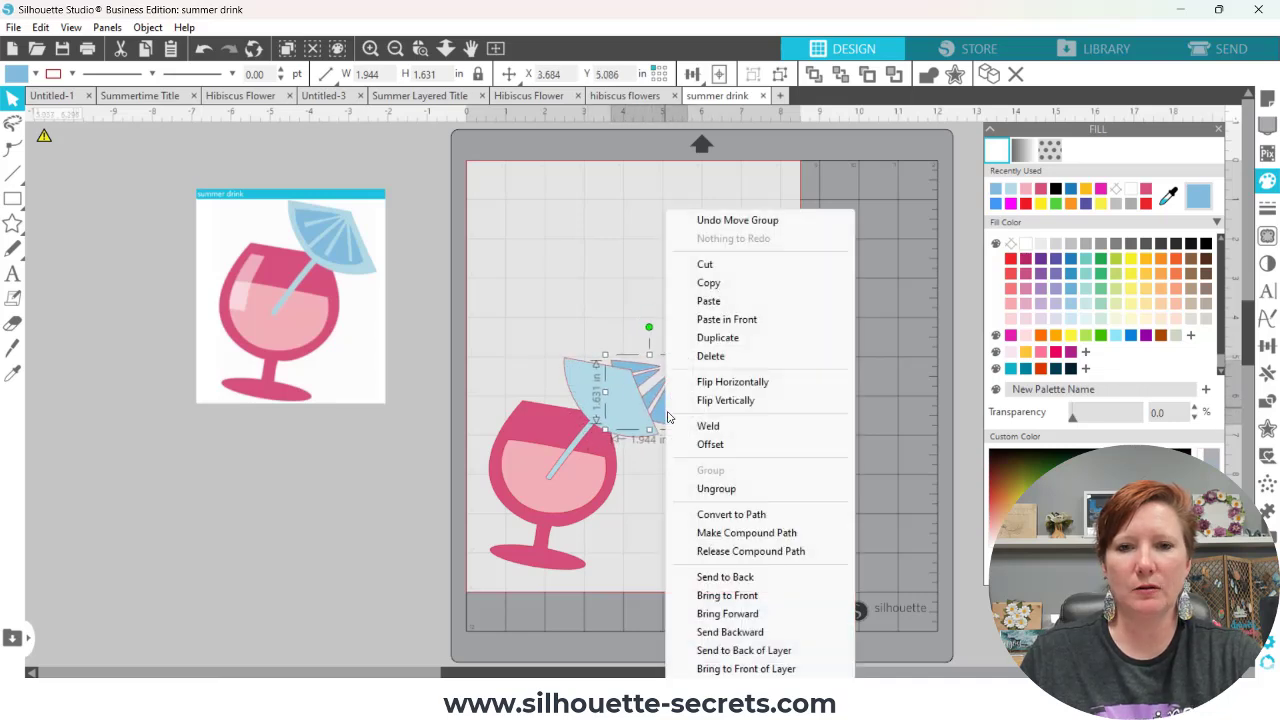
left_click(715, 594)
left_click_drag(649, 327, 625, 418)
- Group all the pieces of the summer drink and make their line colour transparent
left_click_drag(482, 338, 640, 528)
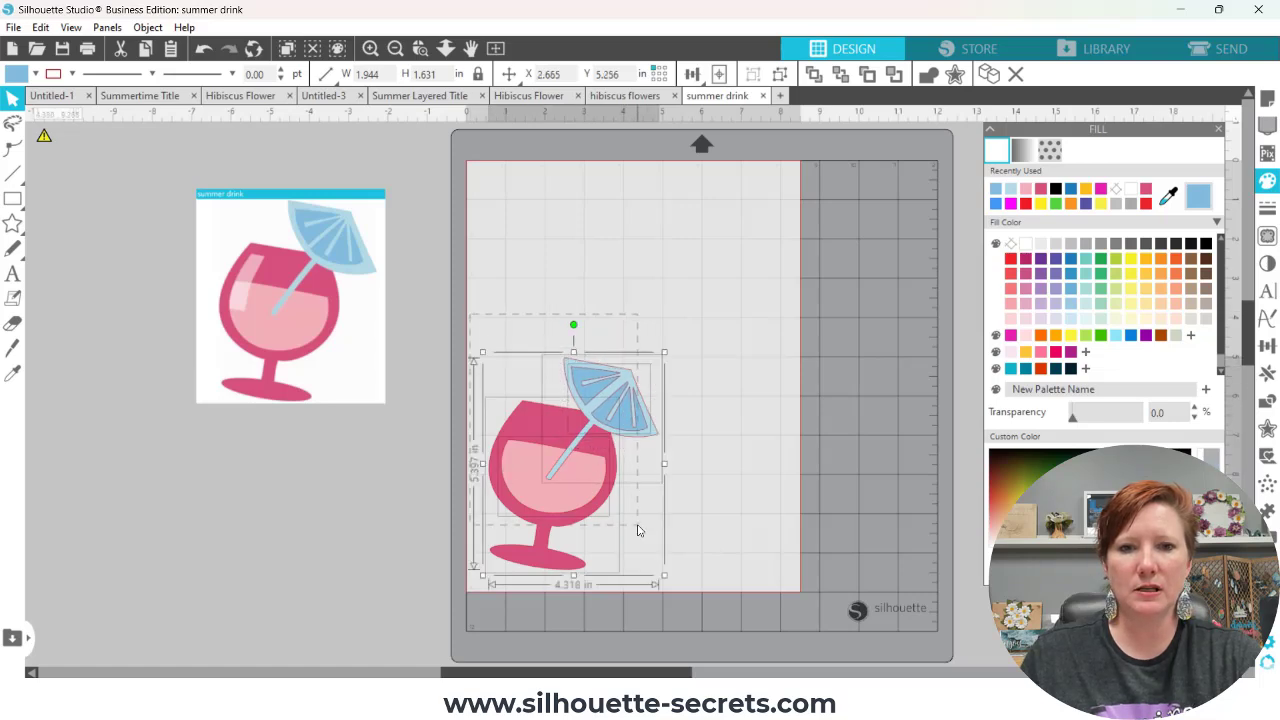
right_click(588, 448)
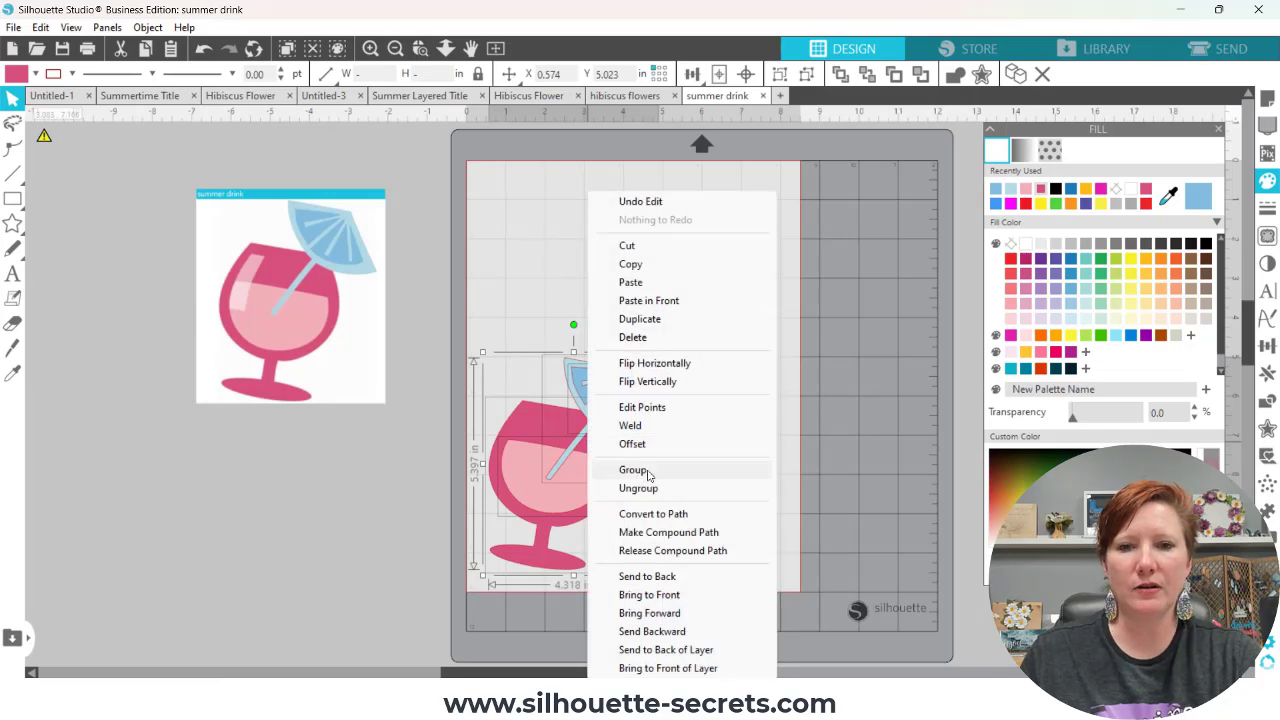
left_click(633, 470)
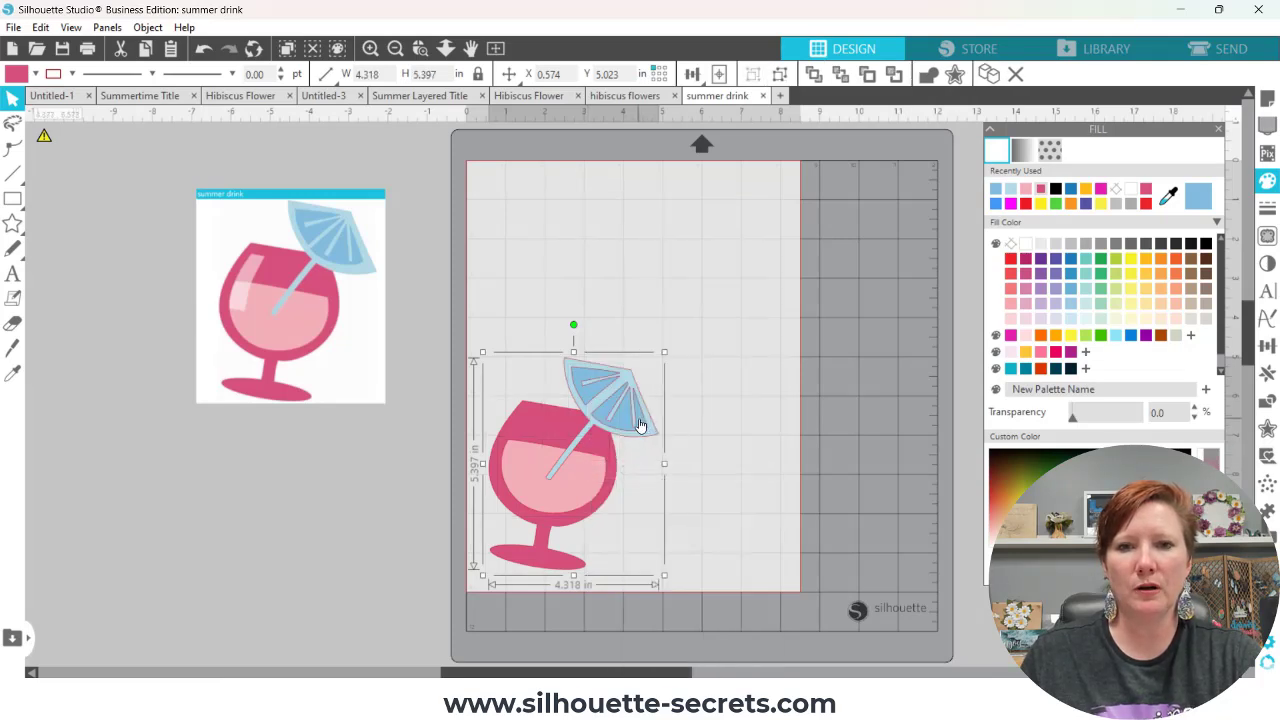
left_click_drag(632, 413, 641, 369)
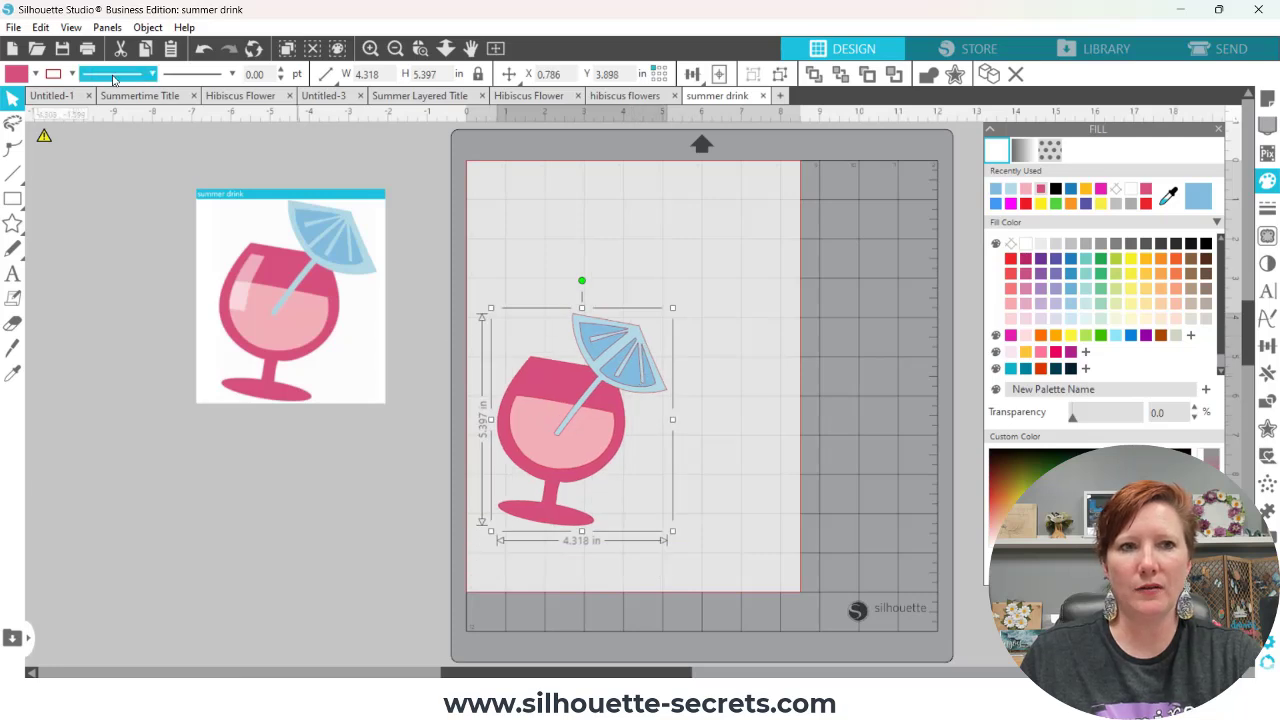
left_click(72, 75)
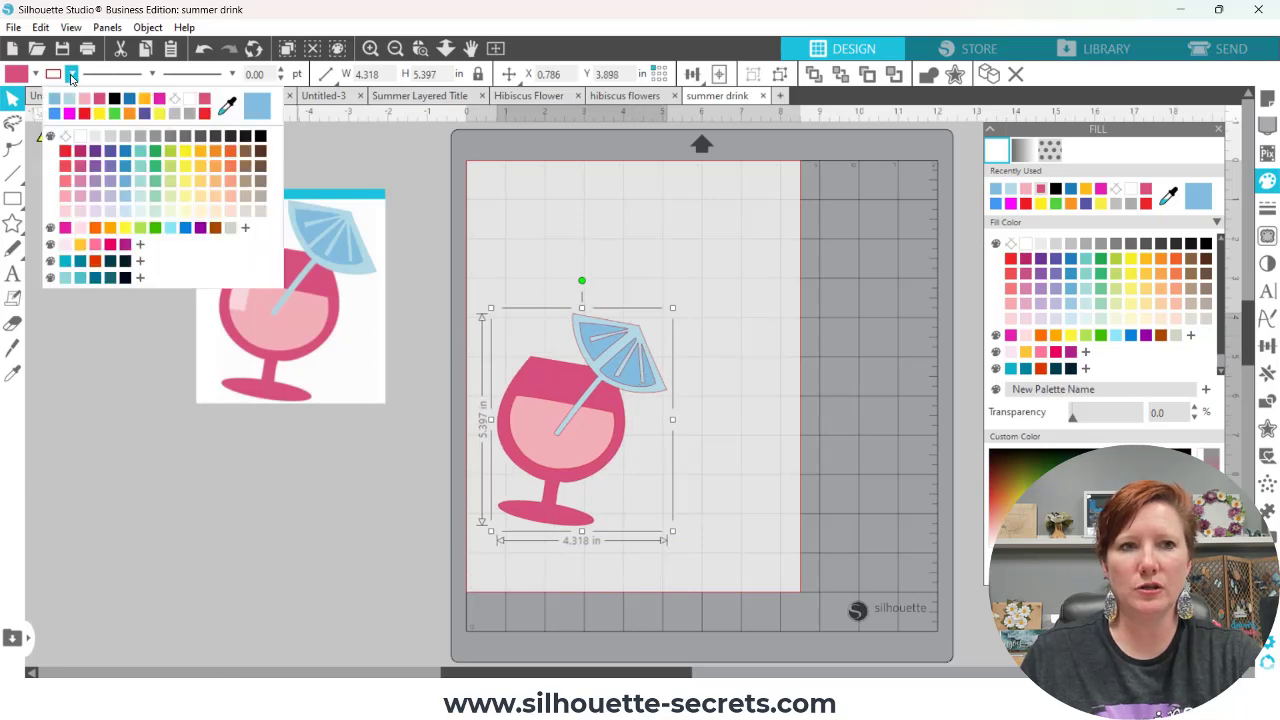
left_click(174, 103)
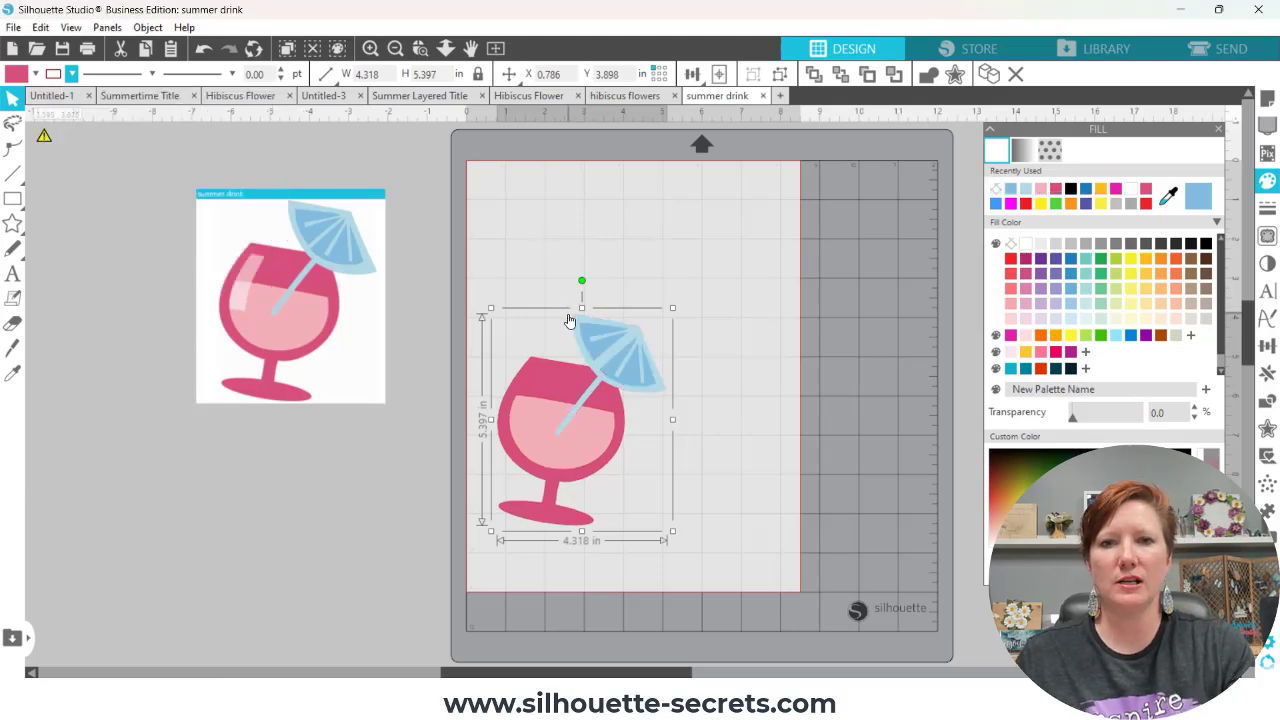
- Copy the grouped summer drink and paste it into the Summer Layered Title document
right_click(630, 351)
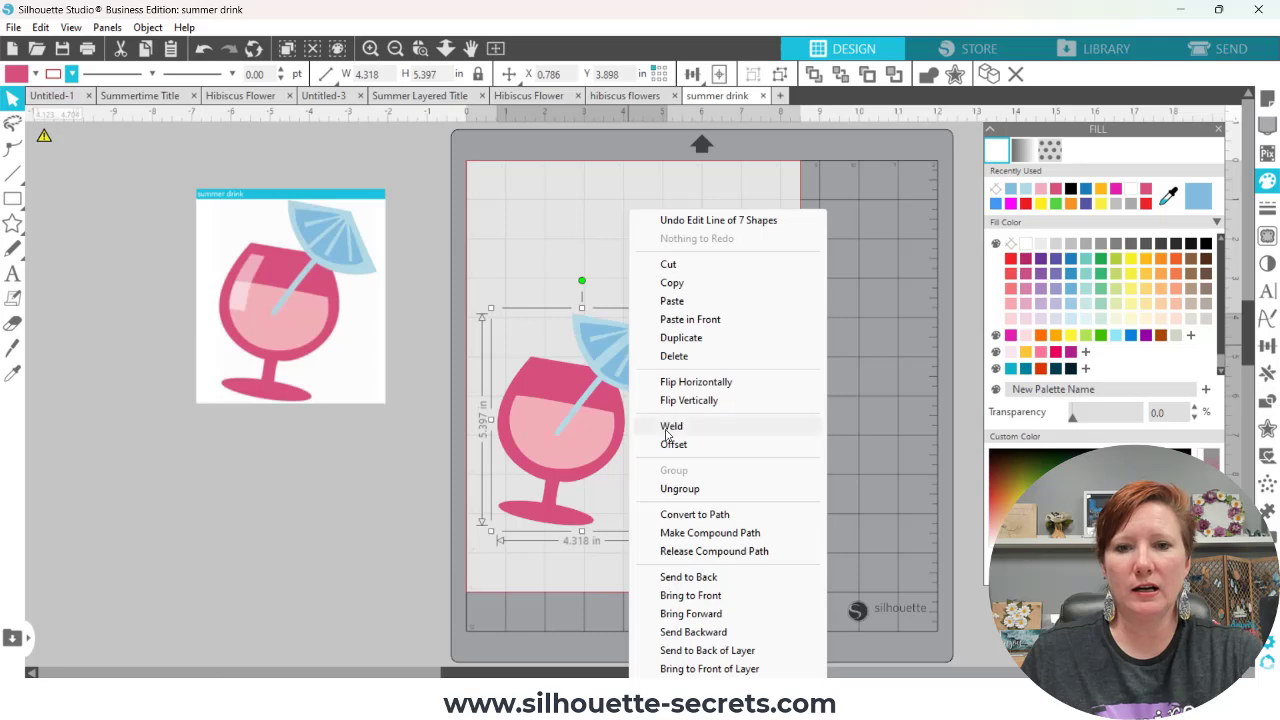
left_click(672, 283)
left_click(422, 96)
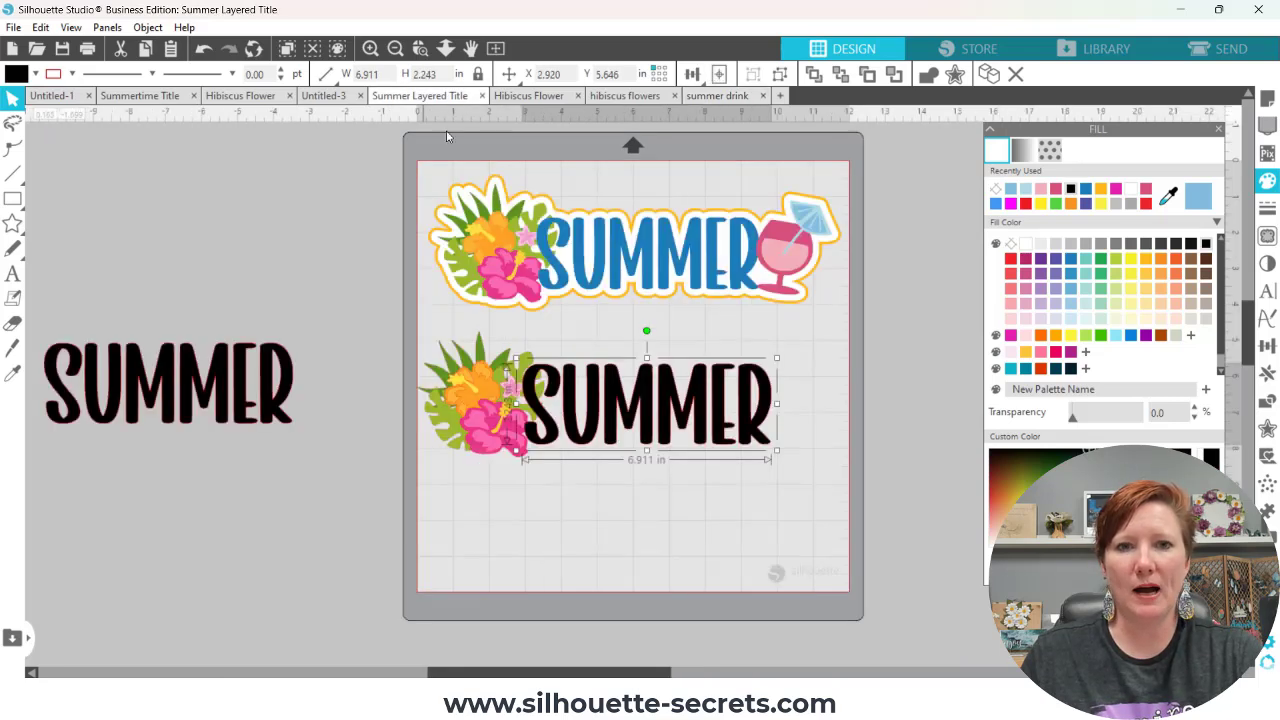
right_click(725, 499)
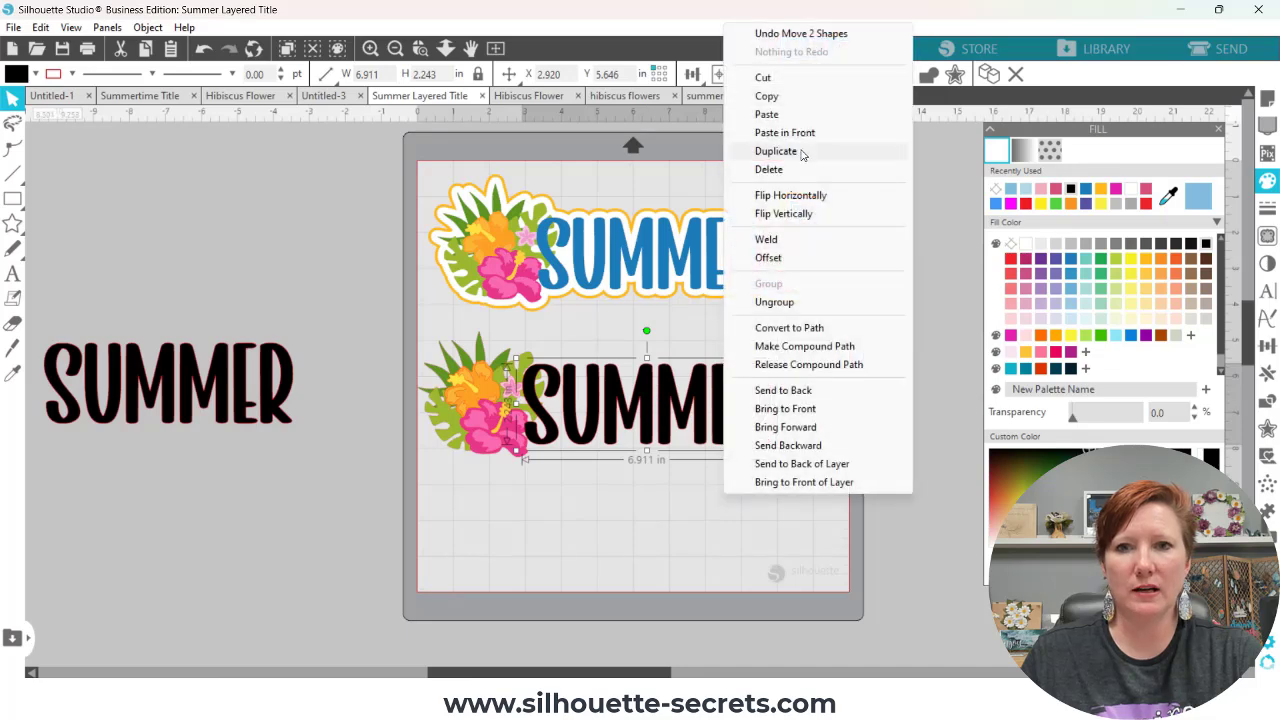
left_click(780, 115)
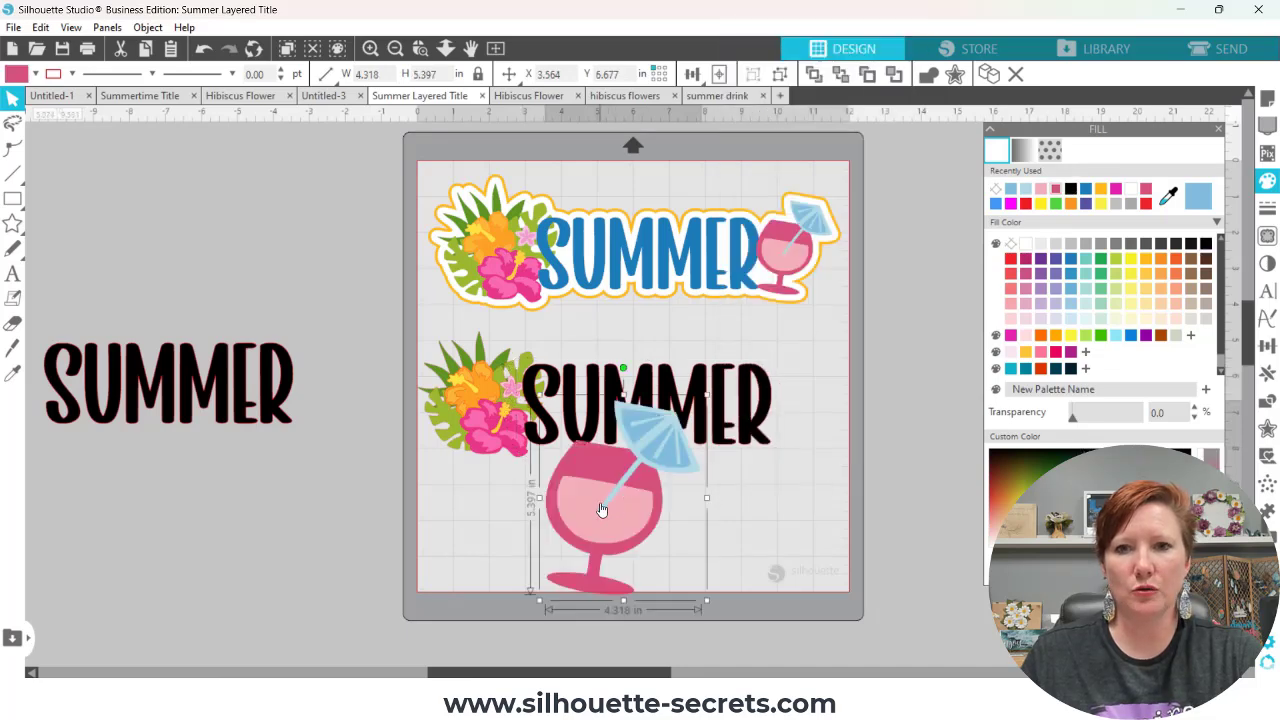
- Scale the pasted drink to about 2.49 in wide and position it against the R of the black SUMMER lettering
left_click_drag(602, 510, 818, 400)
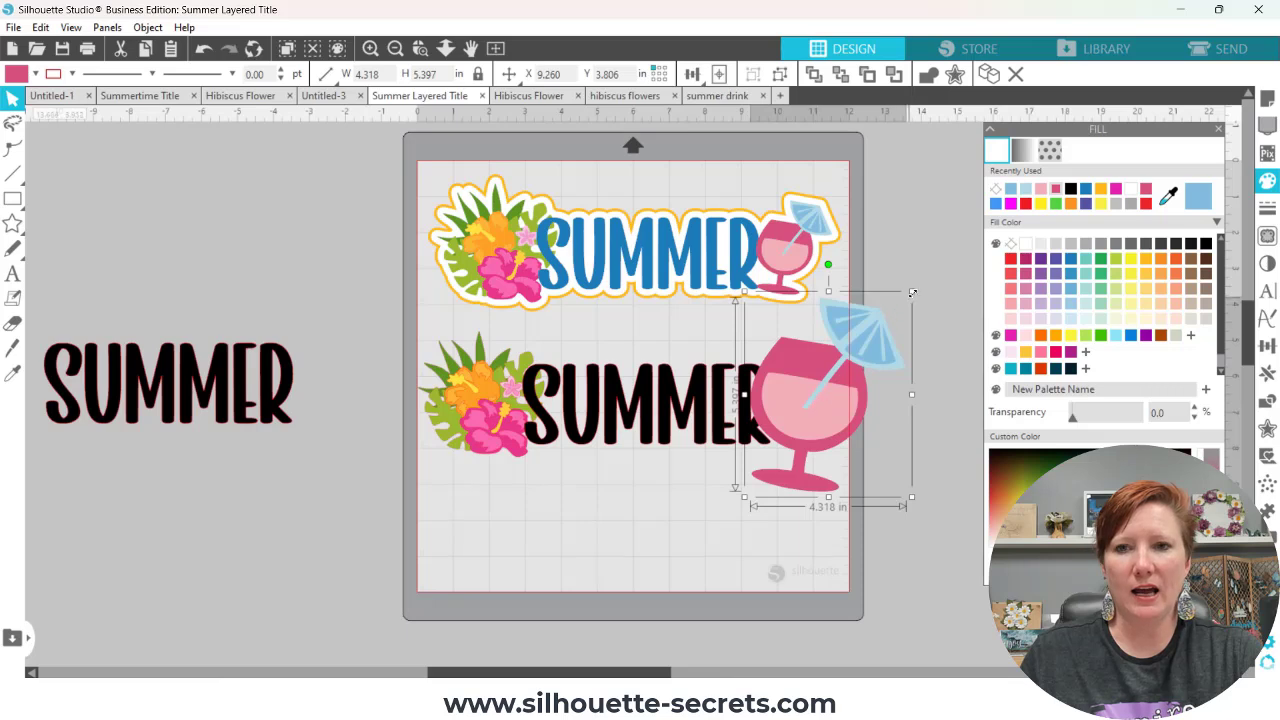
left_click_drag(912, 293, 846, 374)
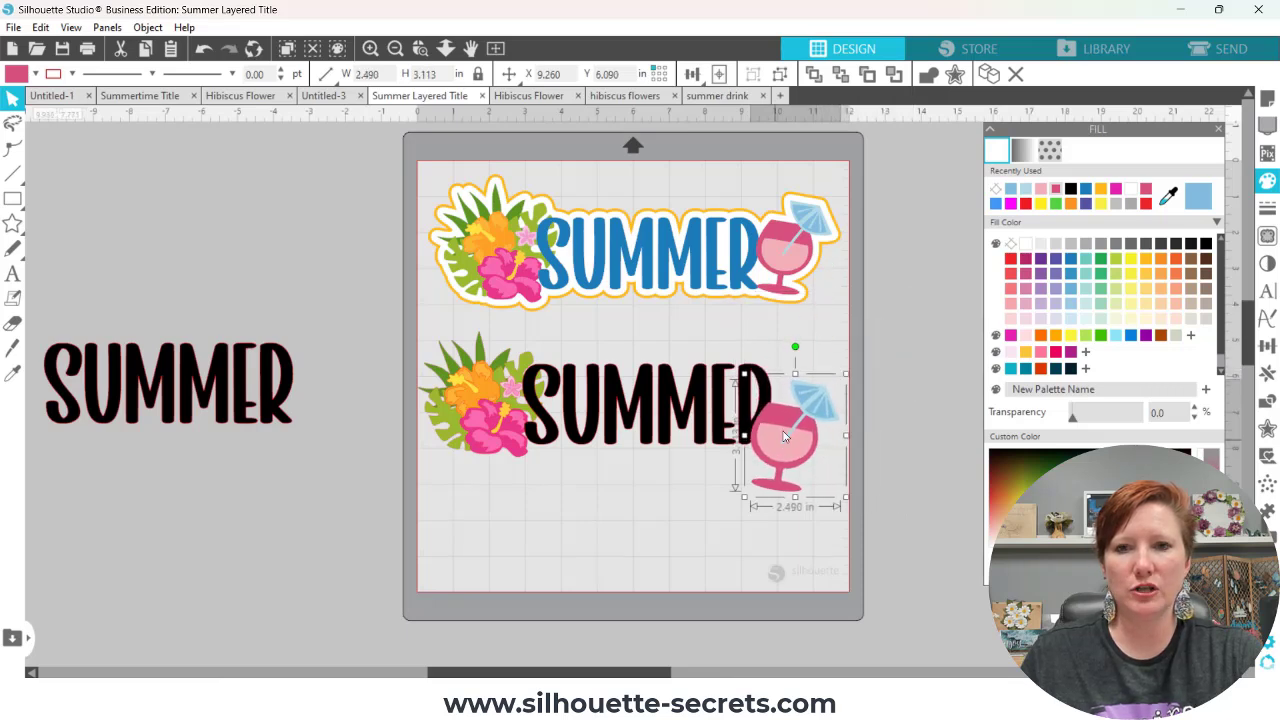
left_click_drag(784, 436, 792, 405)
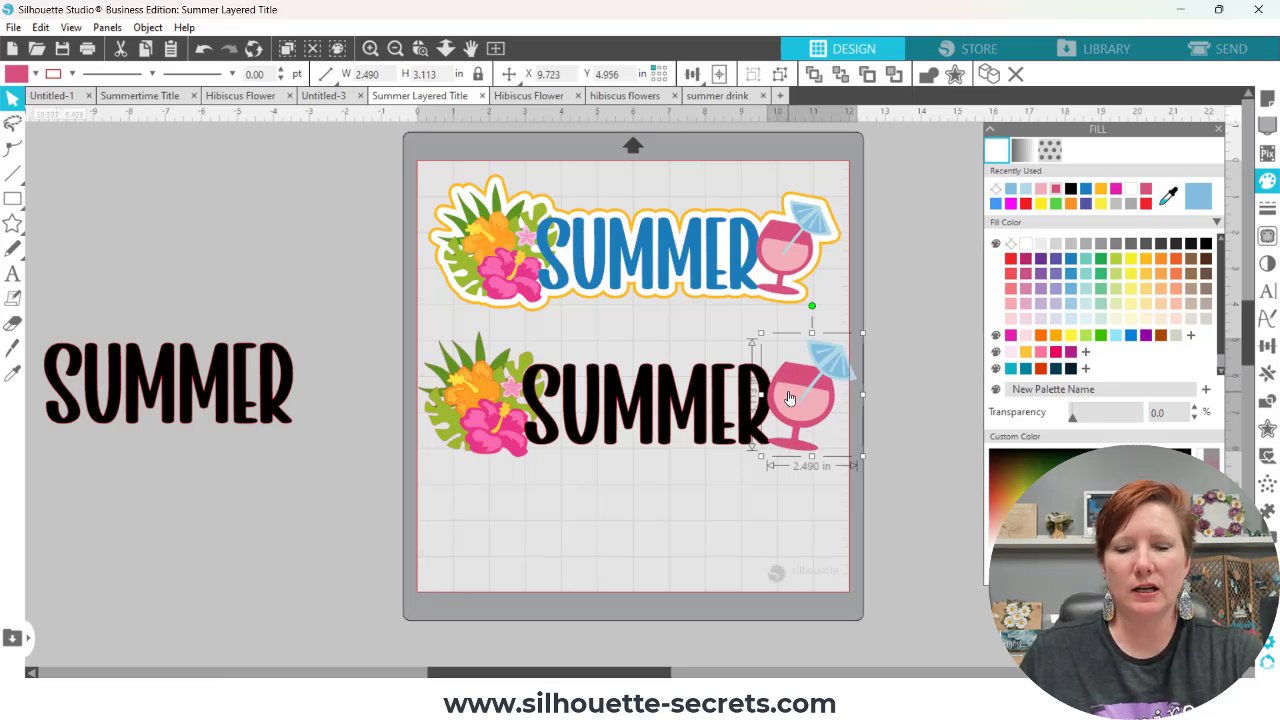
- Send the drink to the back so it sits behind the black SUMMER lettering
right_click(788, 398)
left_click(840, 578)
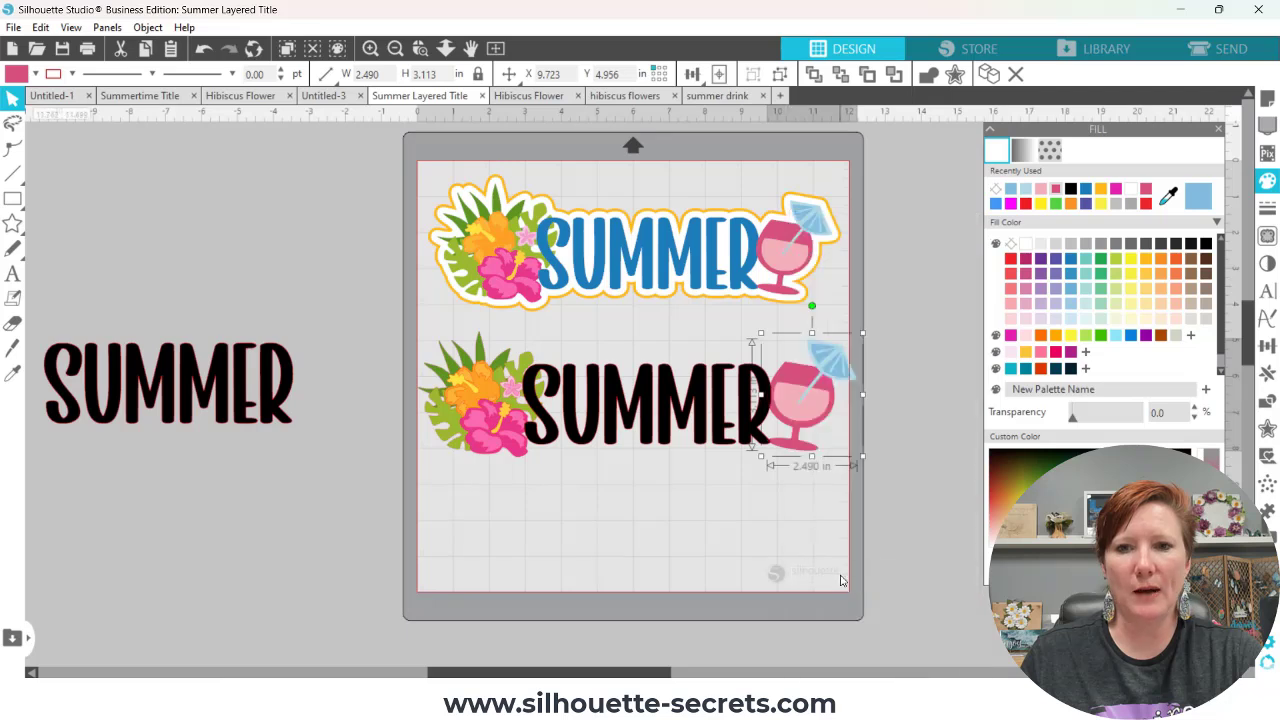
key("i")
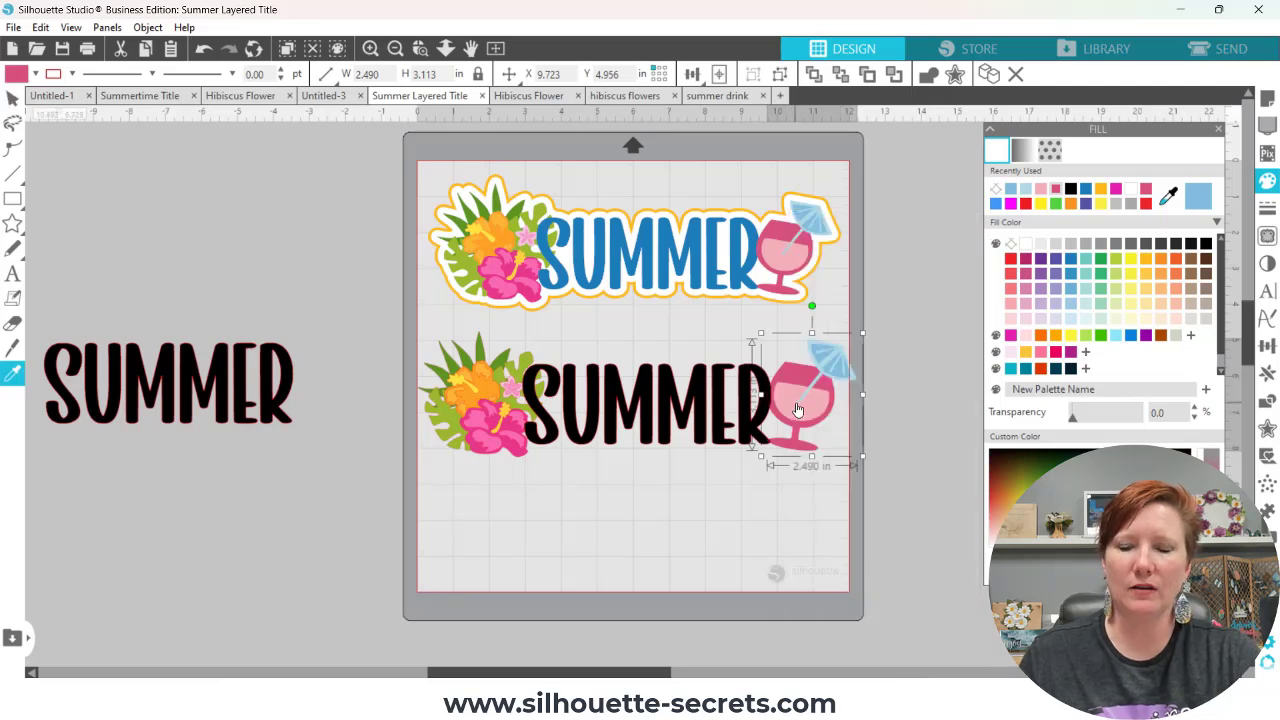
key("v")
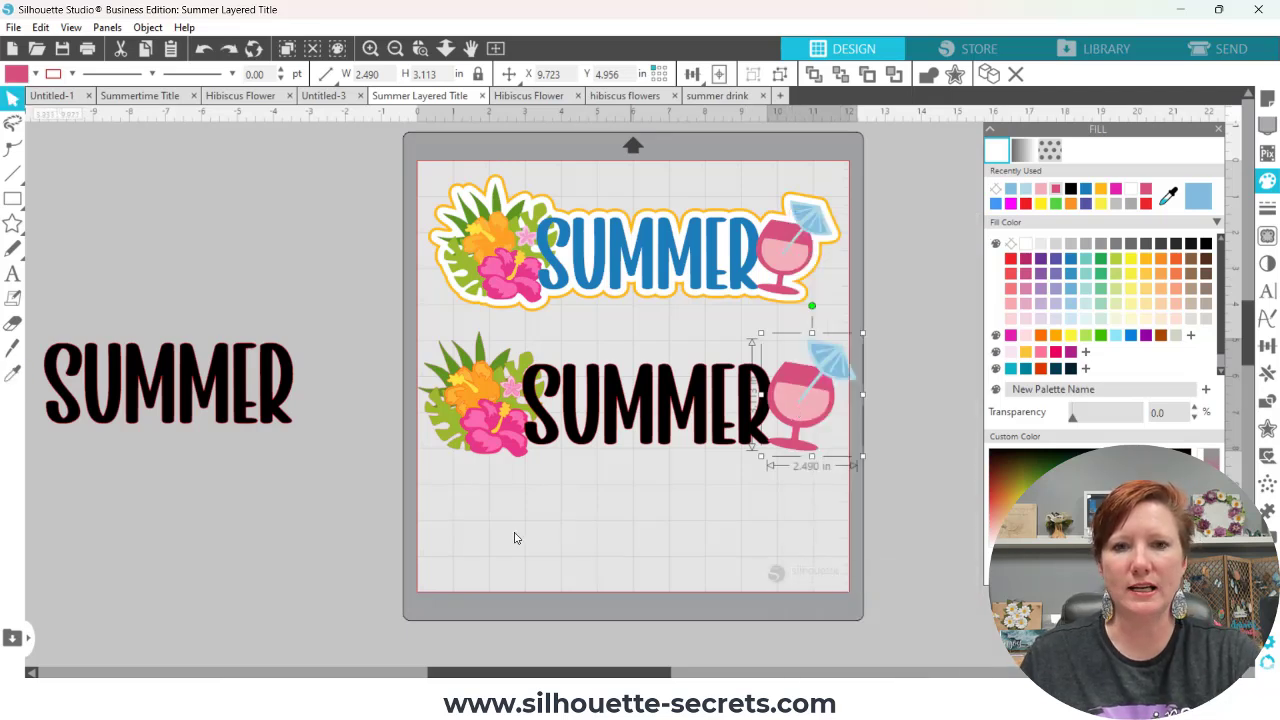
- Scale the flowers, black SUMMER lettering and drink together to about 11.375 in wide and reposition them within the page
left_click_drag(395, 338, 868, 478)
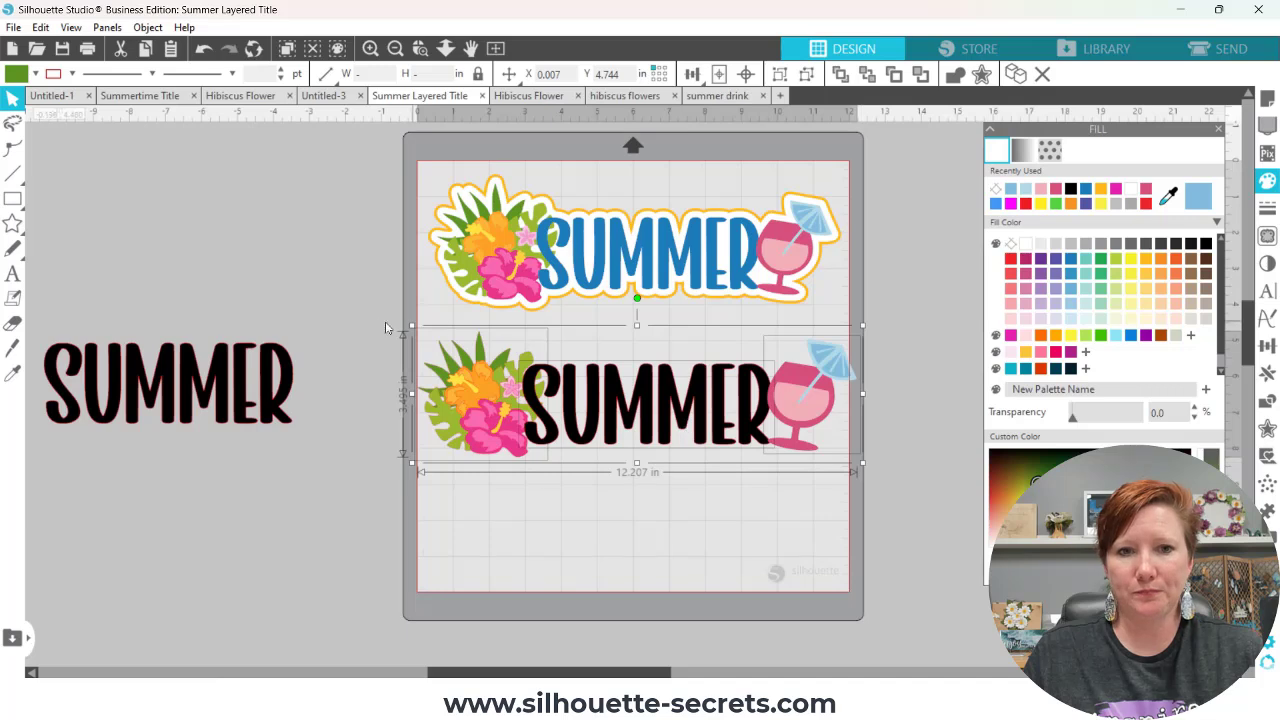
left_click_drag(380, 323, 831, 459)
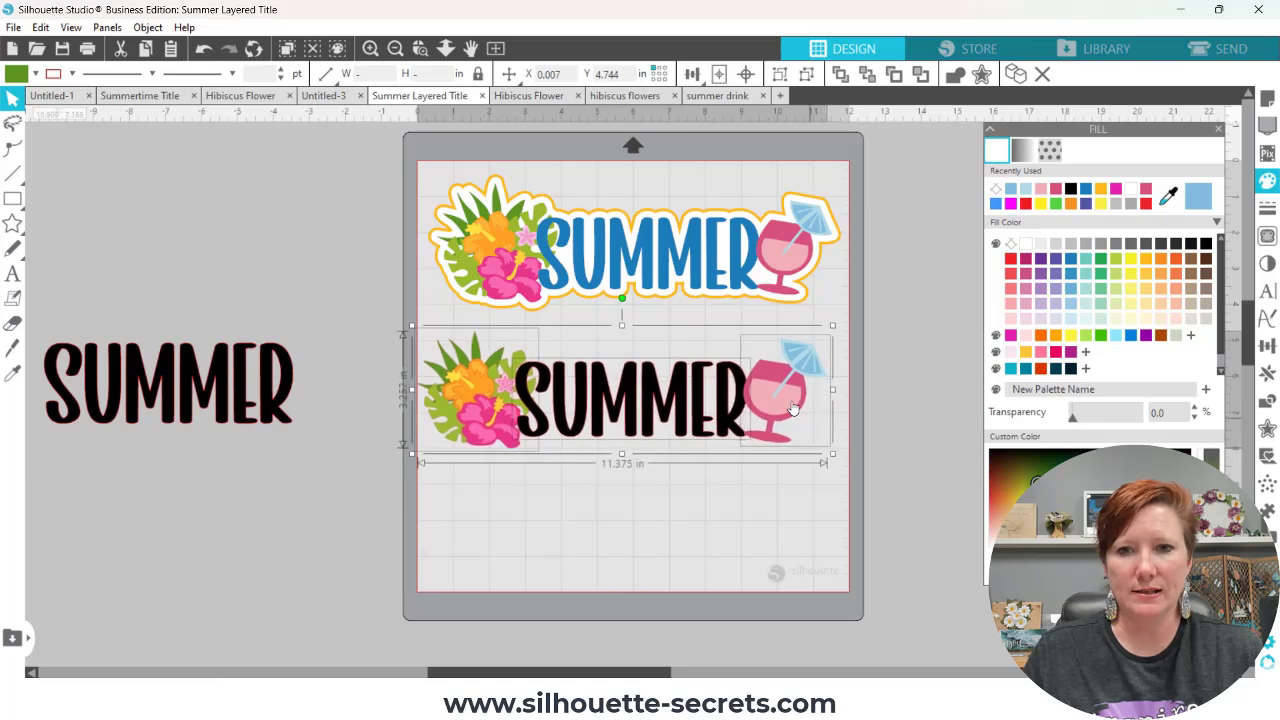
left_click_drag(794, 398, 803, 405)
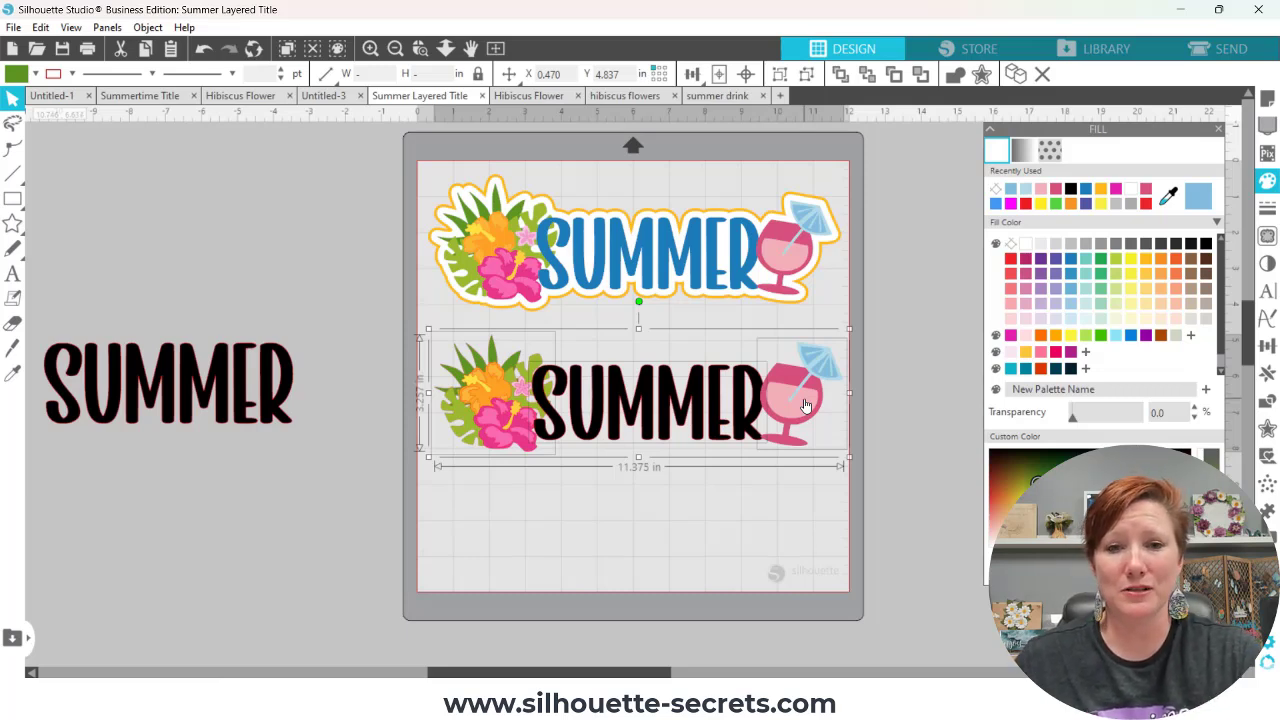
- Create a rounded-corner offset of 0.085 in around the flowers, black SUMMER lettering and drink
left_click(803, 410, "shift")
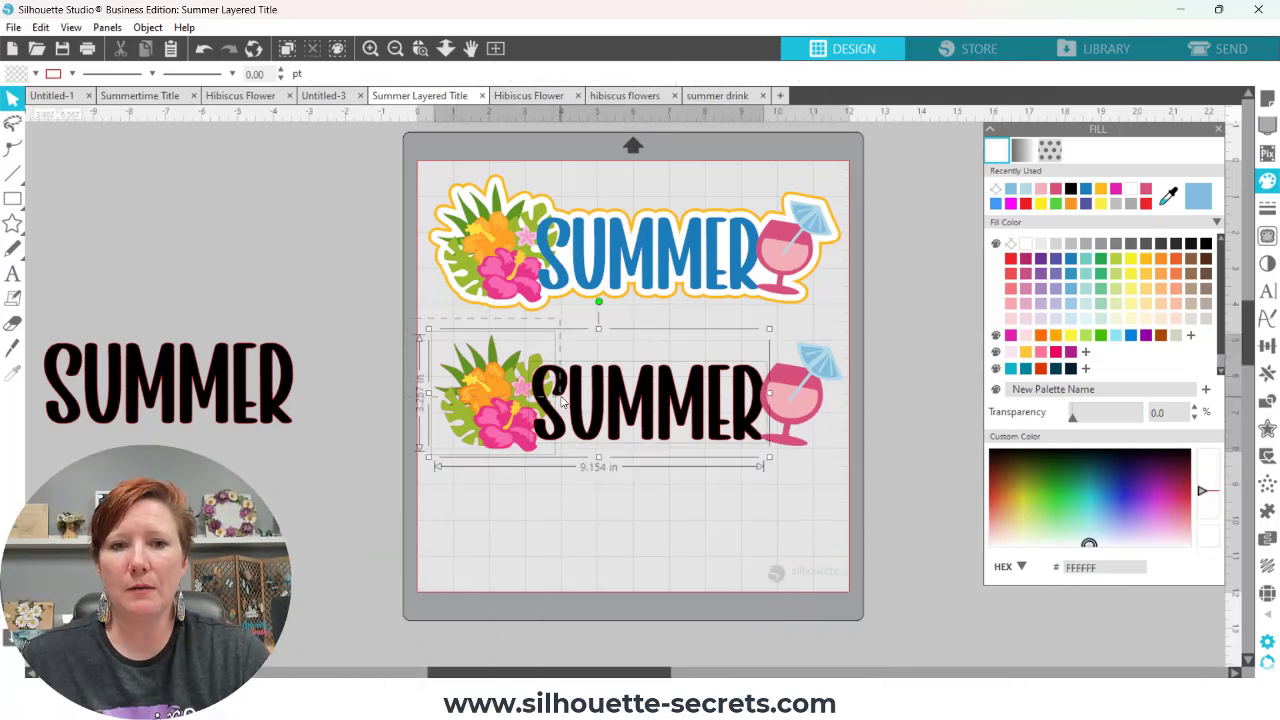
key("ctrl+z")
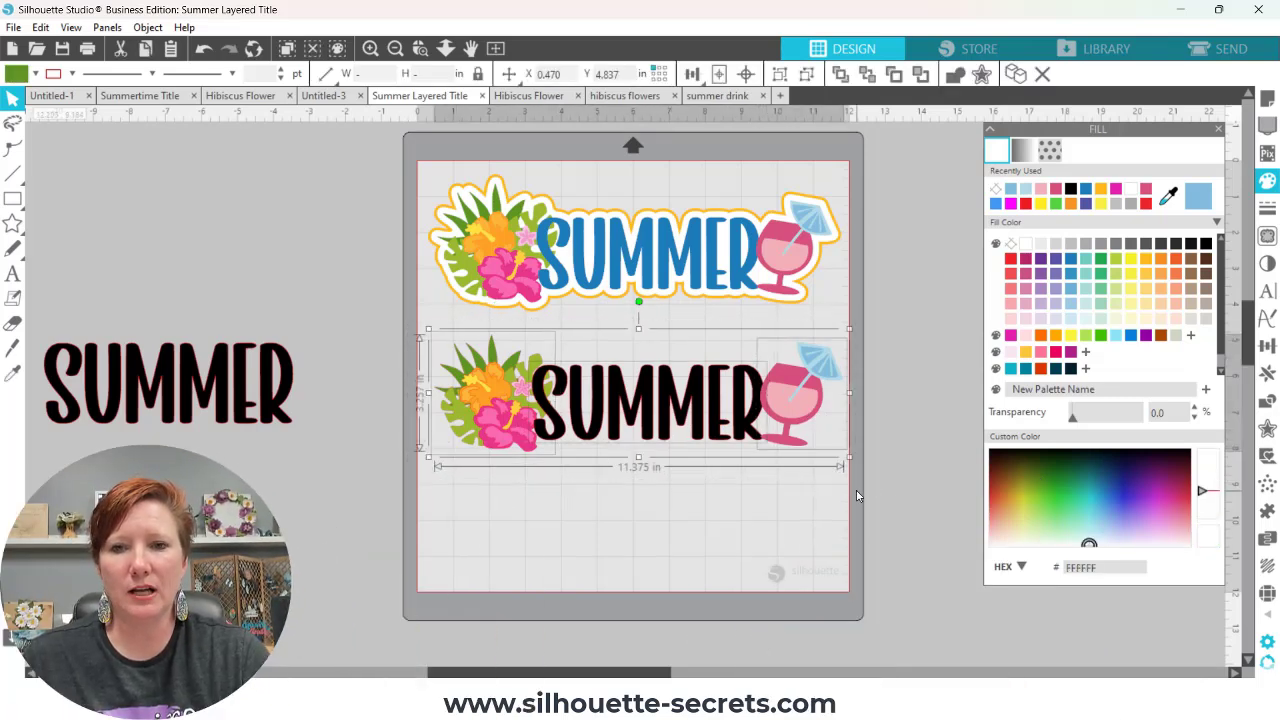
left_click(1268, 430)
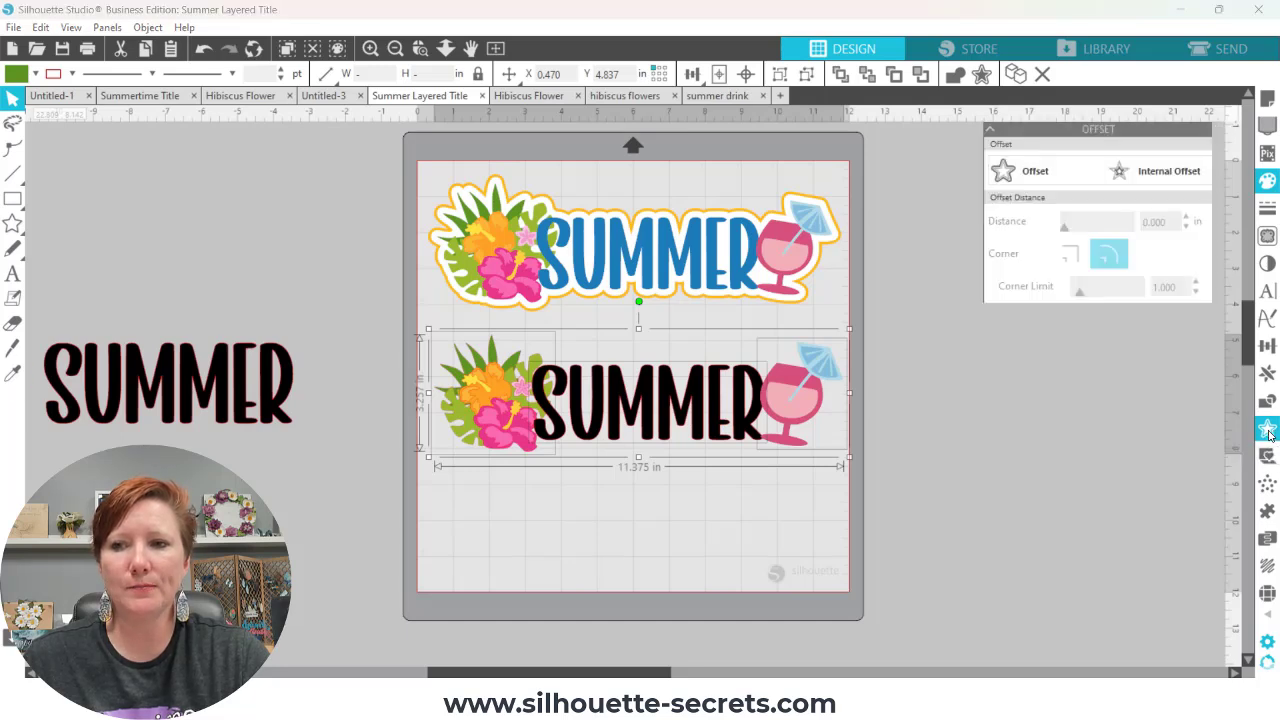
left_click(1031, 173)
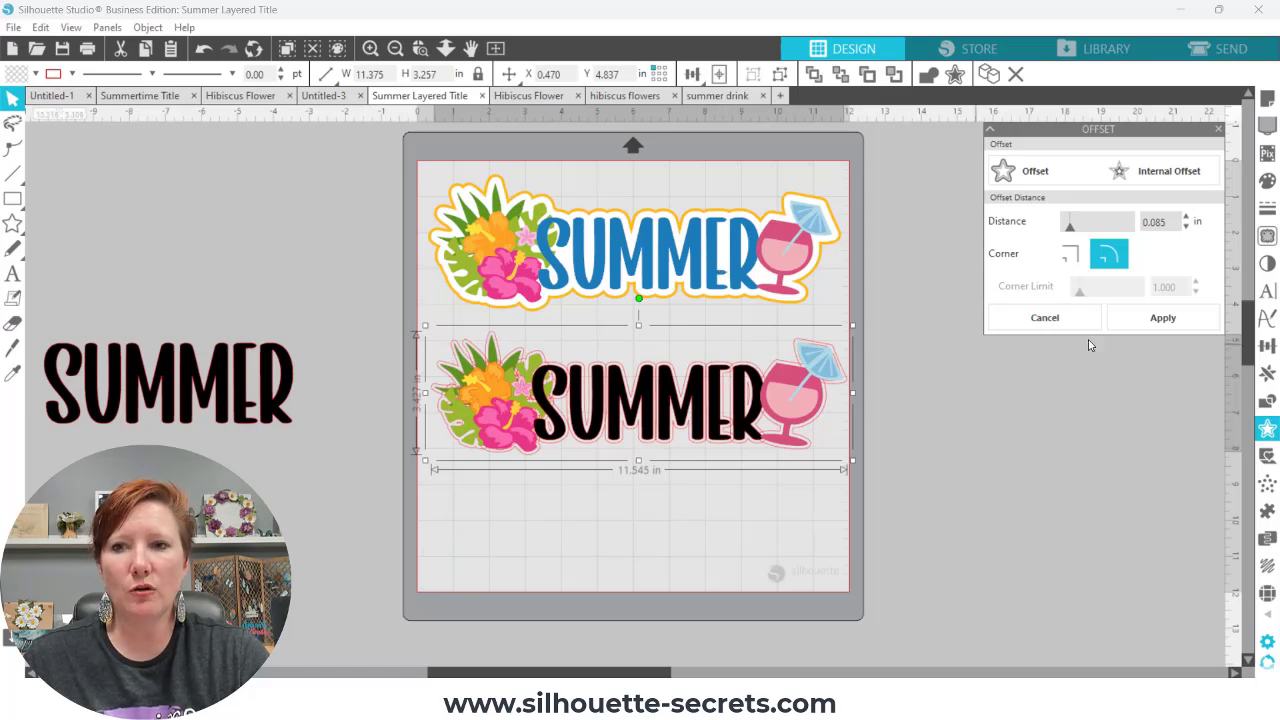
left_click(1132, 315)
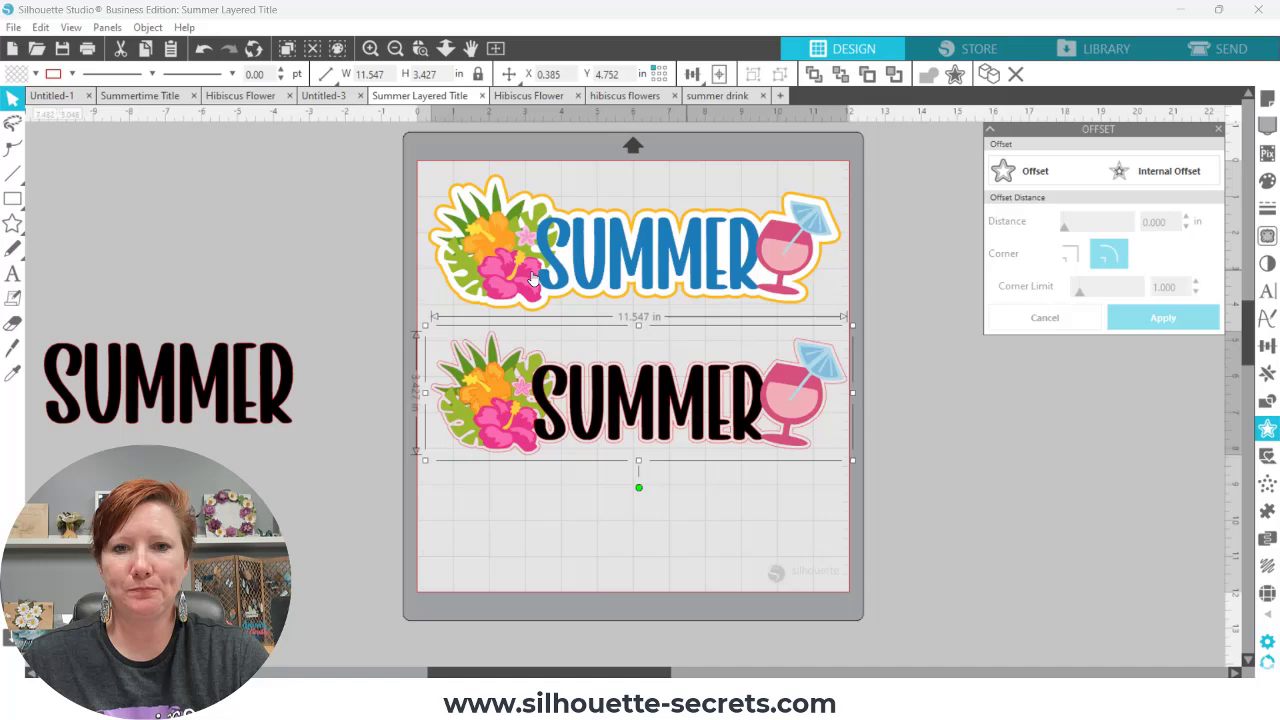
- Fill the offset shape around the lower SUMMER title with white
left_click(425, 50)
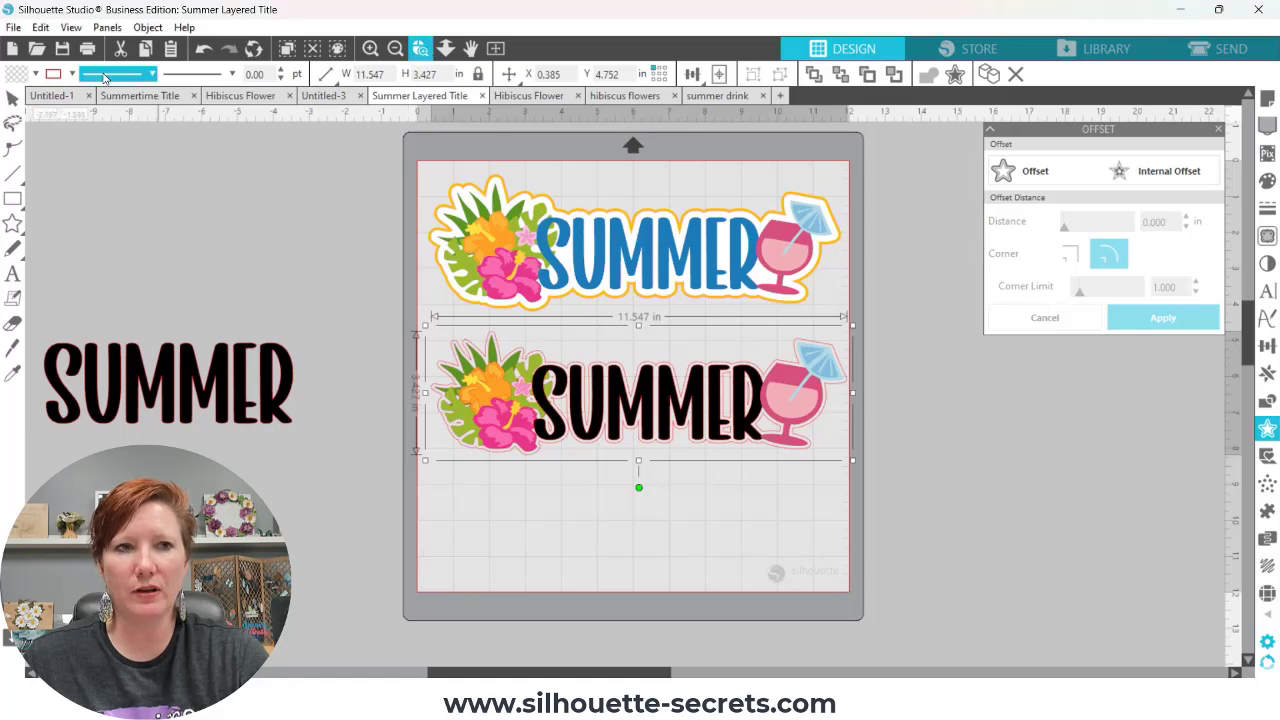
left_click(35, 74)
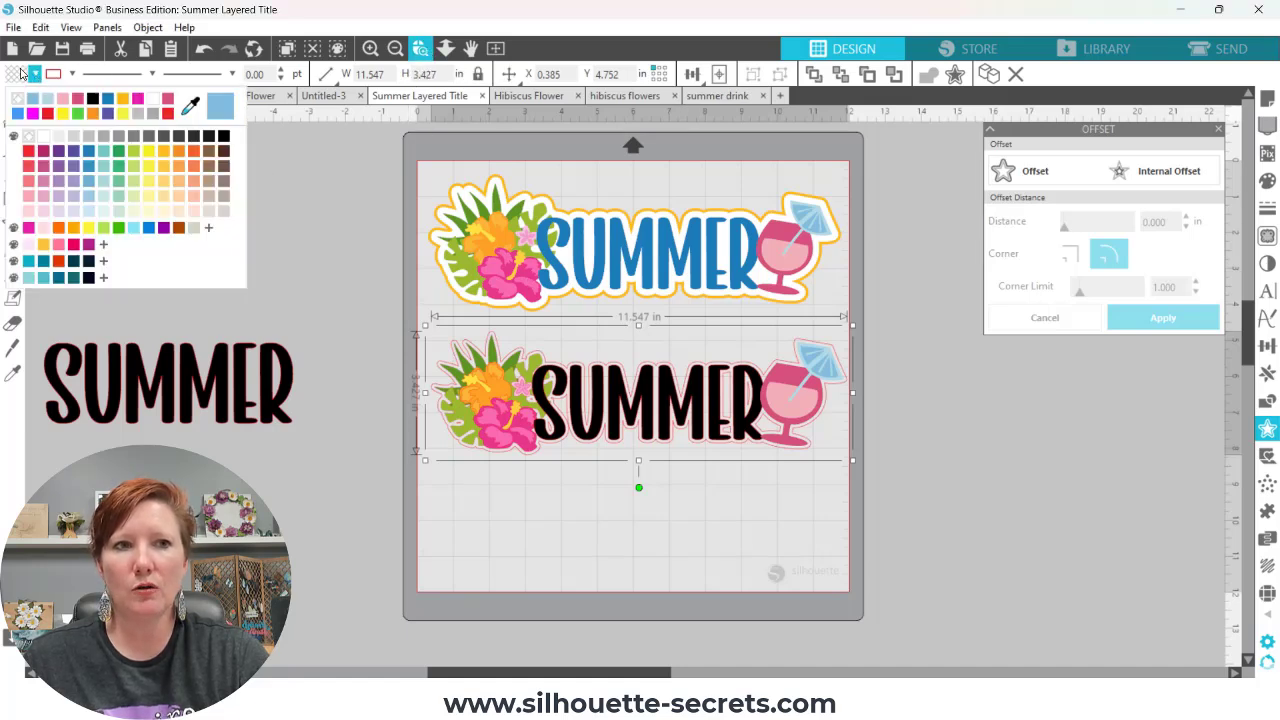
left_click(44, 135)
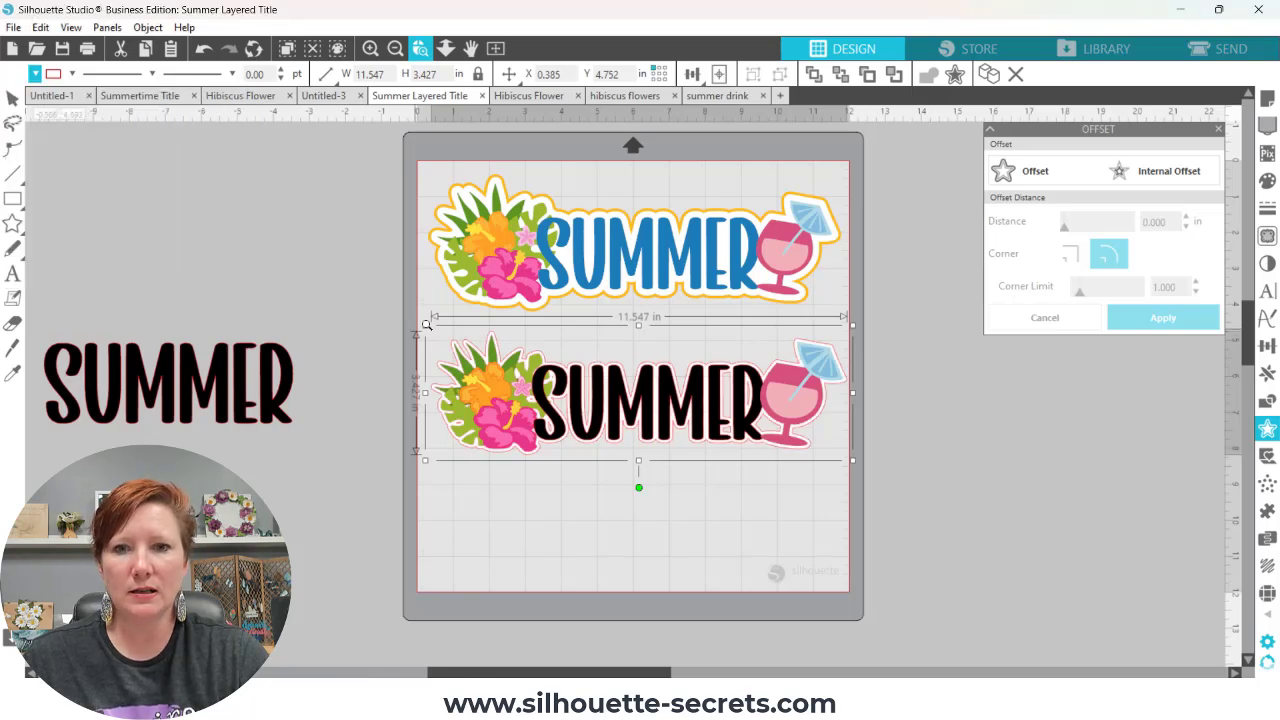
left_click_drag(443, 338, 870, 466)
left_click_drag(880, 544, 743, 517)
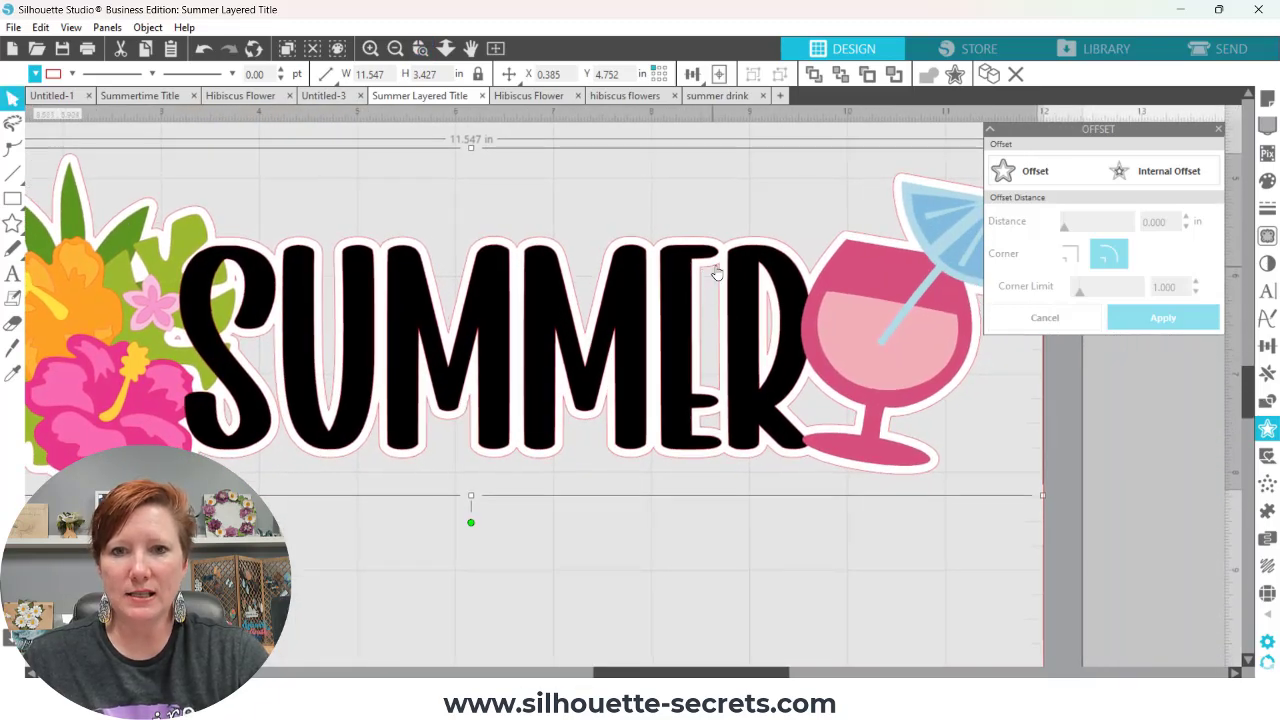
key("i")
key("Escape")
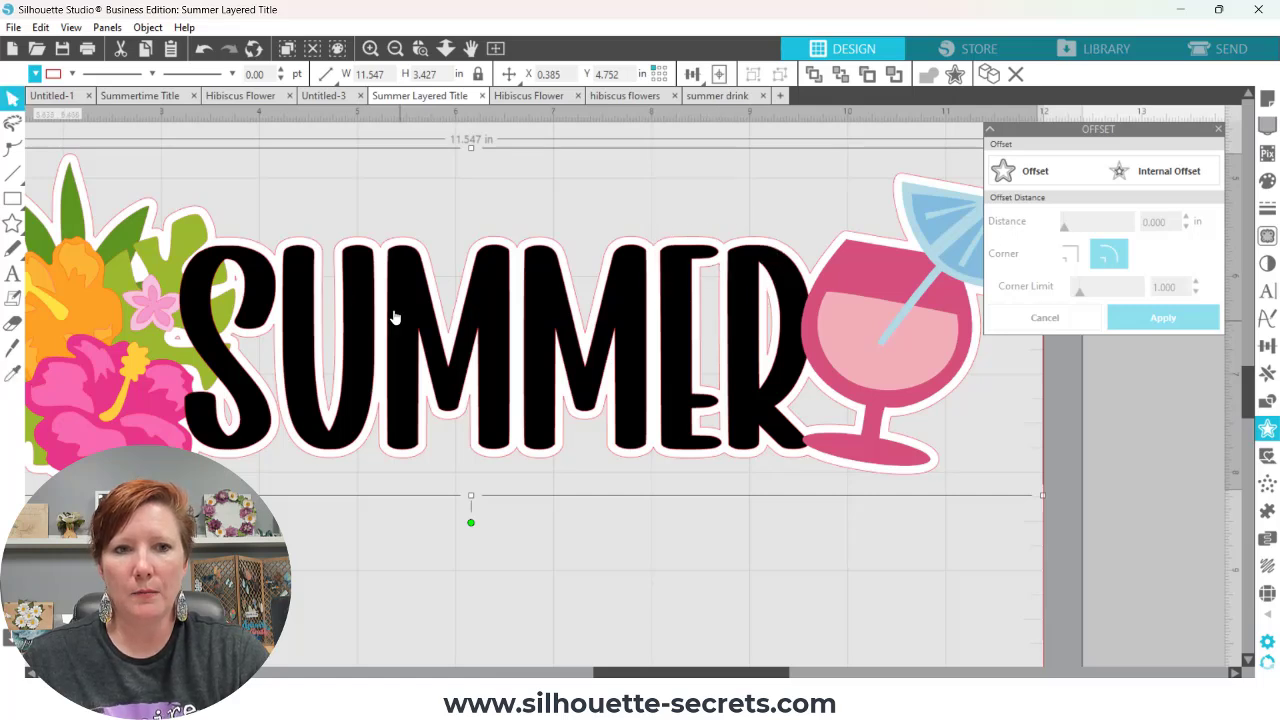
- Release the white offset's compound path and delete its small inner cutouts, keeping the openings in the E and beside the drink
key("i")
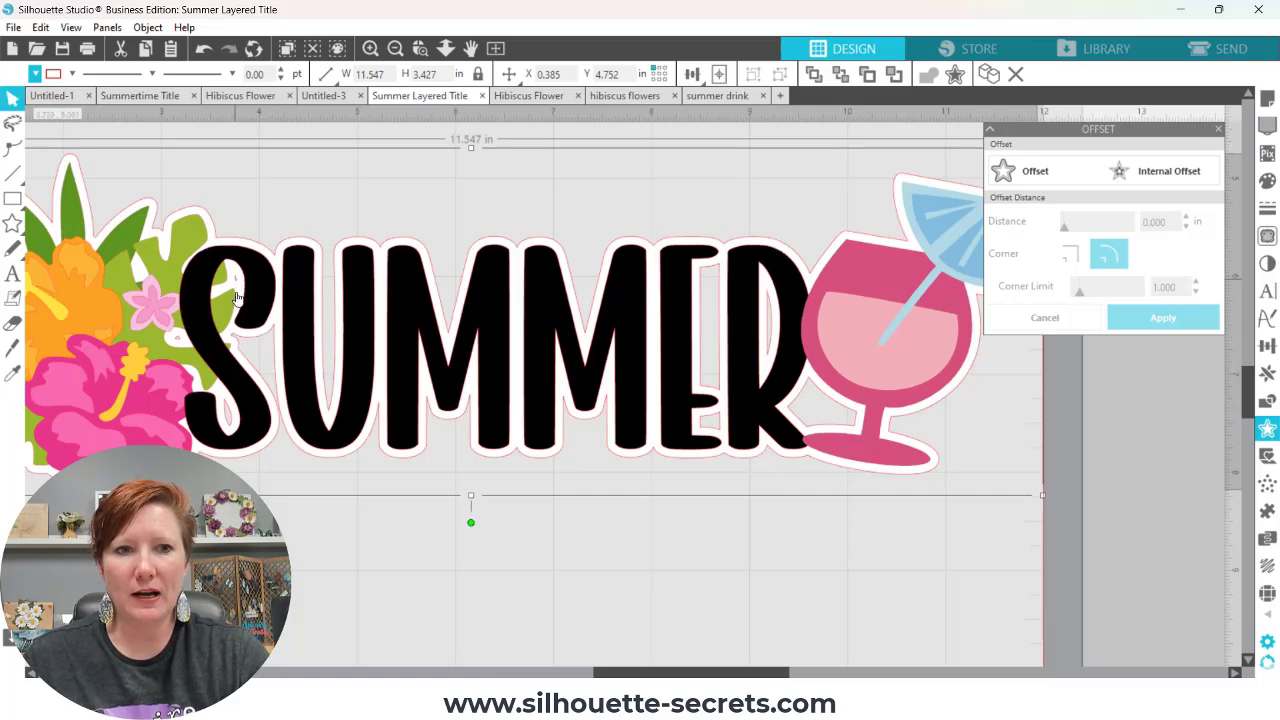
key("Escape")
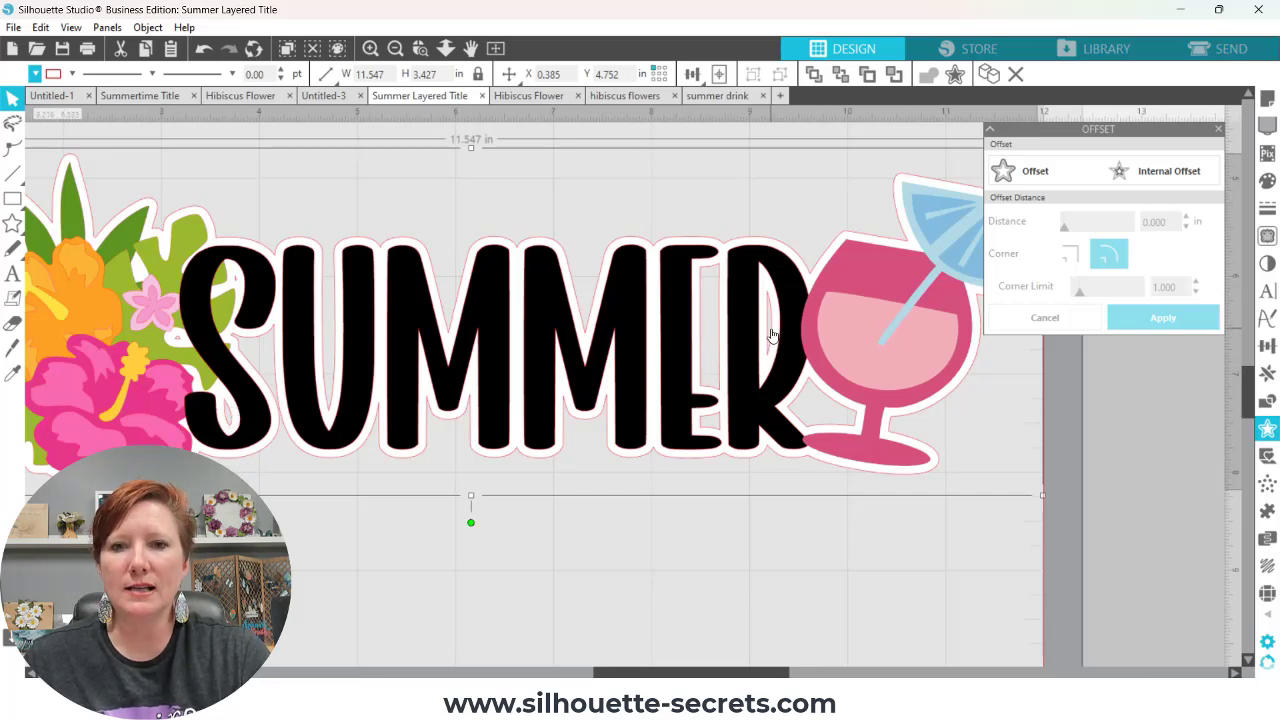
right_click(745, 460)
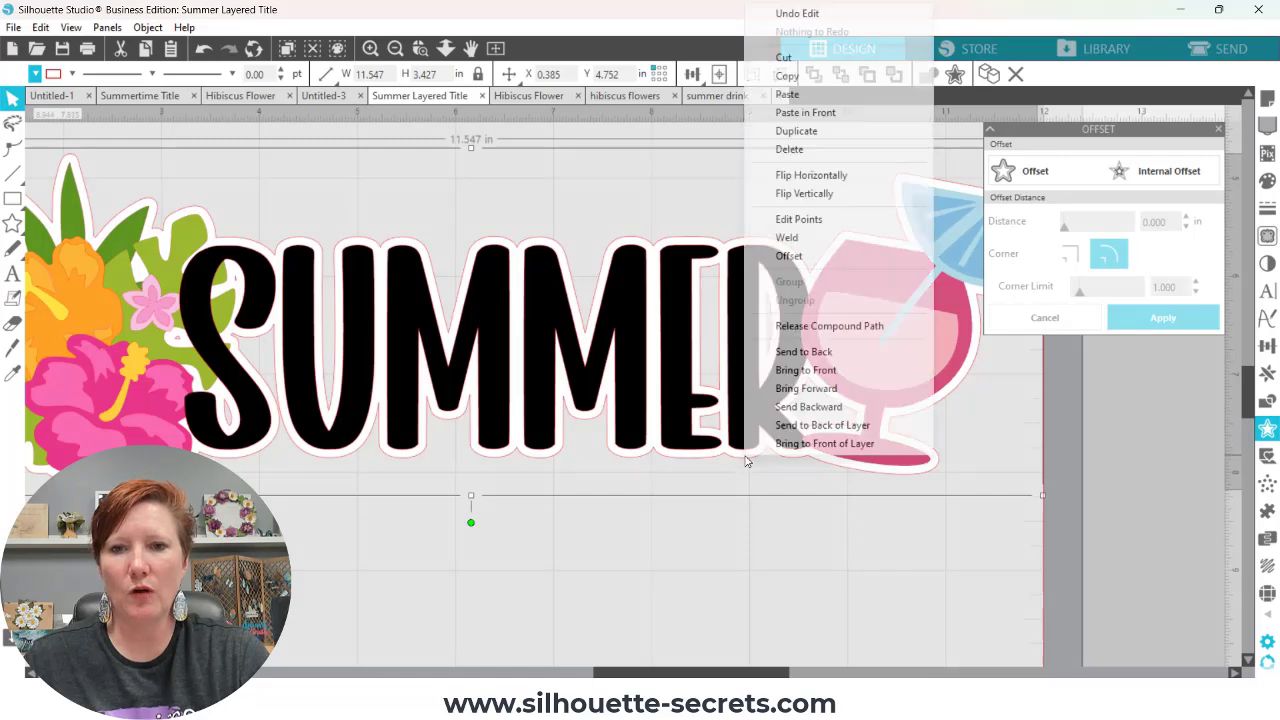
left_click(785, 330)
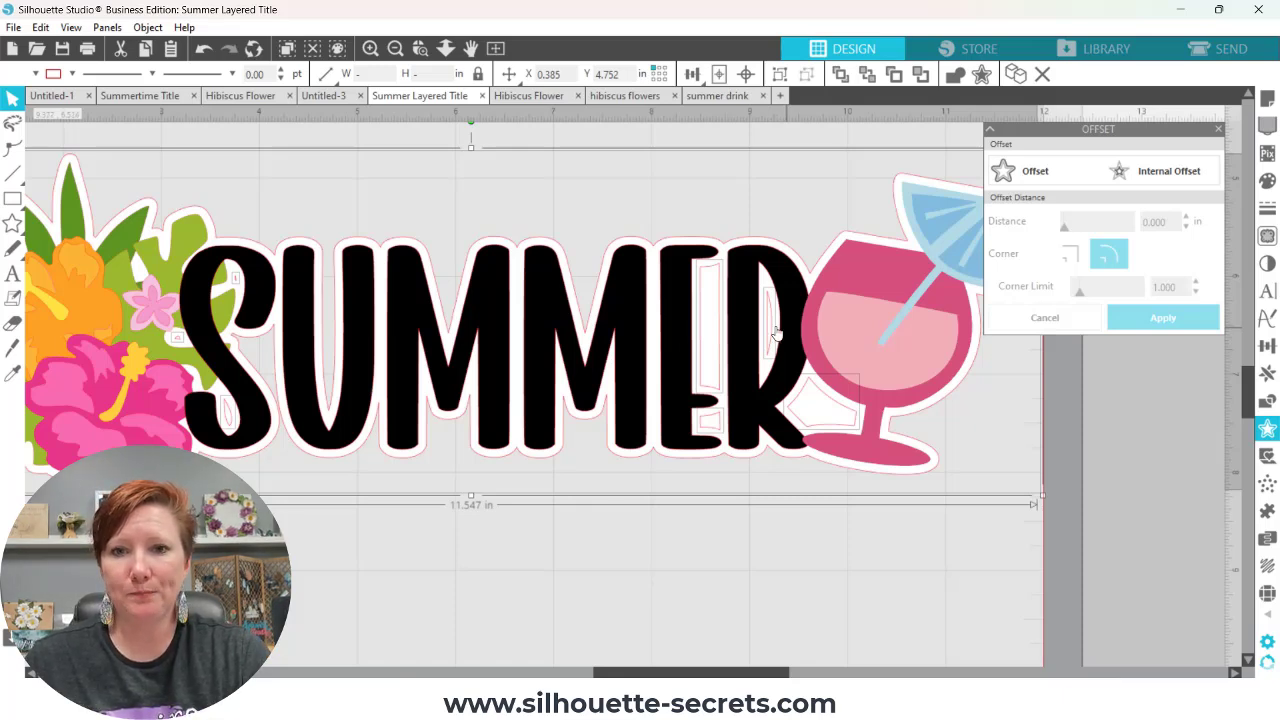
left_click(760, 458)
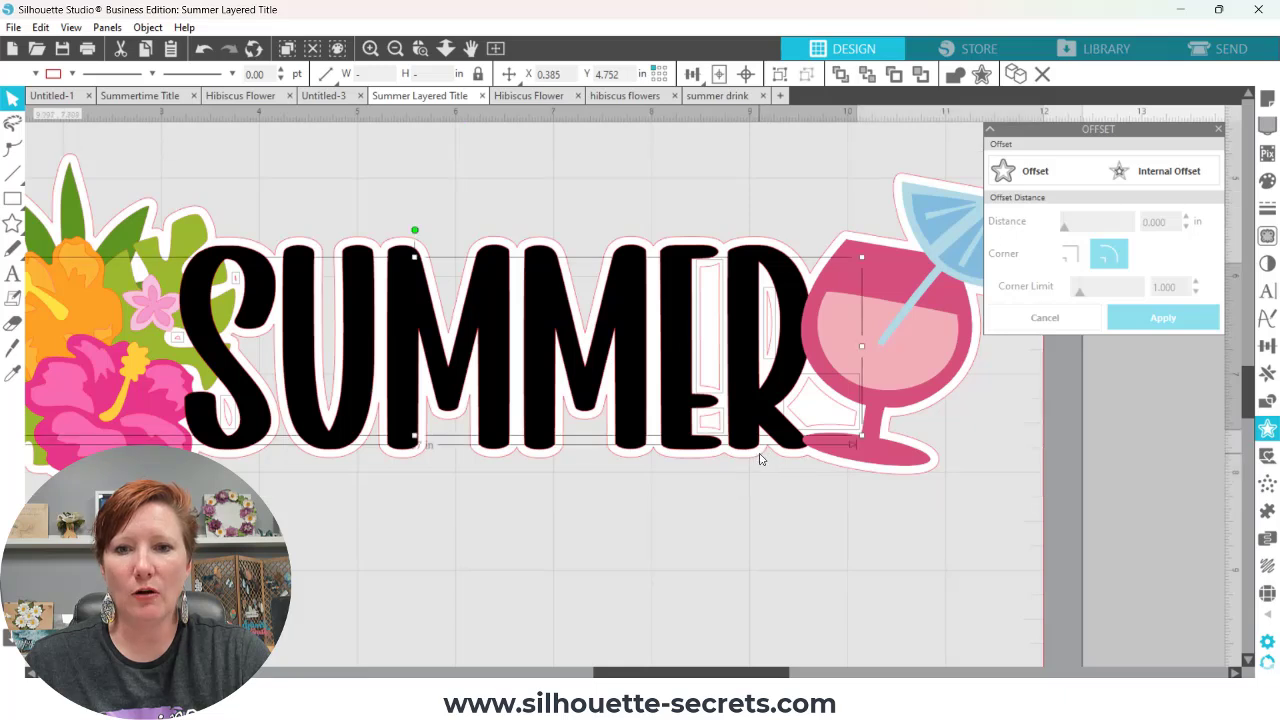
left_click(708, 418)
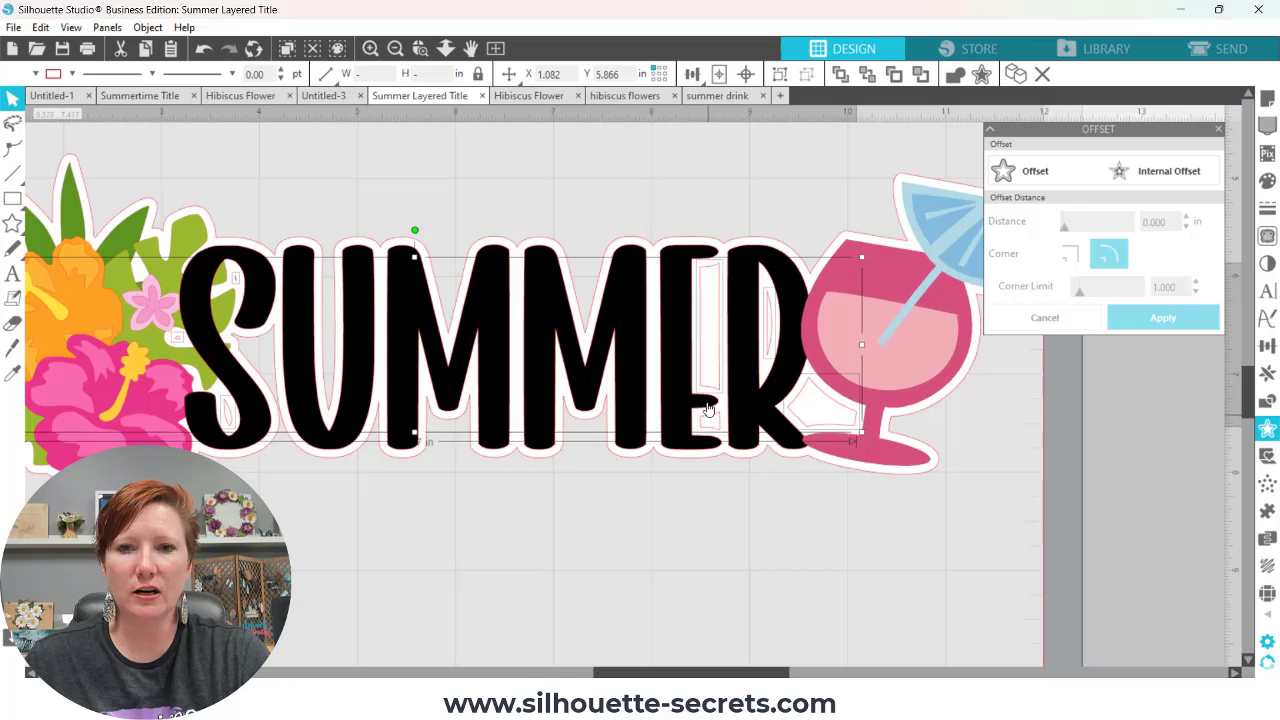
left_click(712, 392)
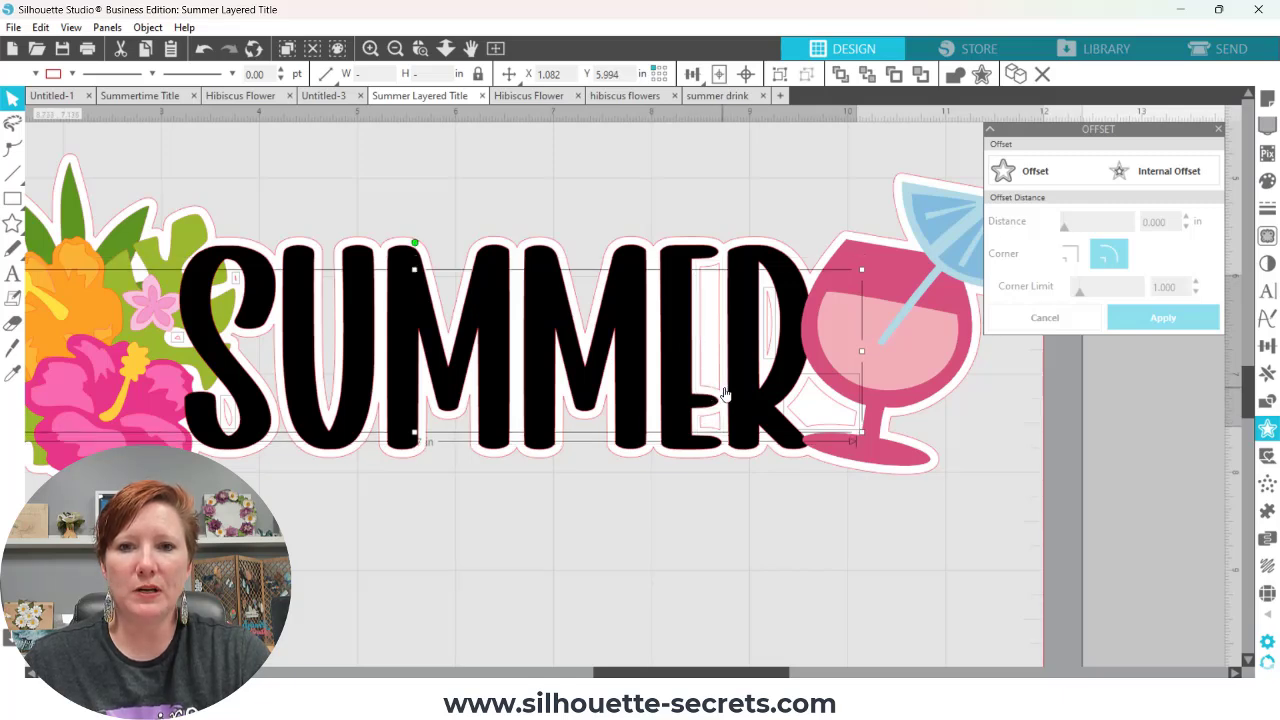
left_click(799, 424)
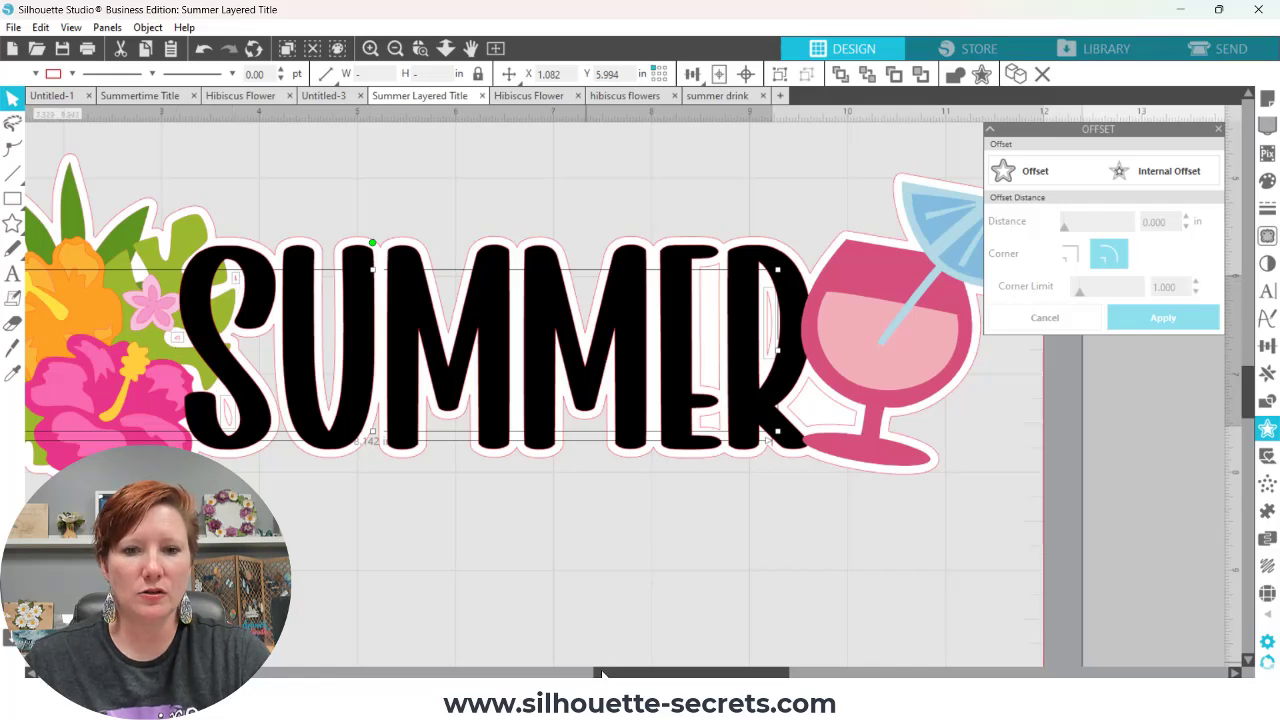
left_click_drag(603, 676, 567, 670)
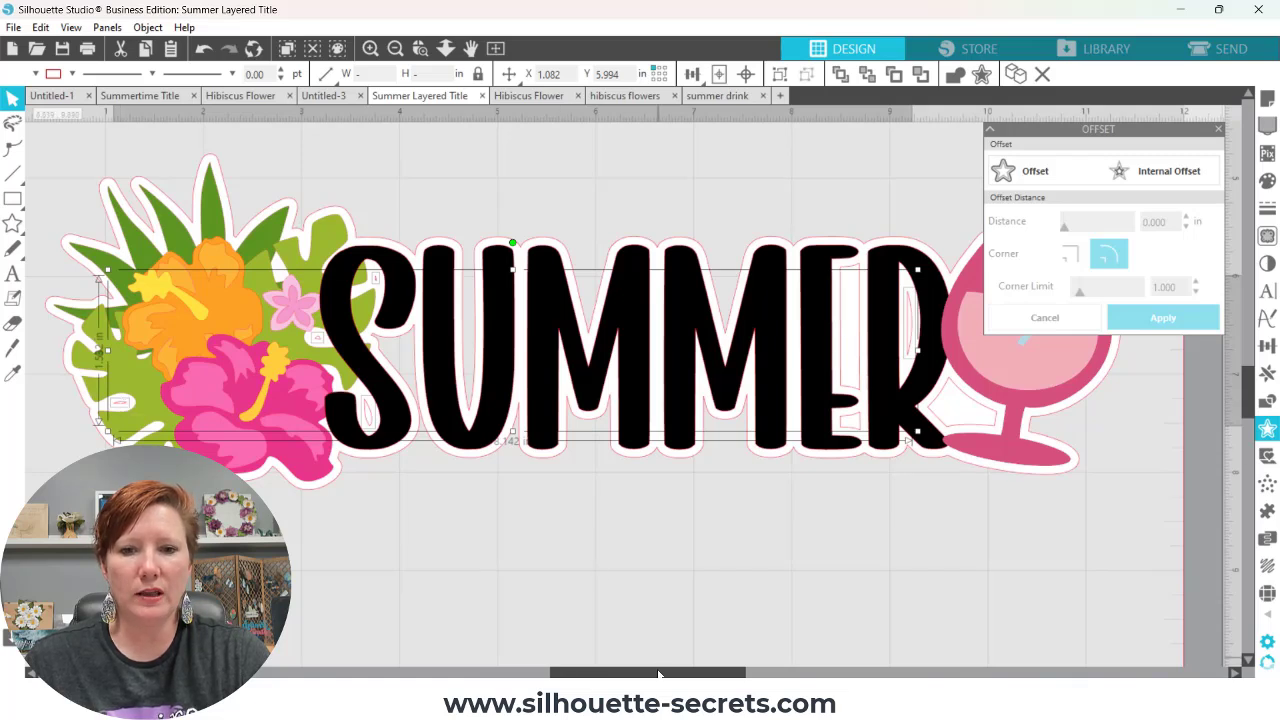
left_click_drag(658, 675, 676, 677)
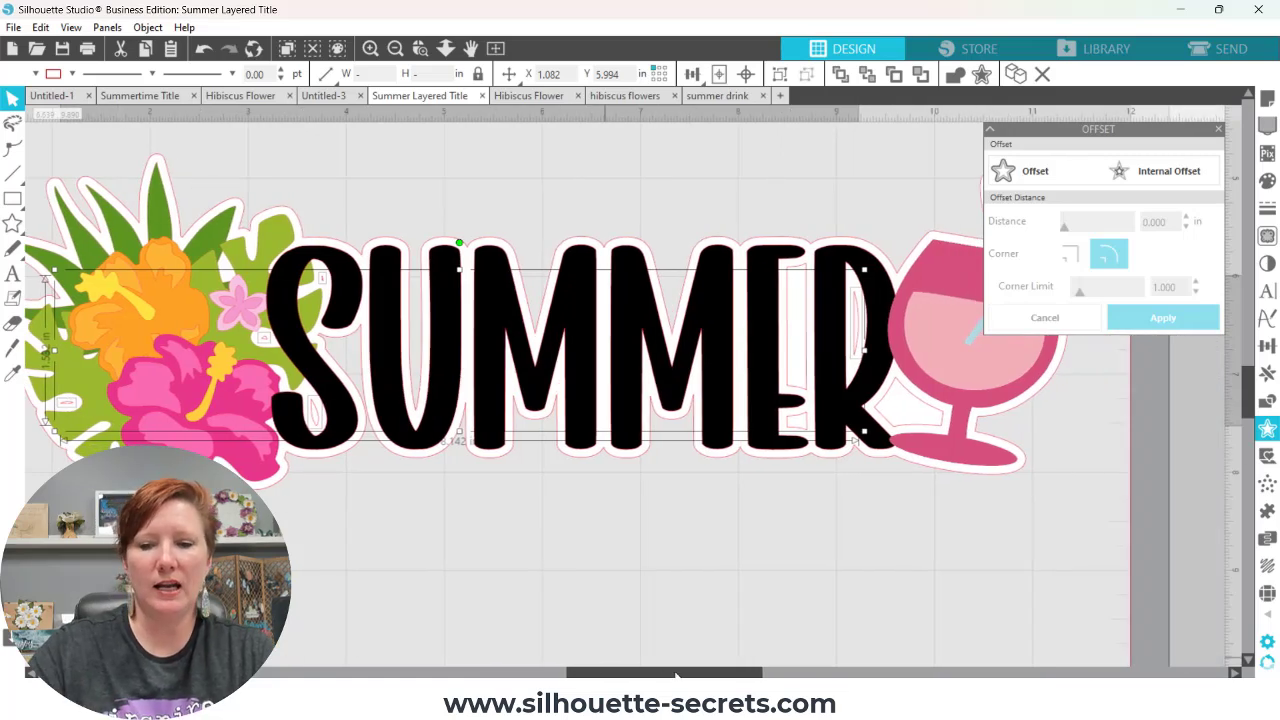
key("Escape")
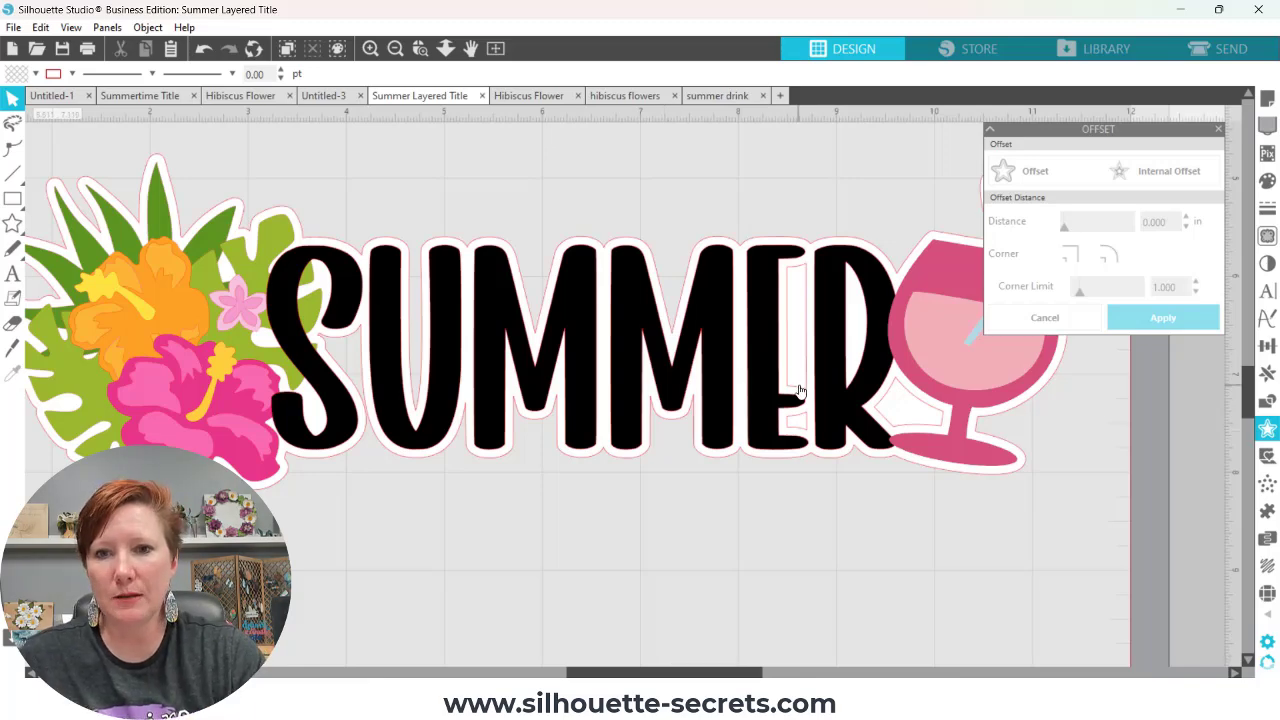
- Recombine the white offset outline and its remaining openings into a compound path
left_click(395, 48)
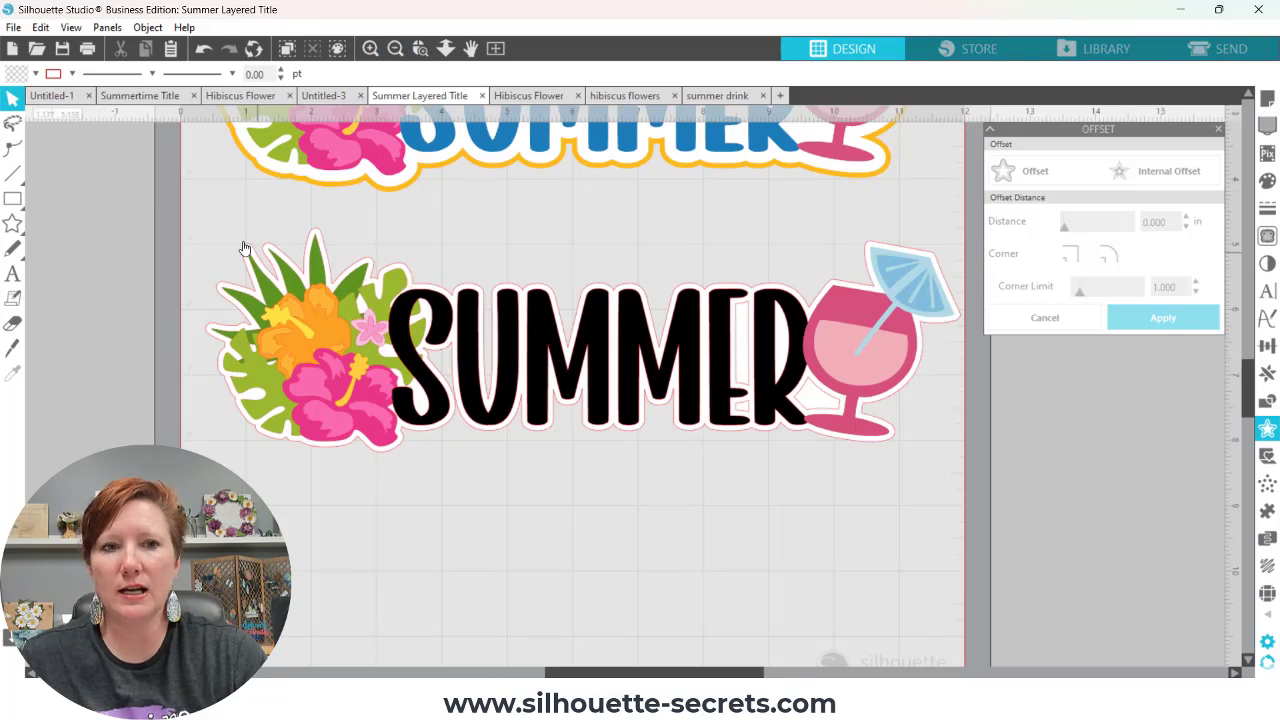
left_click_drag(193, 221, 500, 325)
left_click_drag(797, 397, 1009, 503)
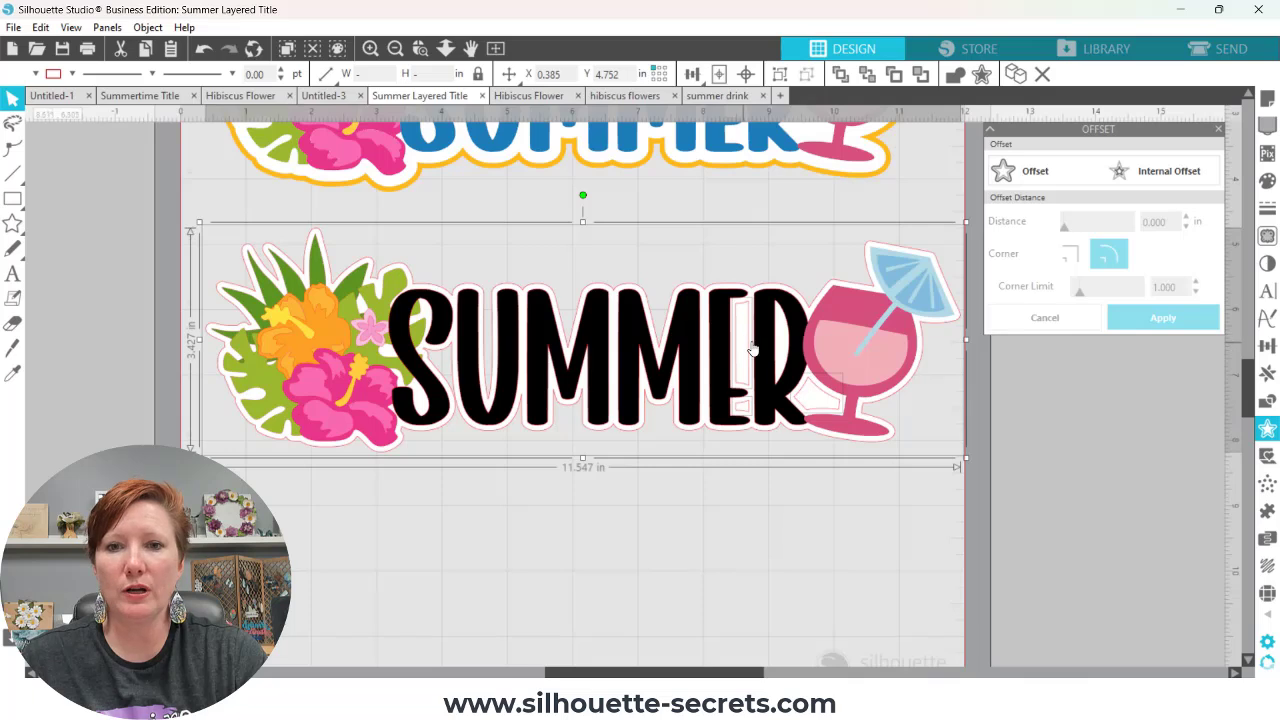
right_click(781, 341)
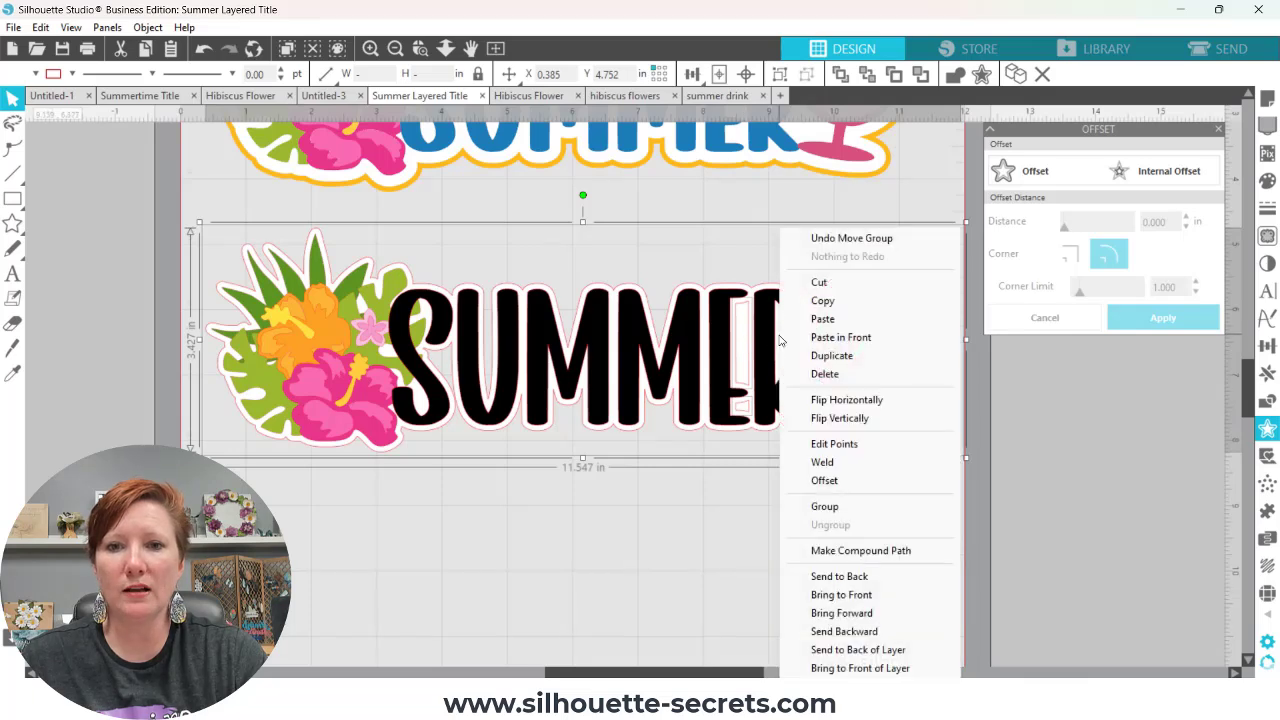
left_click(843, 551)
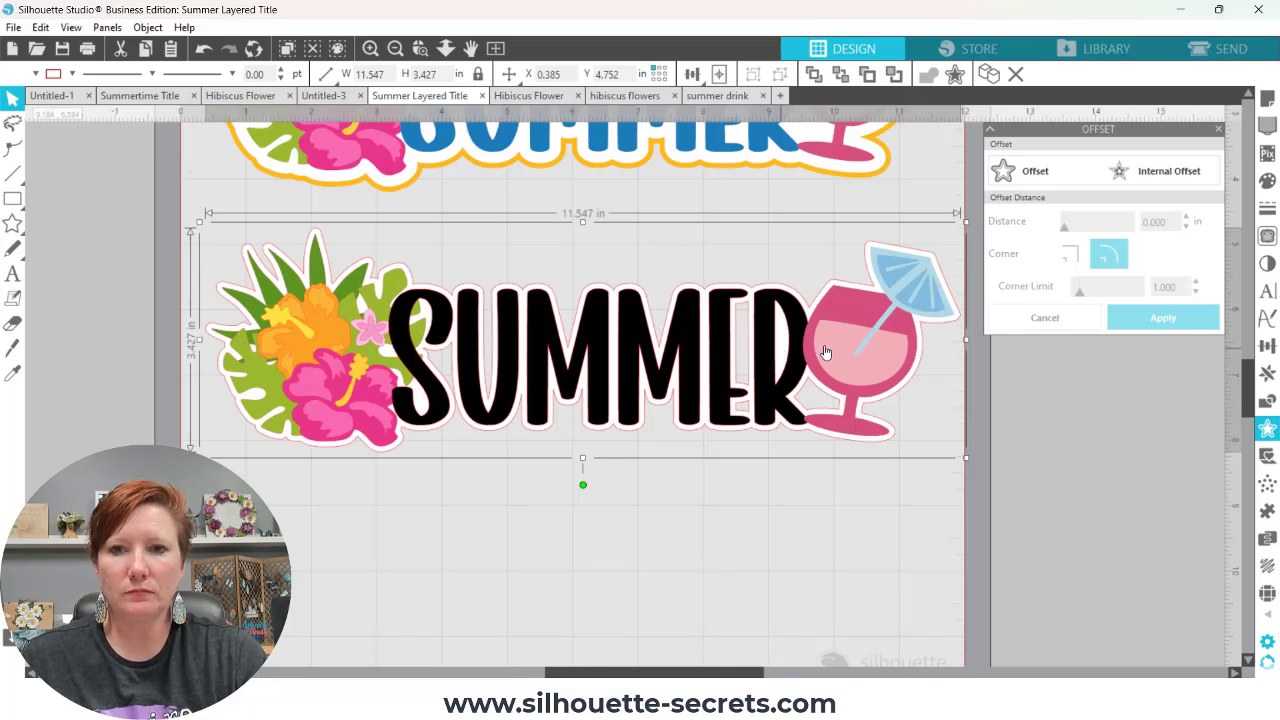
- Create a 0.085 in rounded-corner offset around the white layer, release its compound path and delete its inner cutouts
left_click(1029, 173)
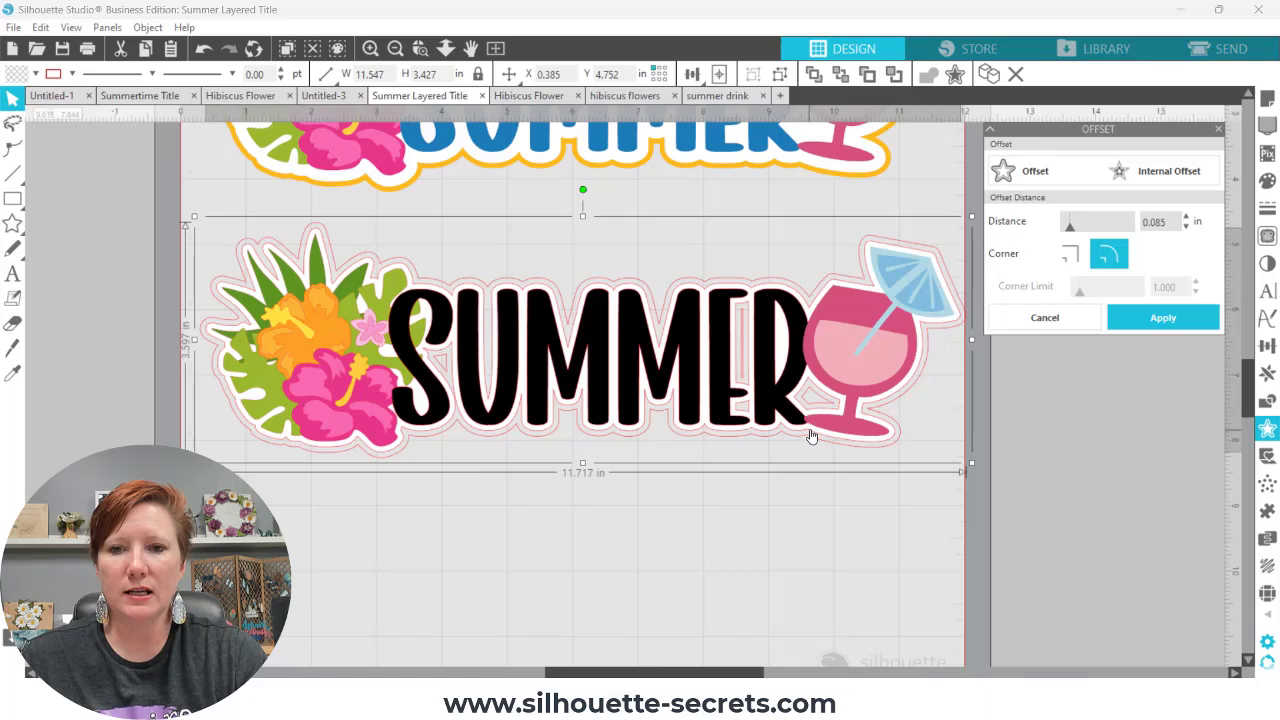
left_click(1136, 319)
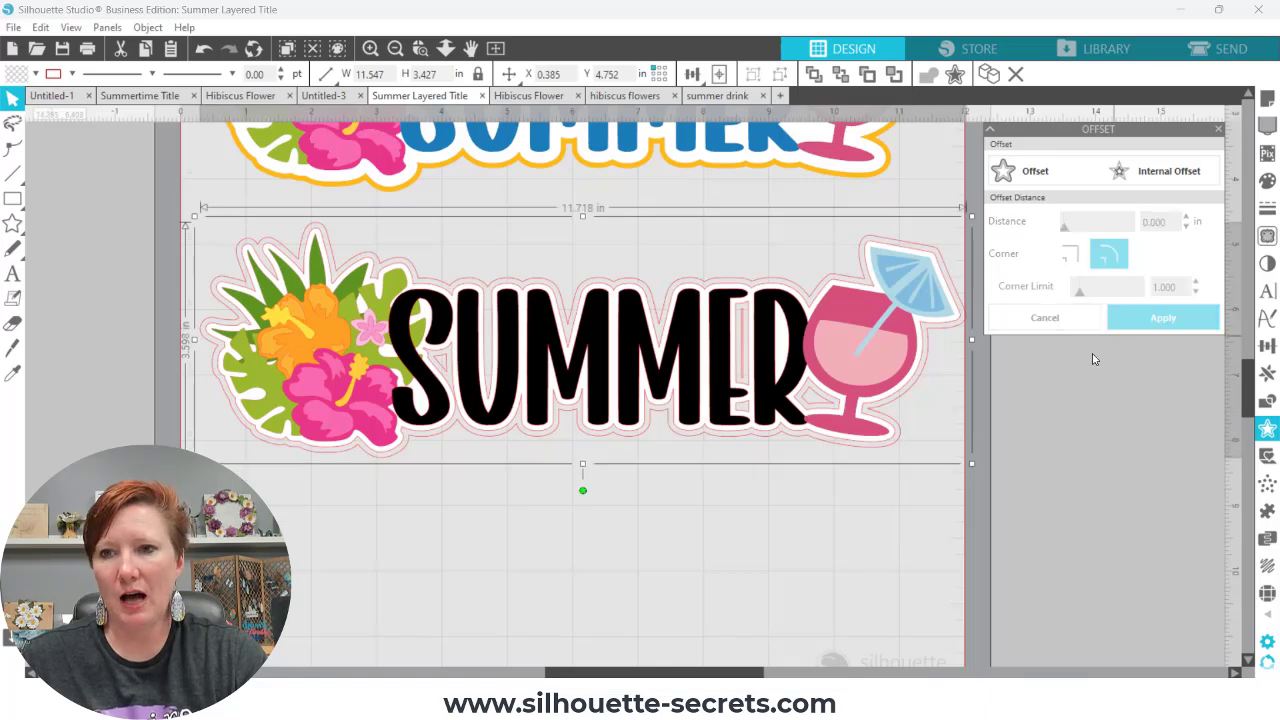
right_click(801, 444)
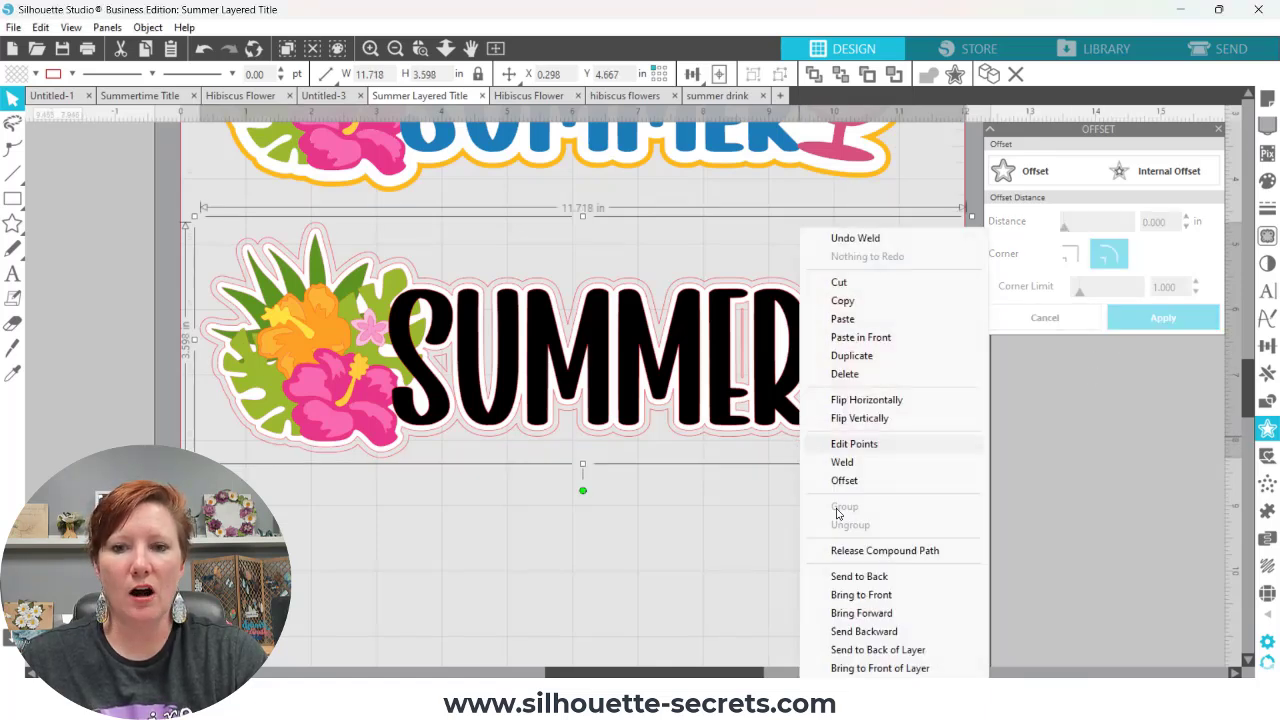
left_click(862, 551)
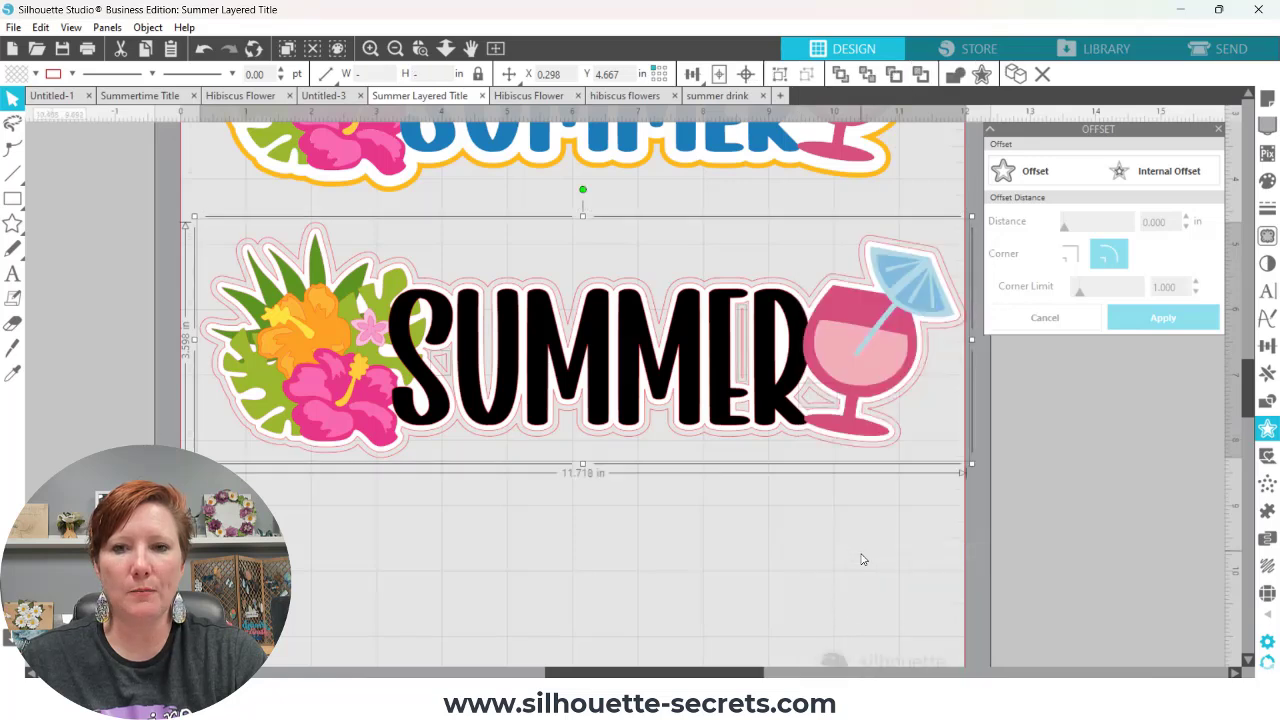
left_click(797, 443)
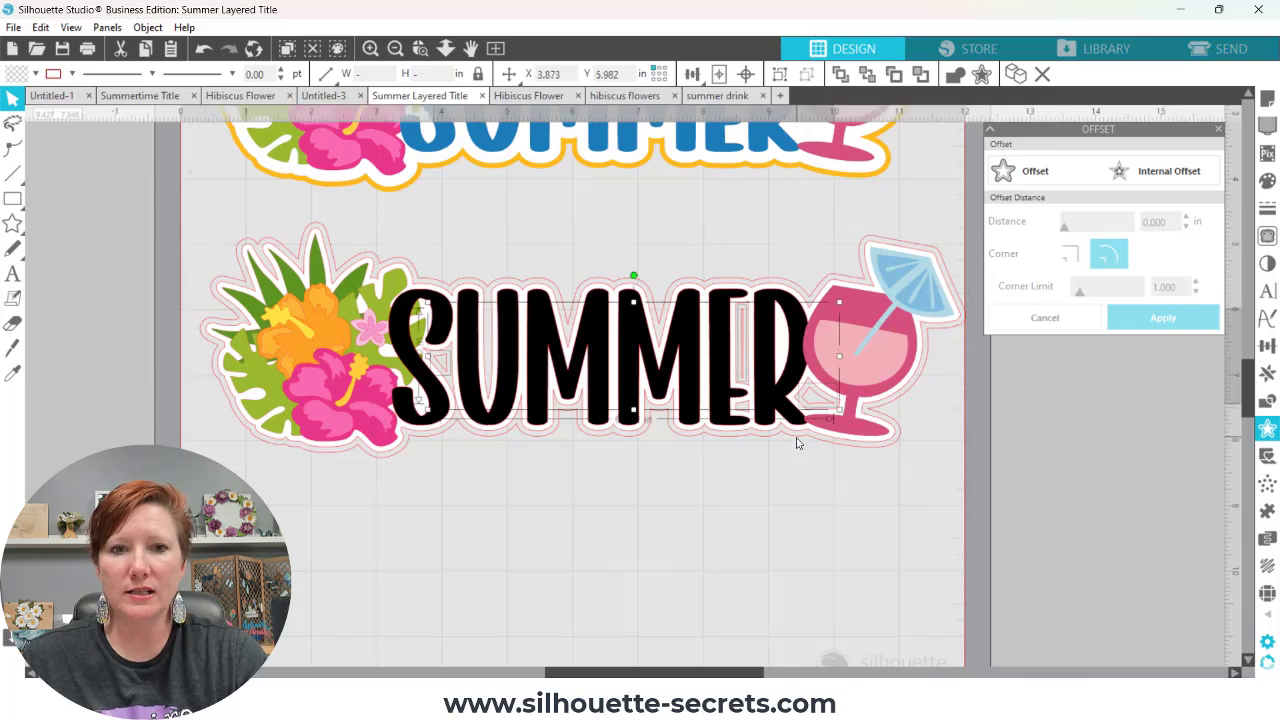
left_click(723, 523)
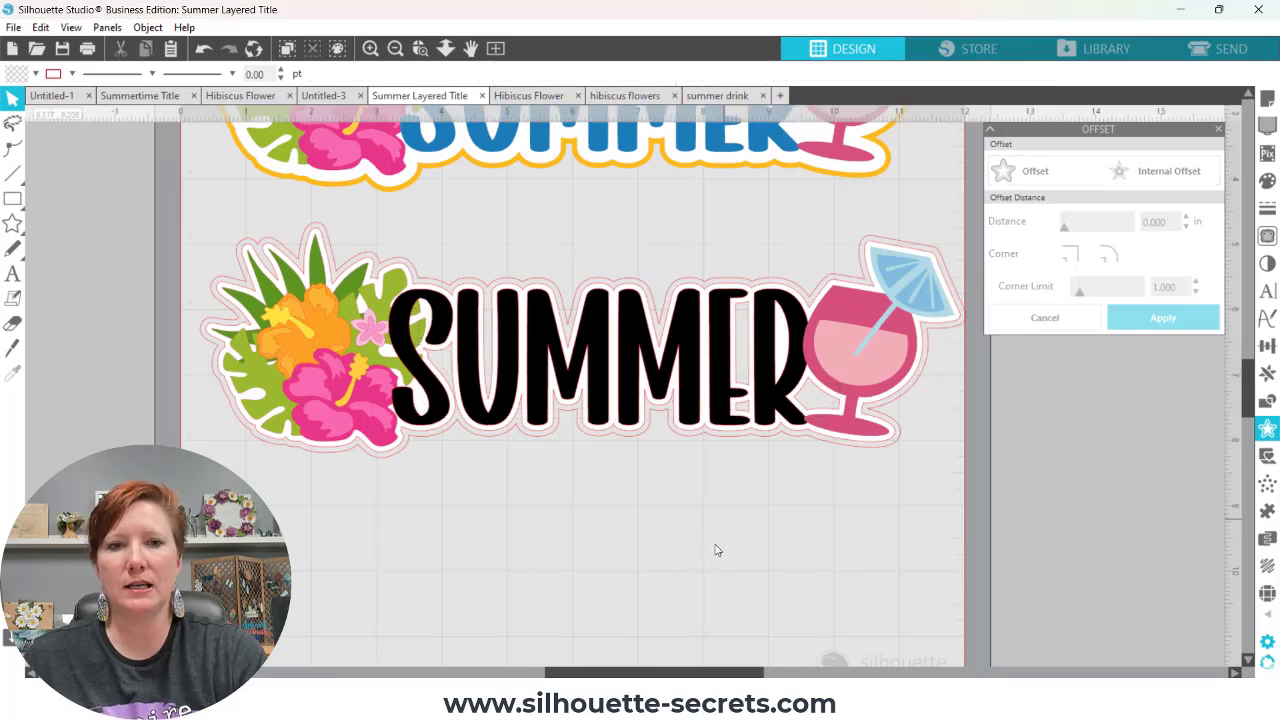
- Fill the outermost offset of the lower SUMMER title with yellow-orange
left_click(767, 445)
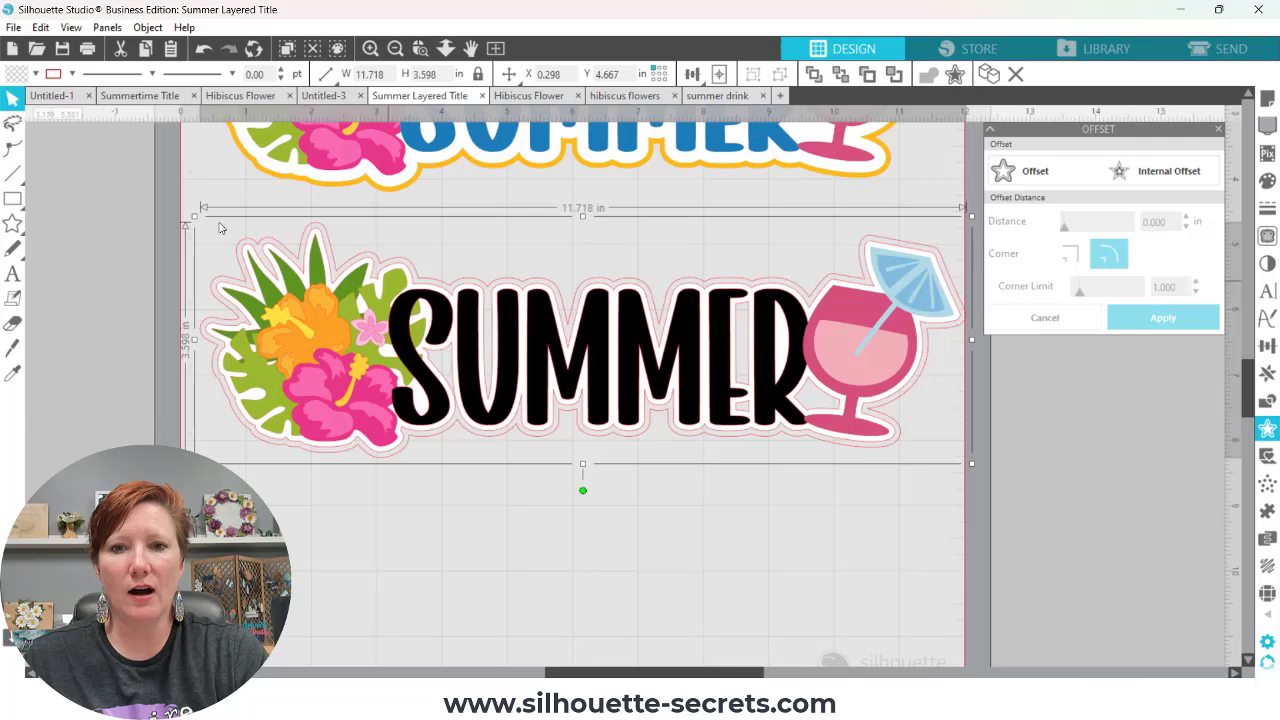
left_click(35, 74)
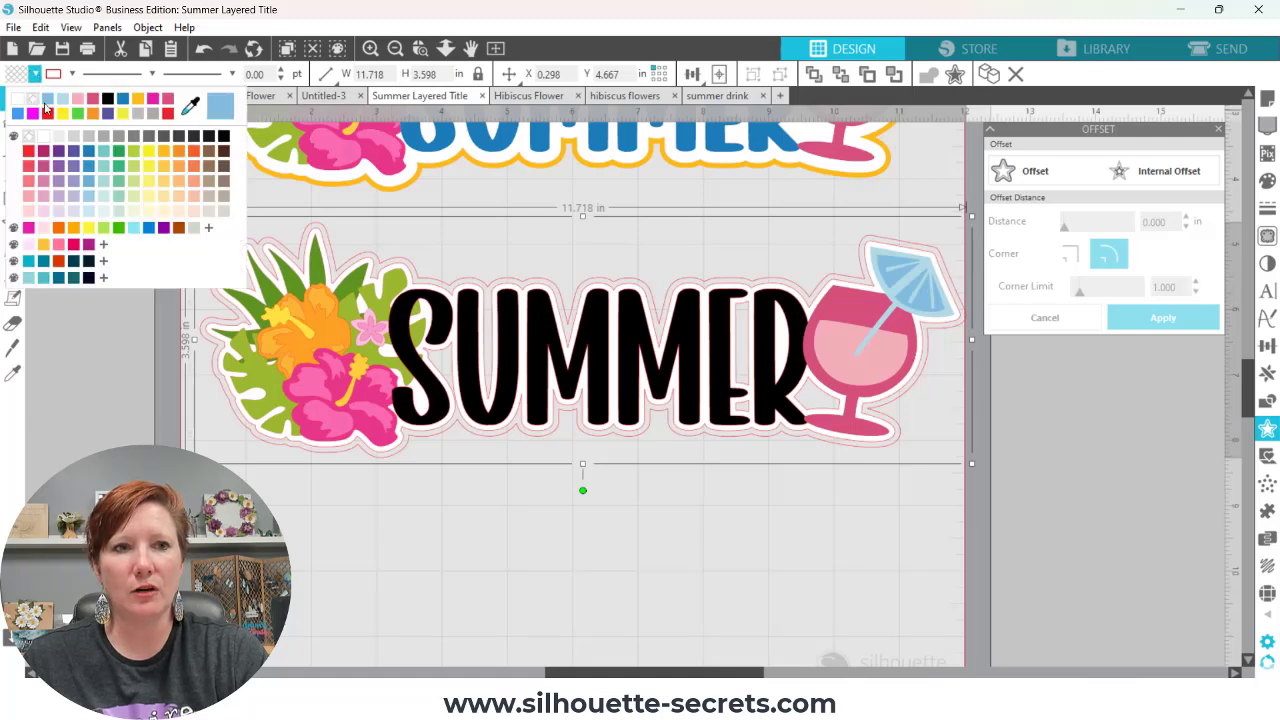
left_click(168, 162)
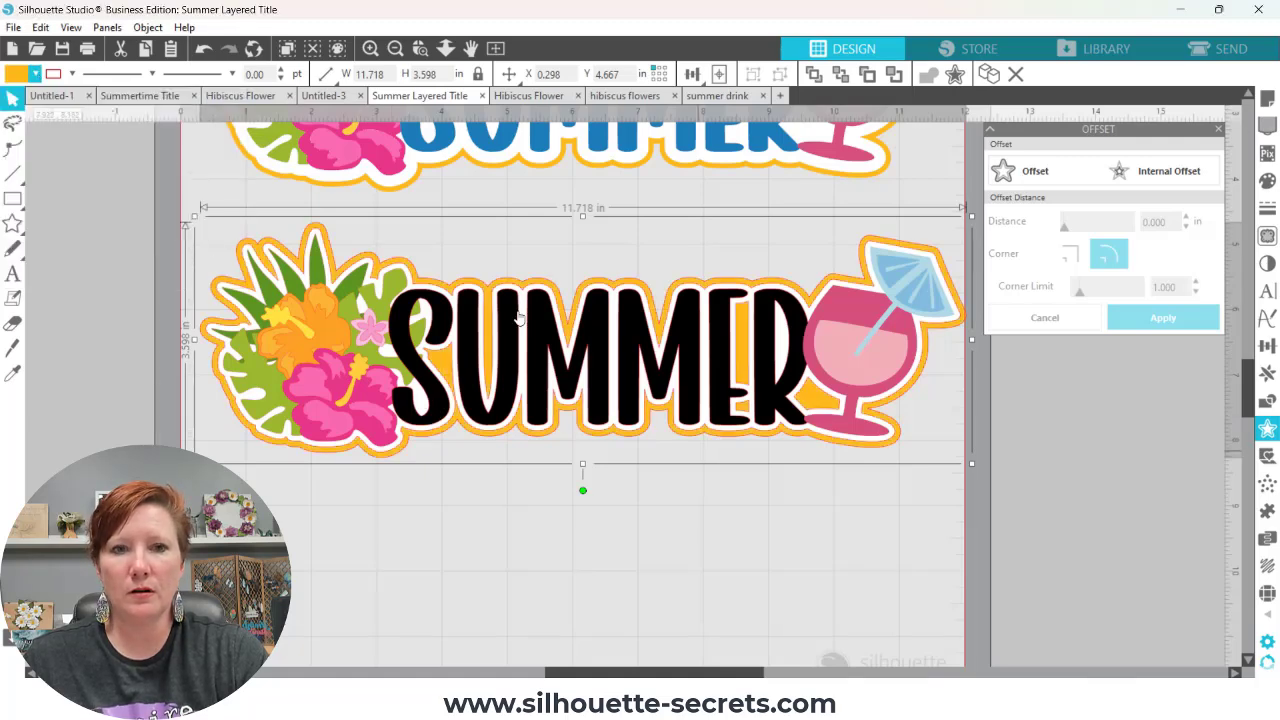
- Fill the black SUMMER lettering of the lower title with the blue used in the upper title
left_click(395, 48)
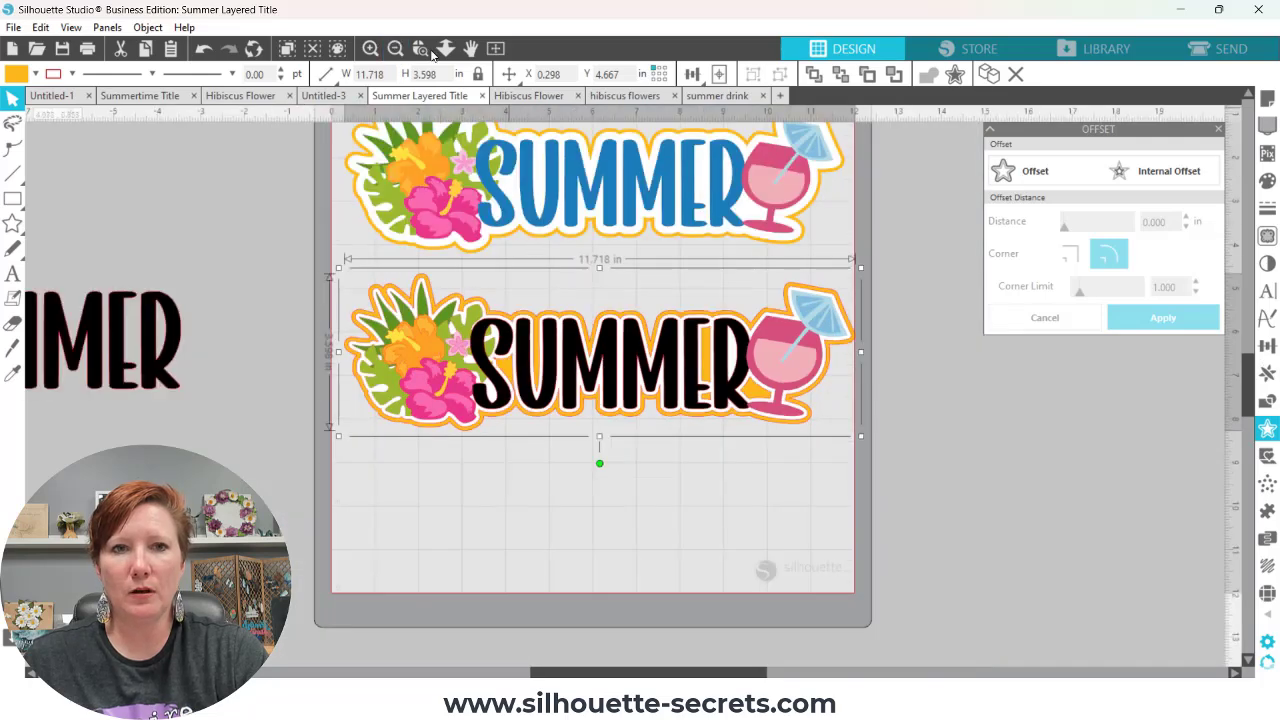
left_click_drag(494, 250, 531, 321)
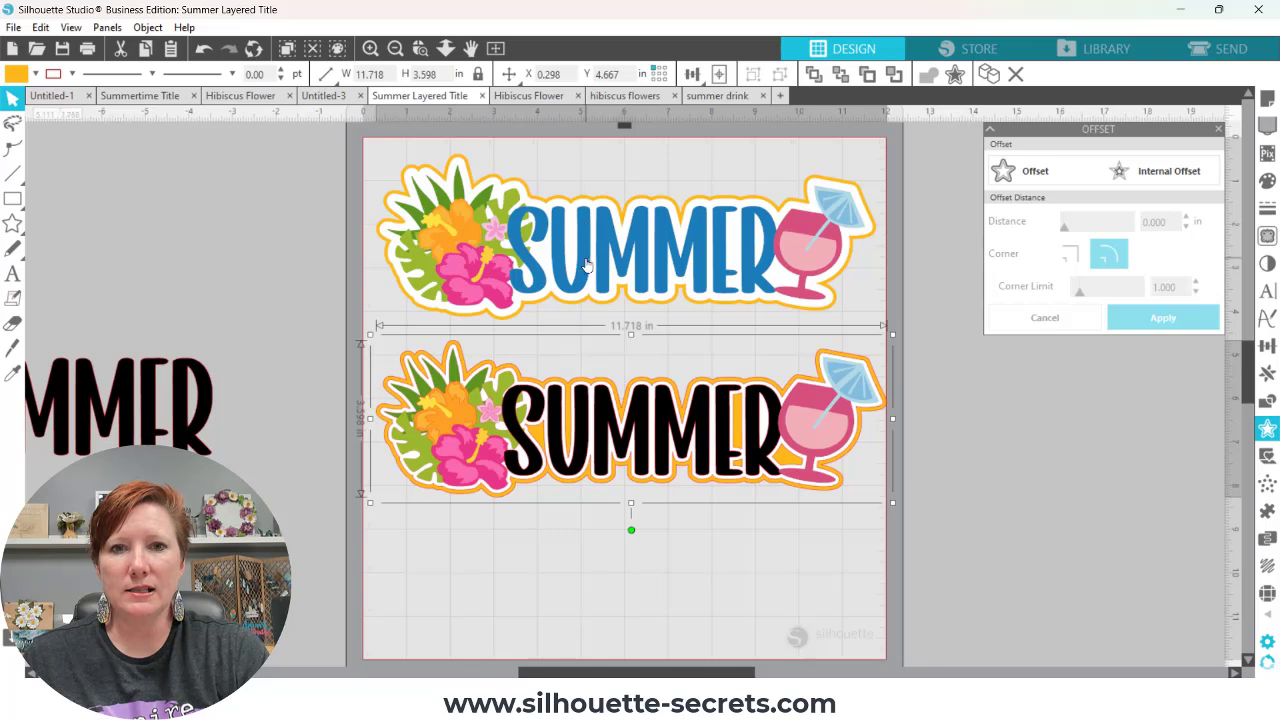
left_click(583, 365)
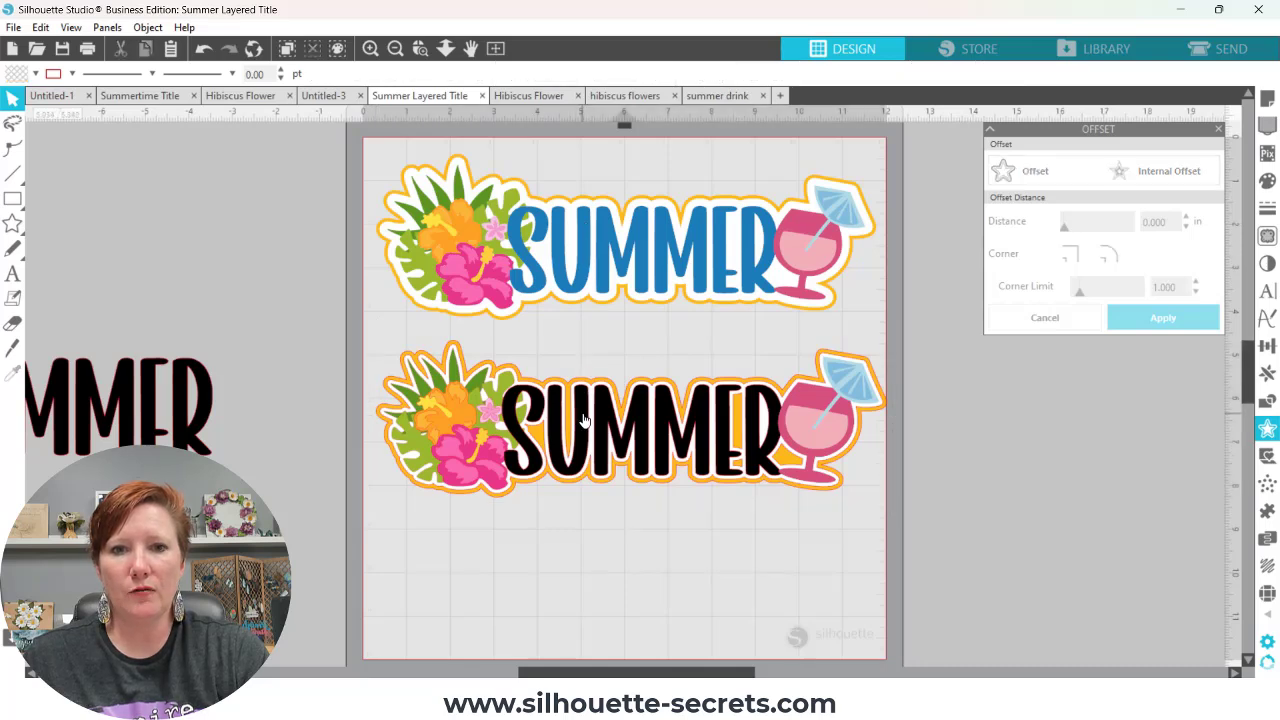
left_click(585, 420)
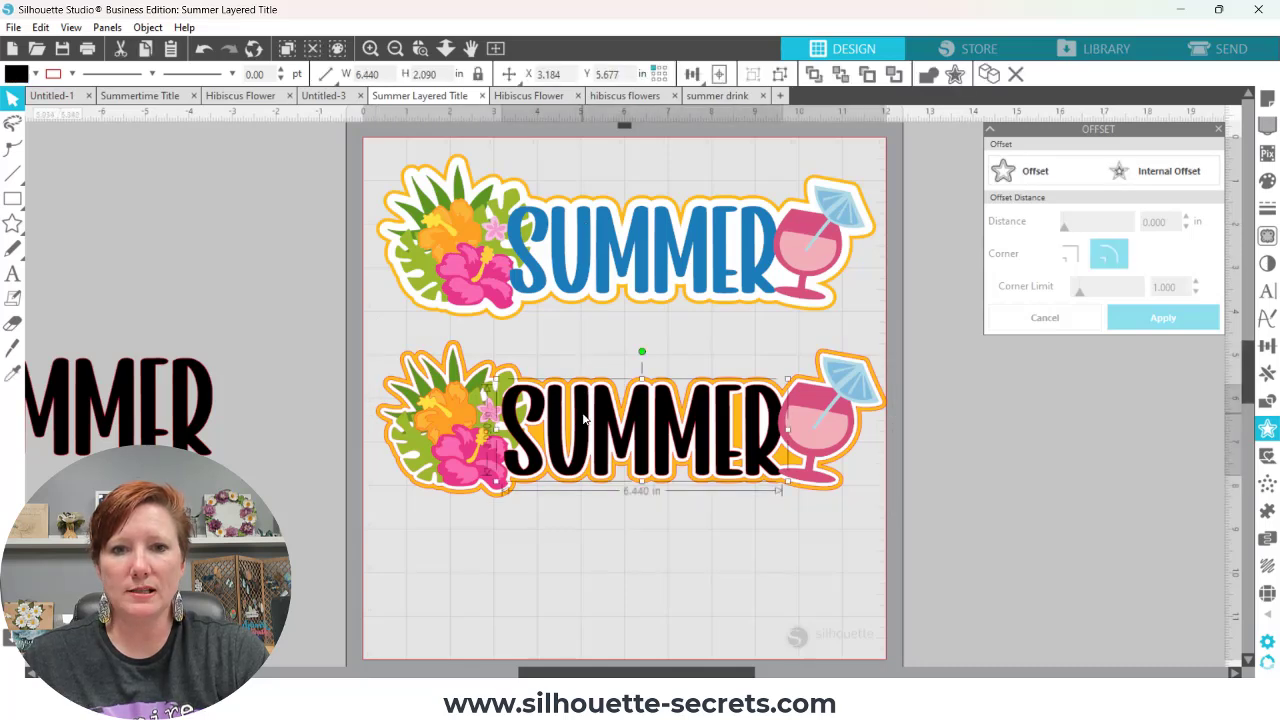
left_click(35, 75)
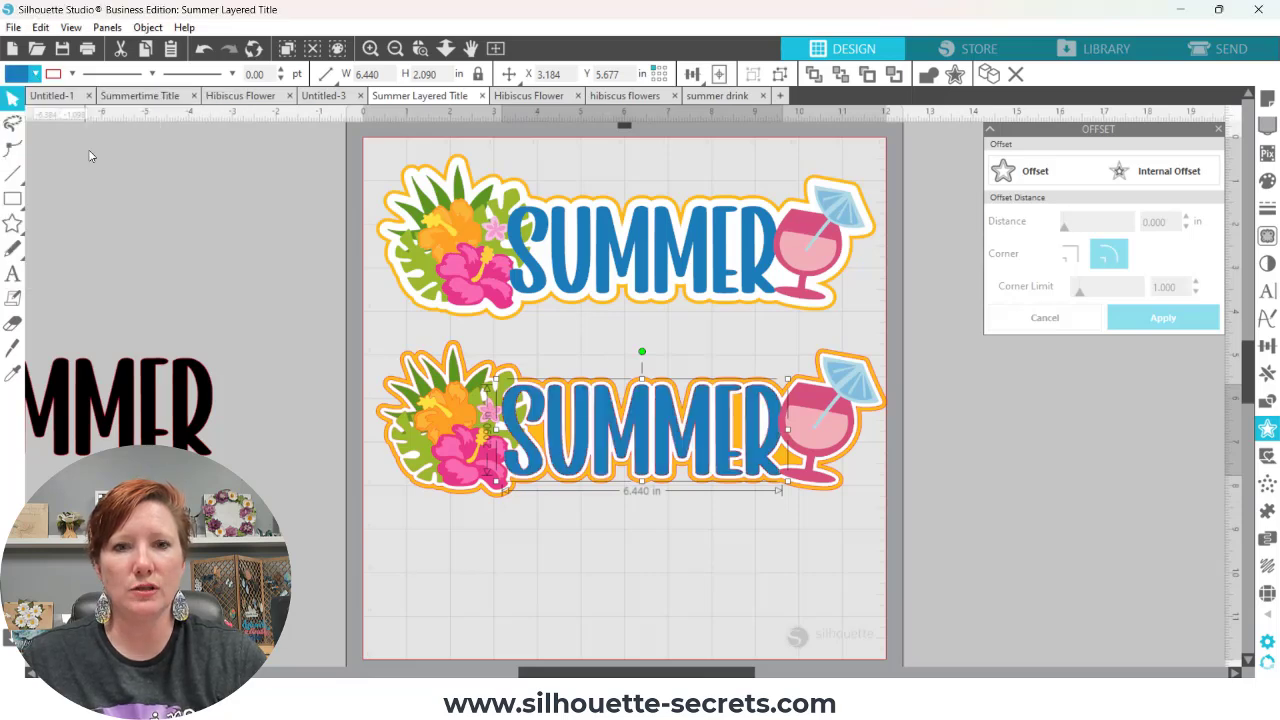
left_click(90, 153)
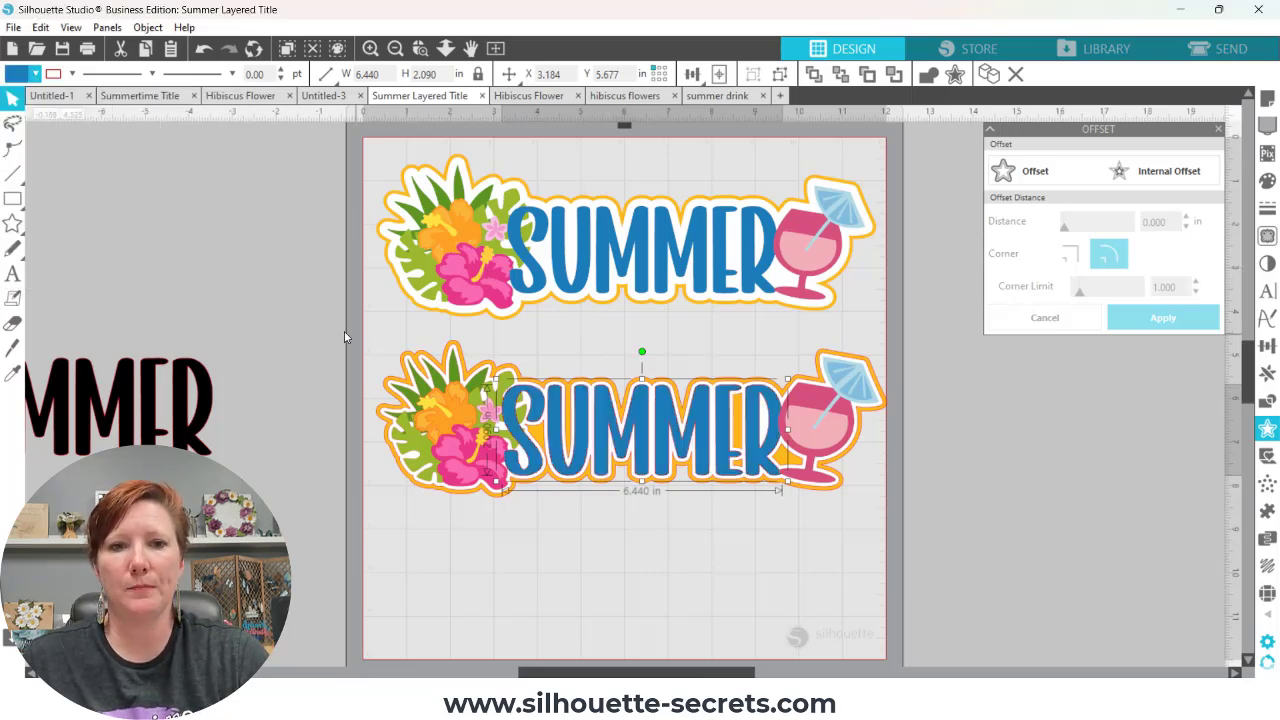
- Make the line colour of the whole lower title transparent to remove the red outlines
left_click_drag(344, 331, 932, 539)
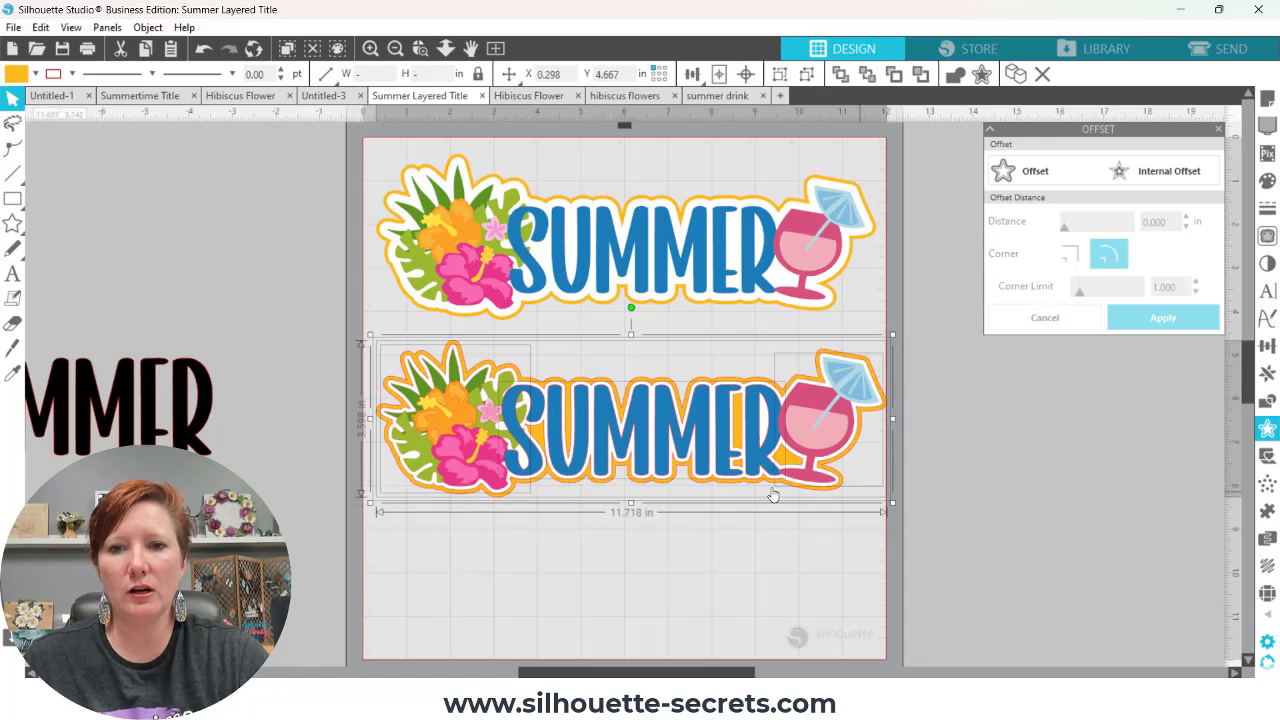
left_click(72, 75)
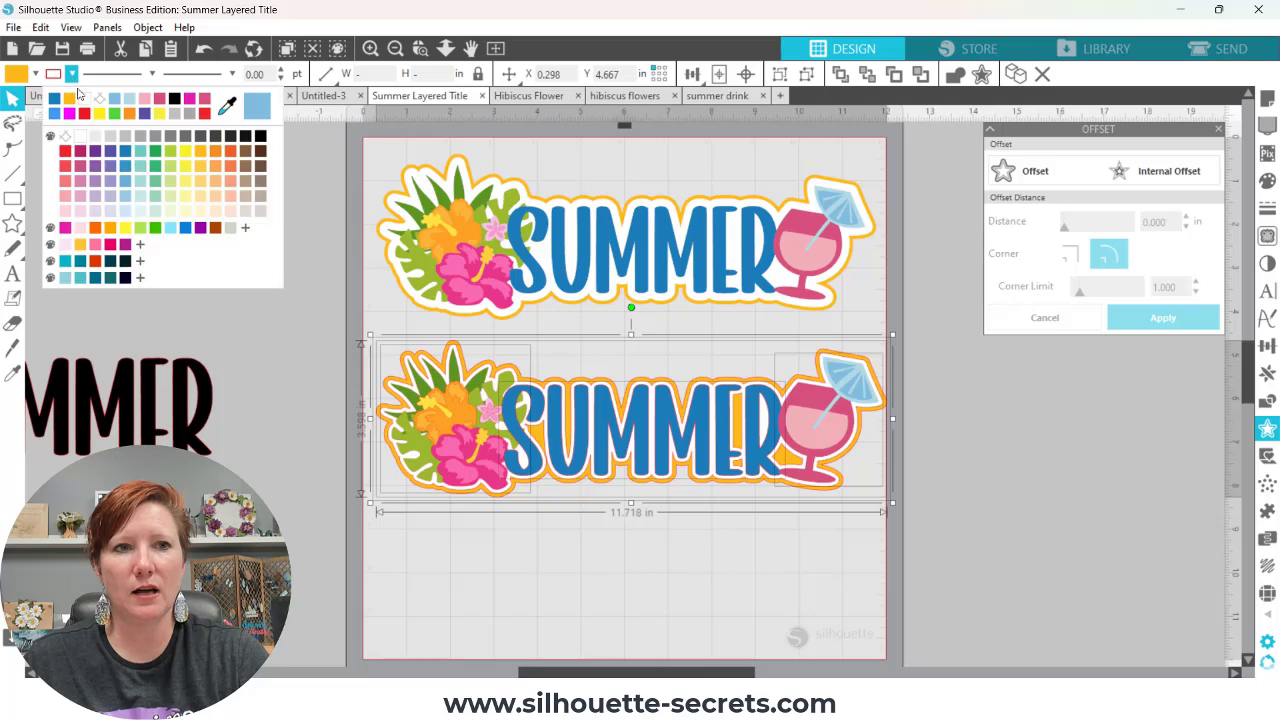
left_click(340, 346)
left_click_drag(364, 334, 826, 543)
left_click(823, 534)
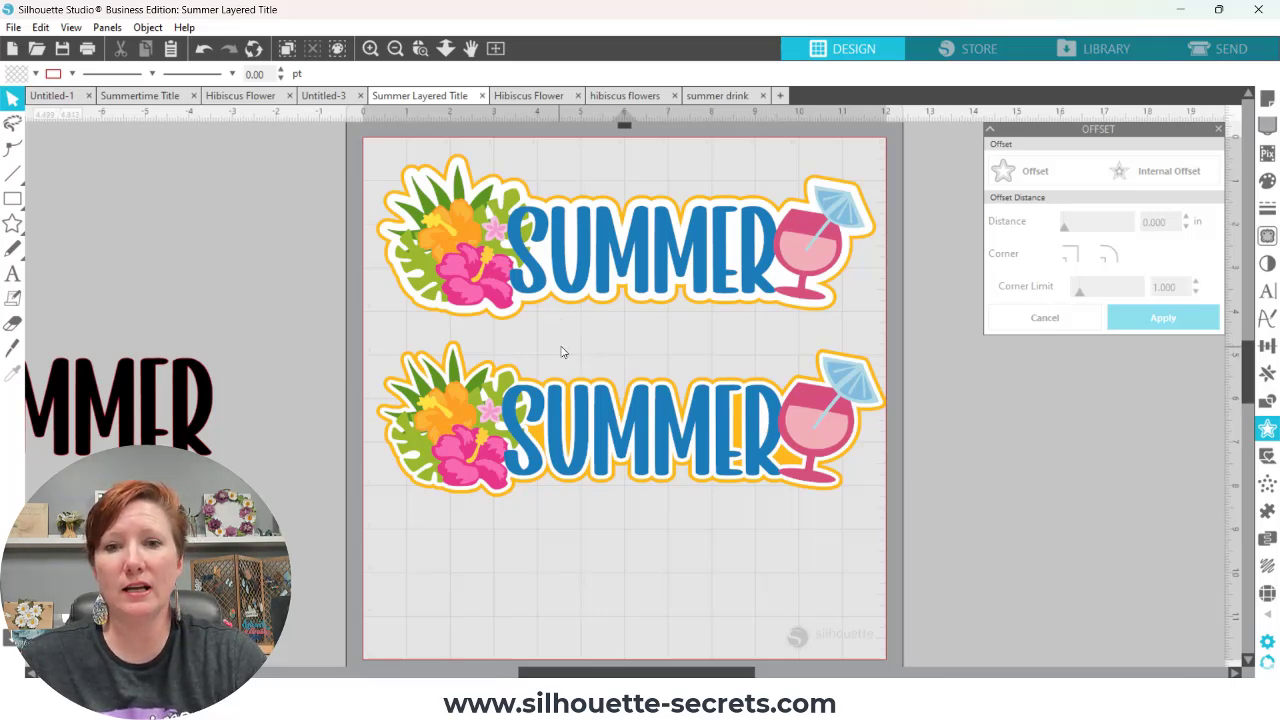
- Place a copy of the blue SUMMER lettering below the lower title and ungroup it
left_click(752, 408)
left_click_drag(752, 408, 754, 550)
right_click(754, 550)
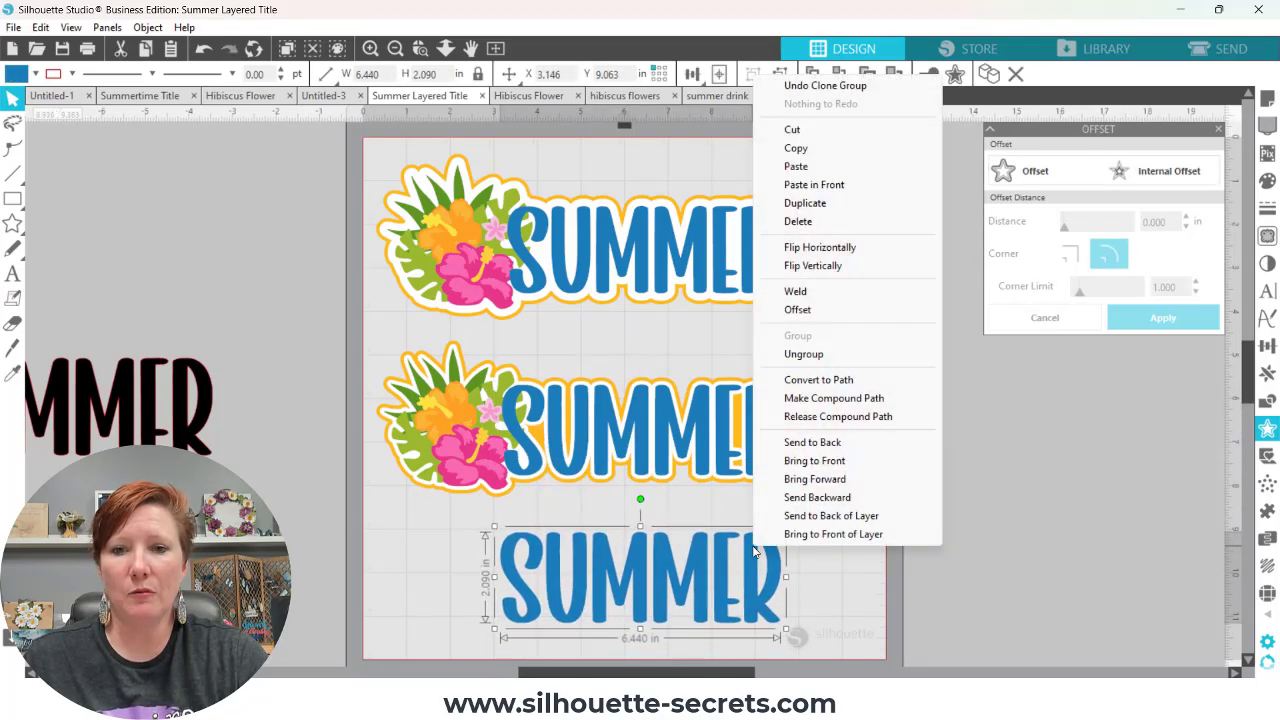
left_click(804, 354)
left_click(843, 540)
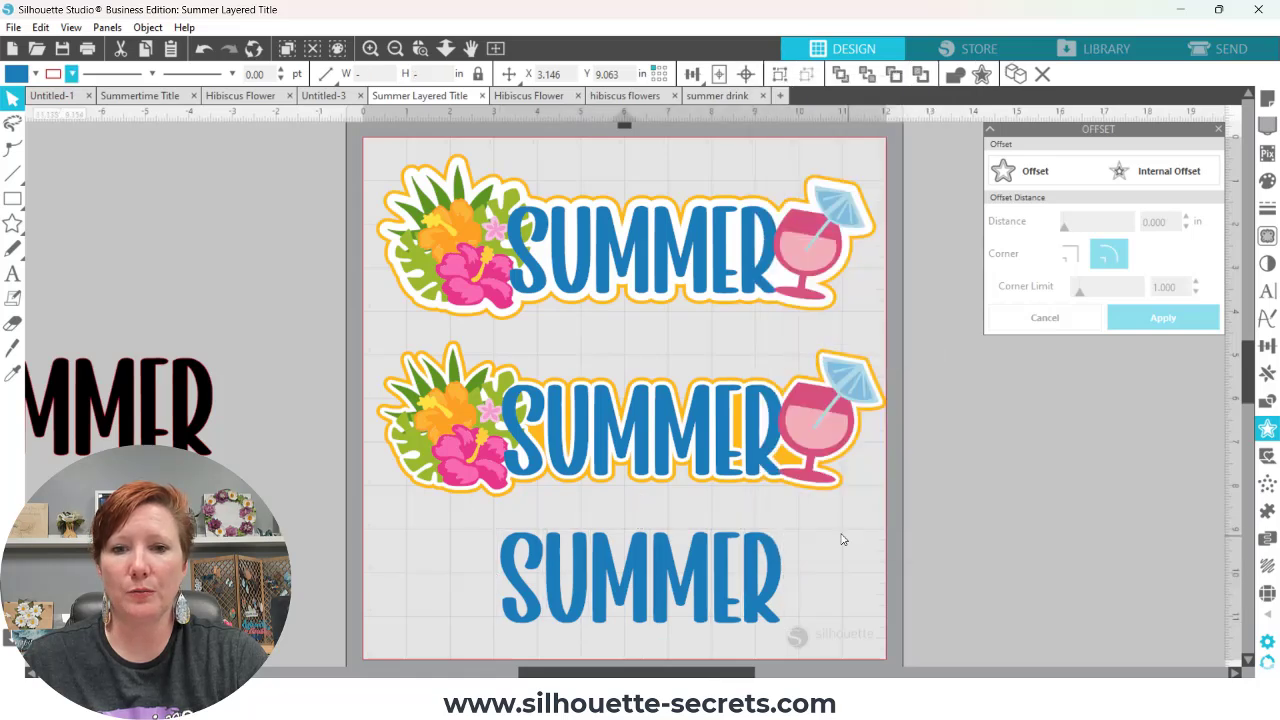
- Delete the letters S, U, M, M and E from the copied lettering, keeping only the R
left_click_drag(478, 508, 752, 640)
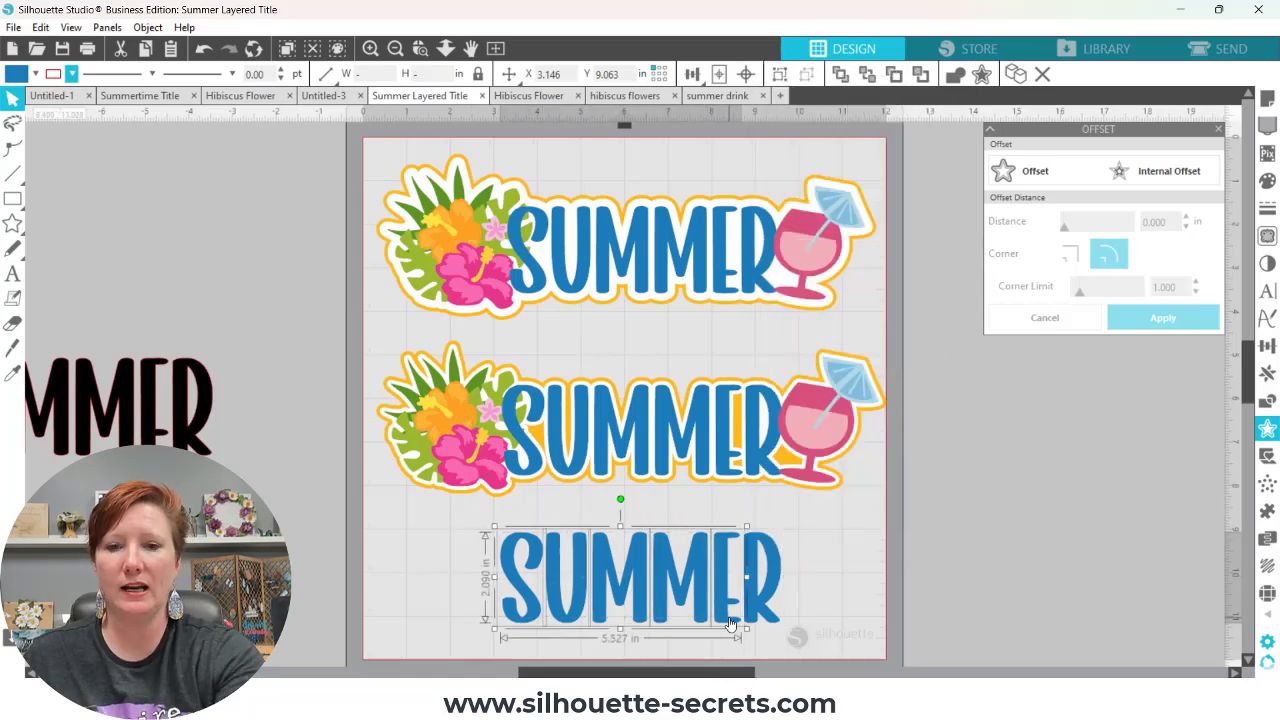
left_click(730, 625, "shift")
key("Delete")
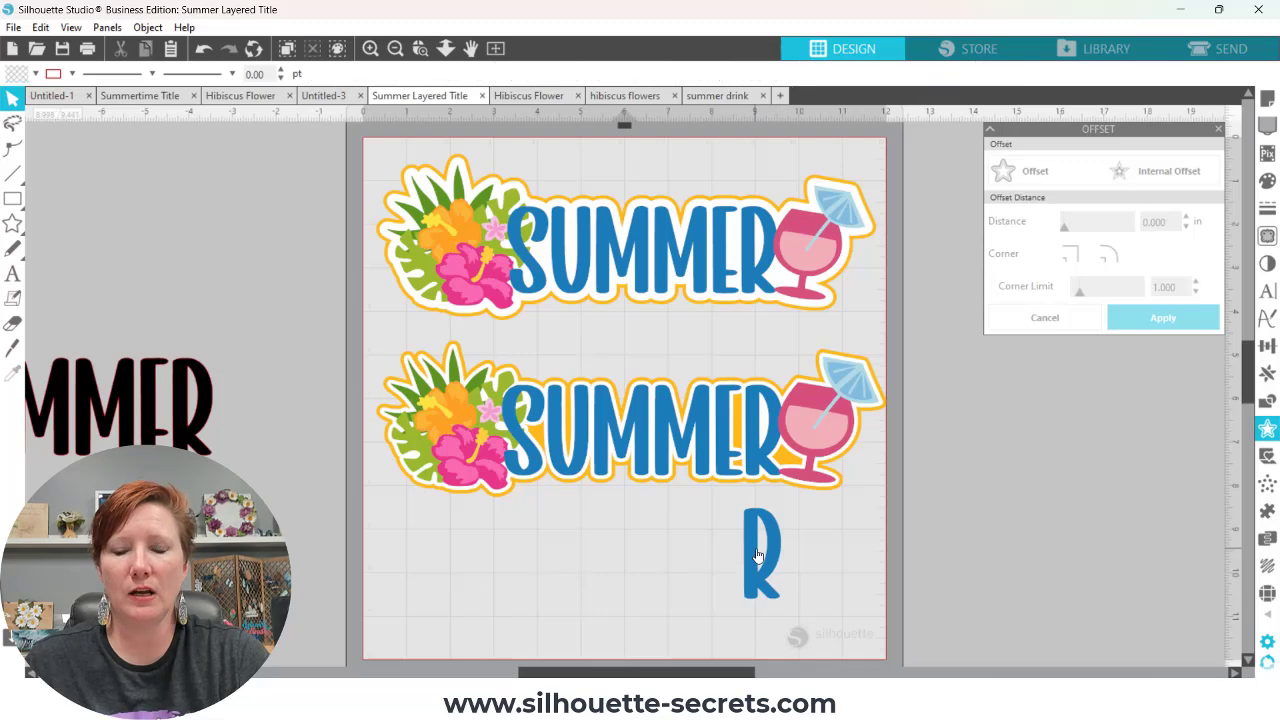
- Release the copied R's compound path, separate its inner counter shape, and delete the outer letter so only the counter shape is left
left_click(758, 555)
right_click(758, 555)
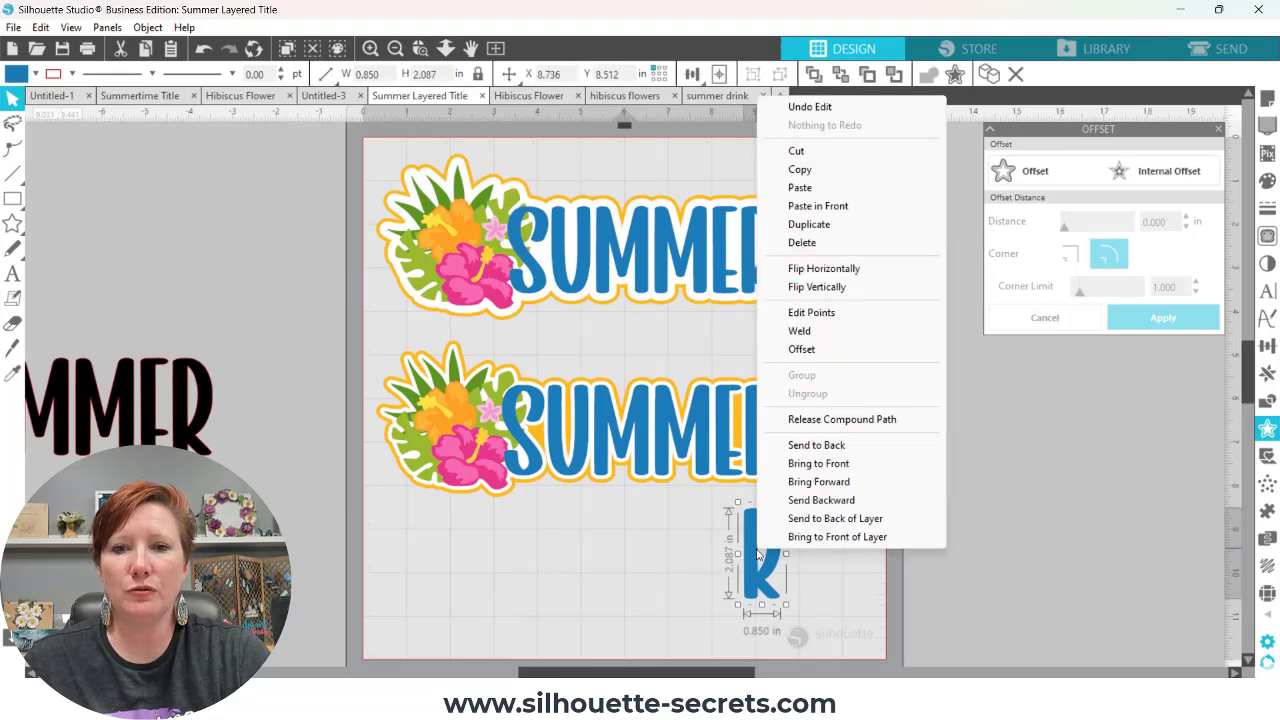
left_click(804, 420)
left_click(839, 532)
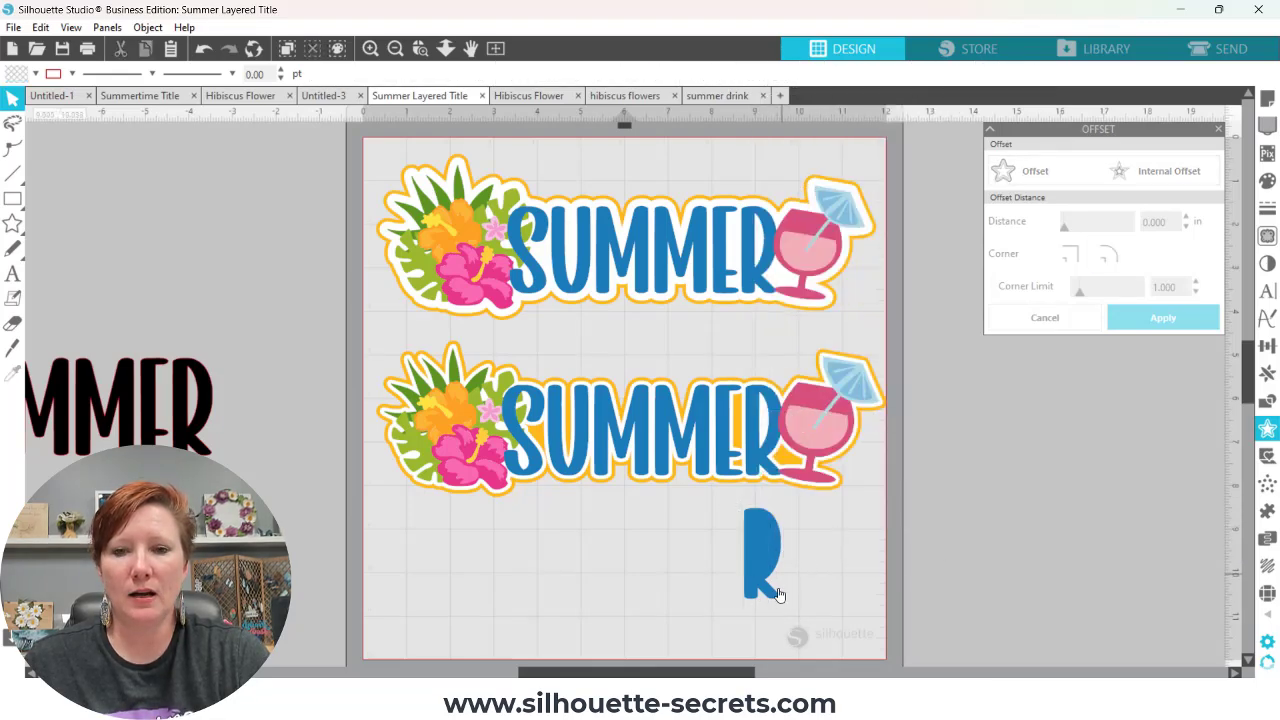
left_click_drag(762, 552, 830, 537)
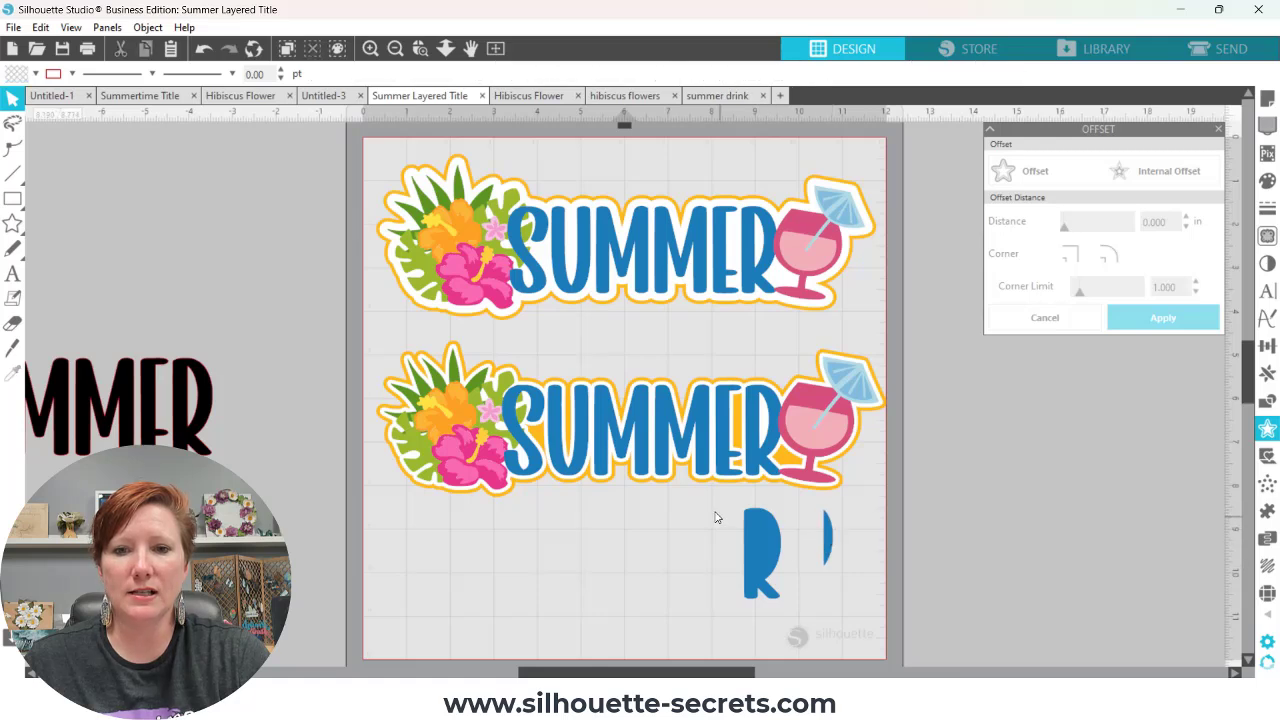
left_click(780, 578)
key("Delete")
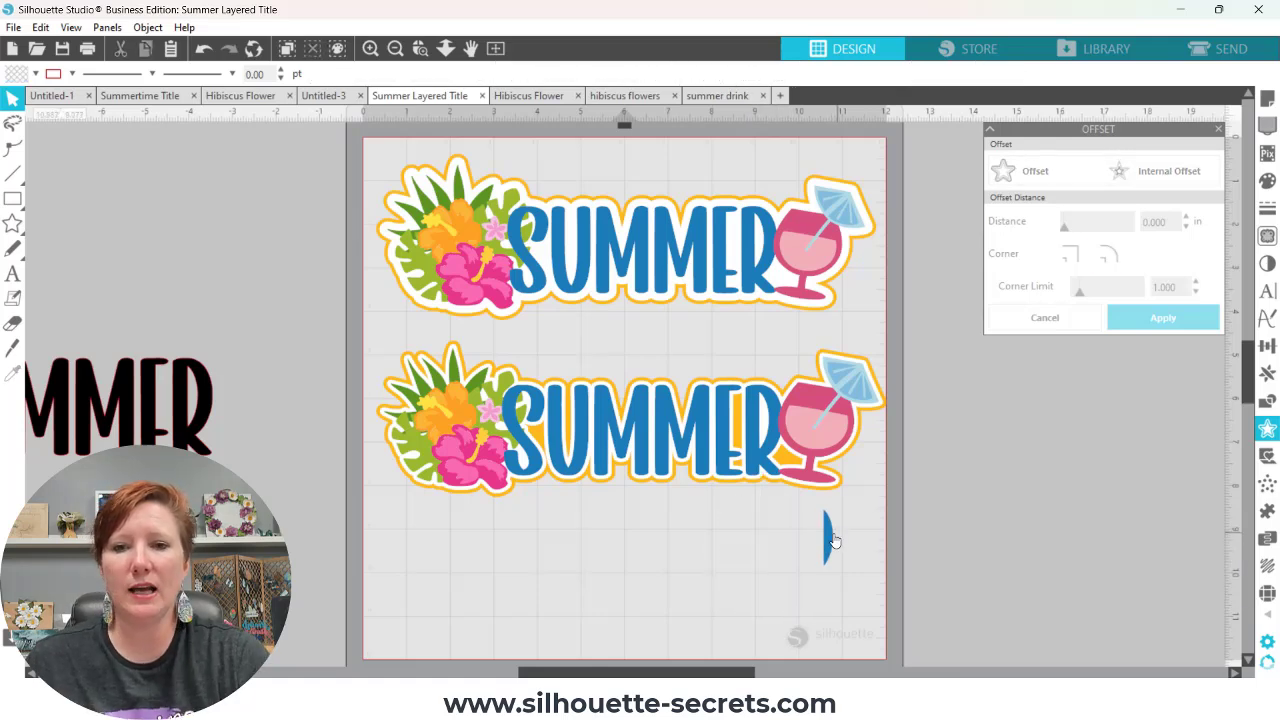
left_click_drag(829, 540, 760, 540)
left_click(760, 540)
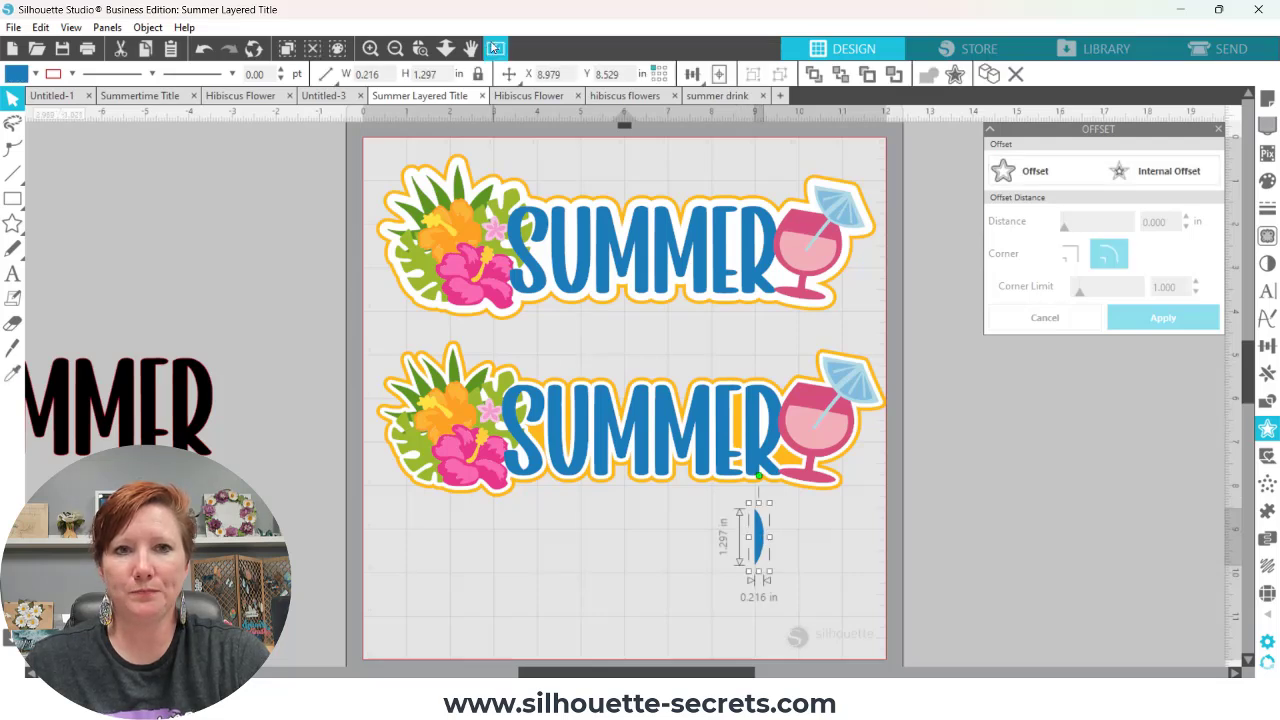
- Give the R's isolated counter shape a red line and a transparent fill
left_click(420, 48)
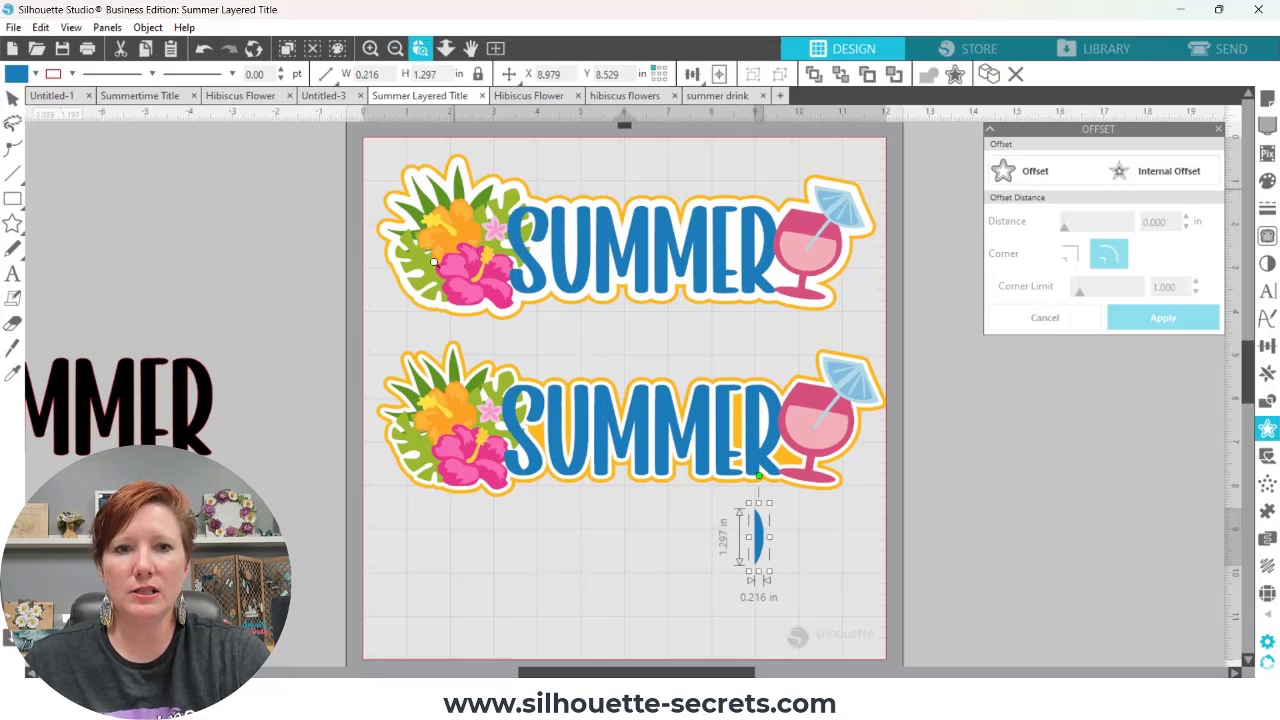
left_click_drag(475, 395, 920, 594)
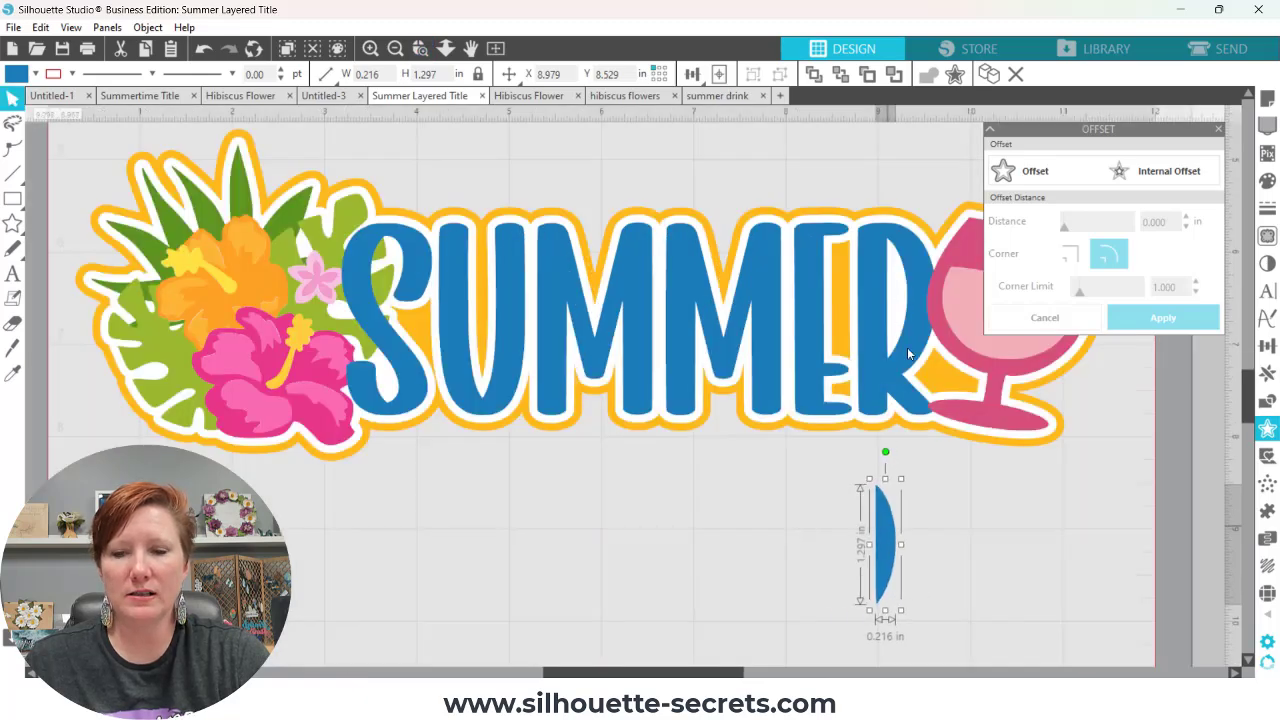
mouse_move(887, 530)
left_mouse_down()
mouse_move(900, 281)
mouse_move(885, 544)
left_mouse_up()
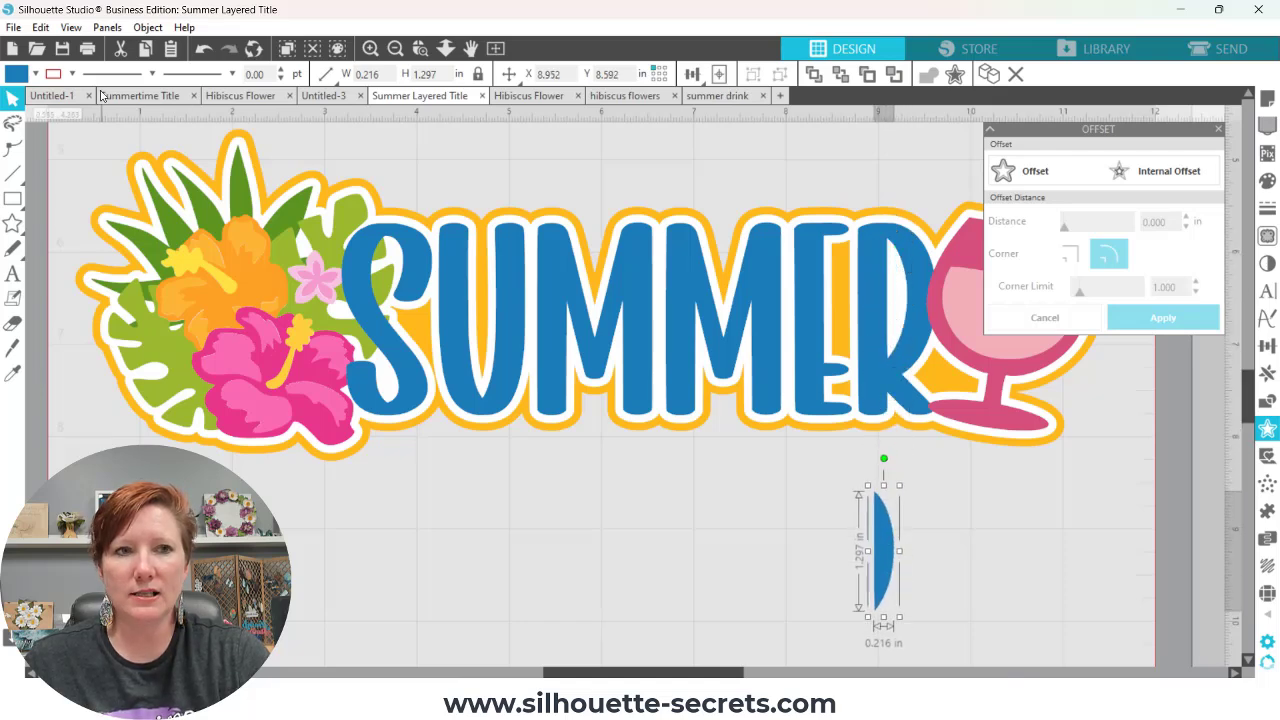
left_click(72, 76)
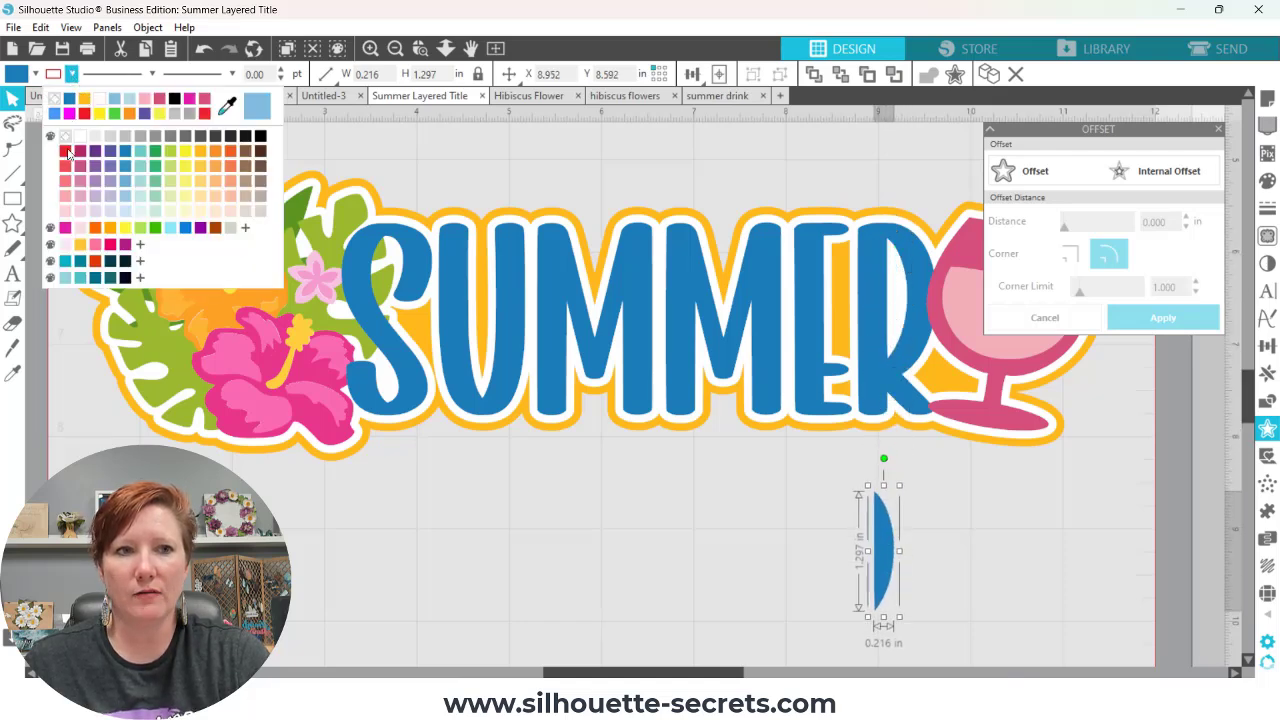
left_click(67, 152)
left_click(35, 74)
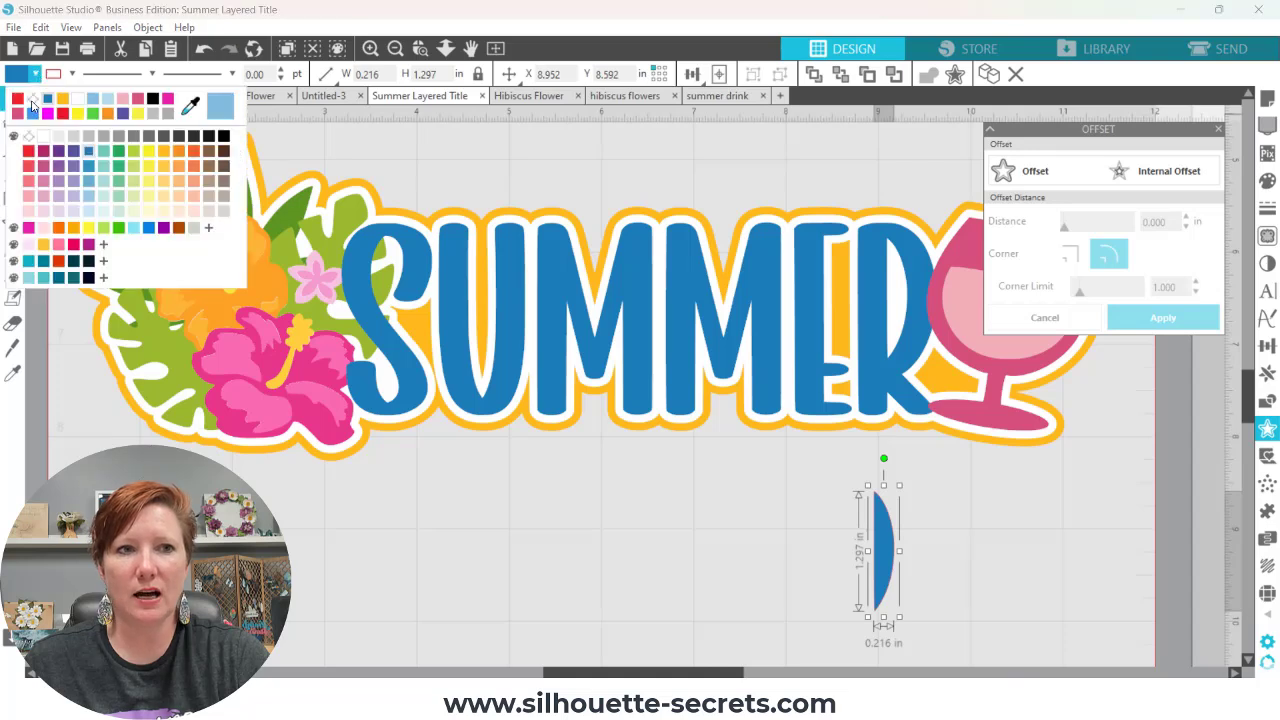
left_click(33, 100)
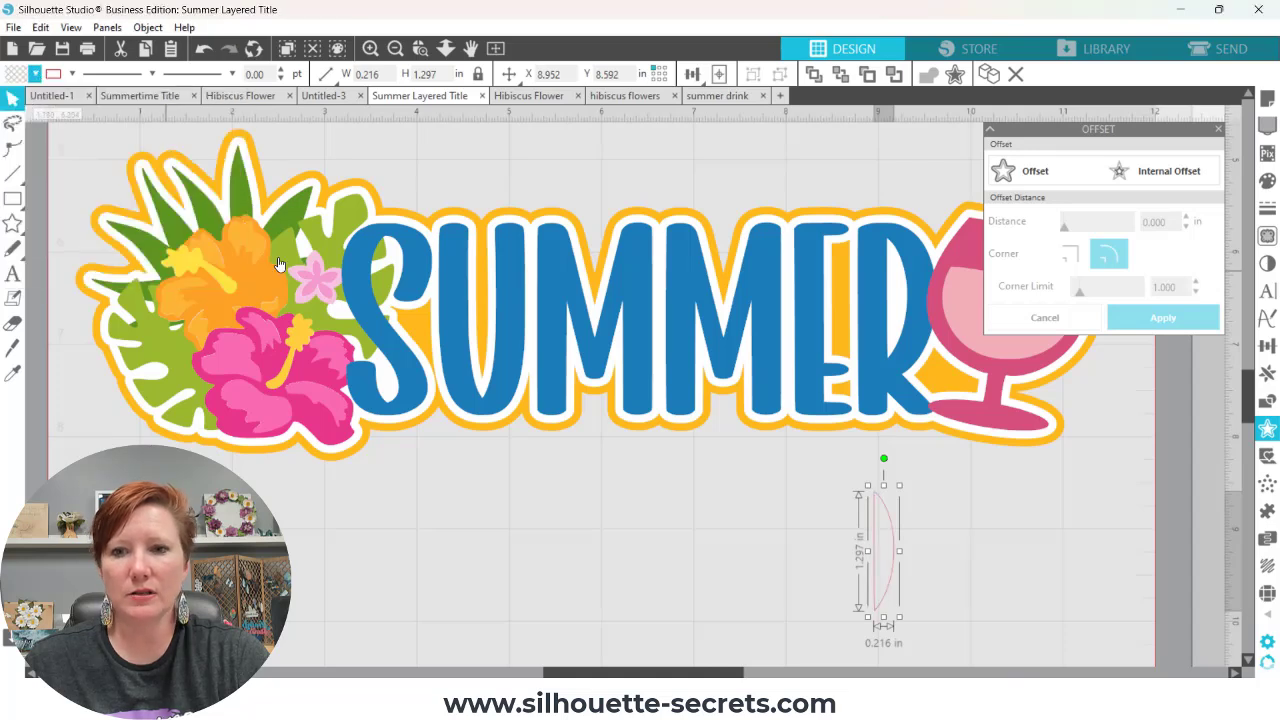
- Create a 0.085 in internal offset with square corners inside the counter shape and fill it yellow-orange
left_click(1172, 173)
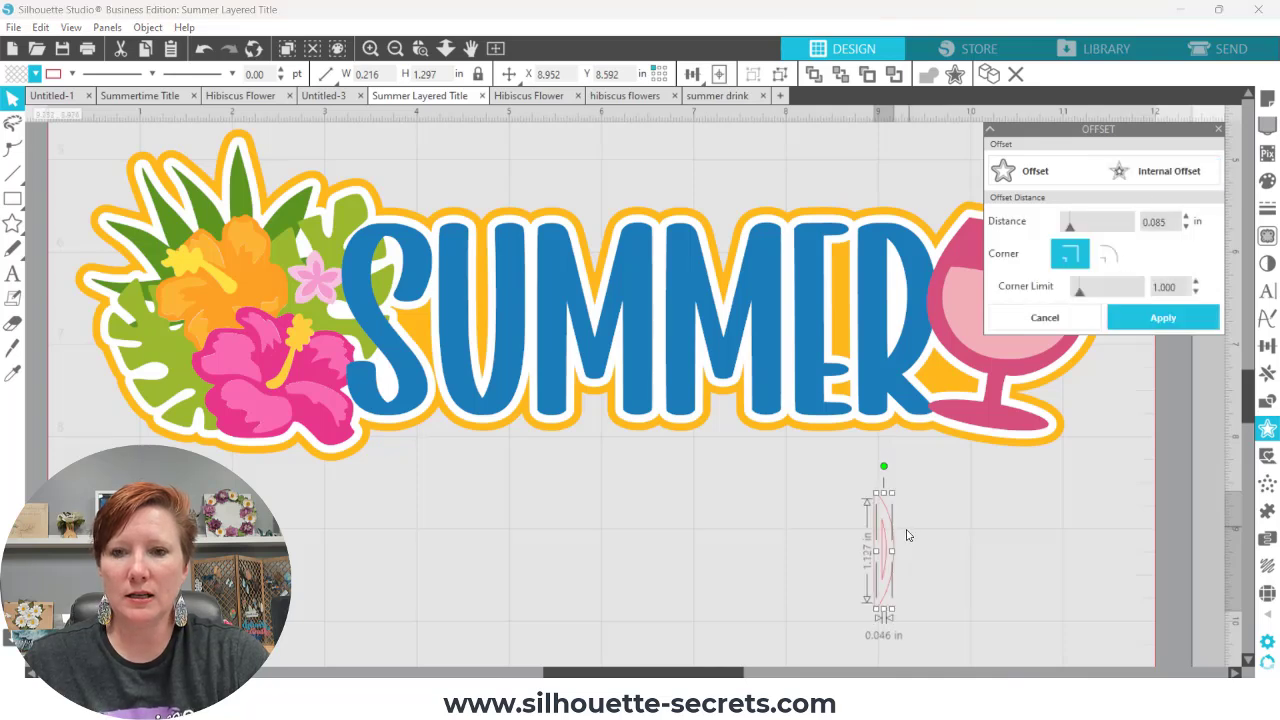
left_click(35, 76)
left_click(64, 99)
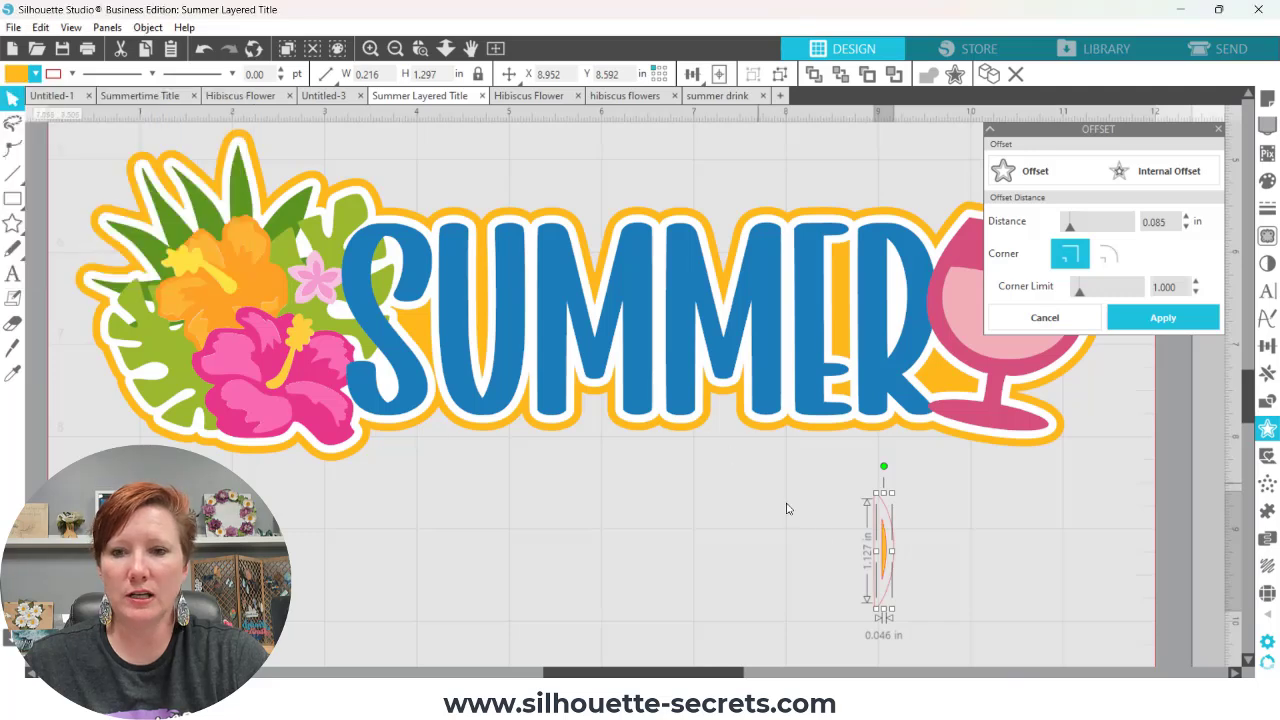
- Move the yellow-orange internal offset into the R's opening in the lower title and delete the original counter outline
left_click(884, 563)
left_click_drag(884, 563, 897, 311)
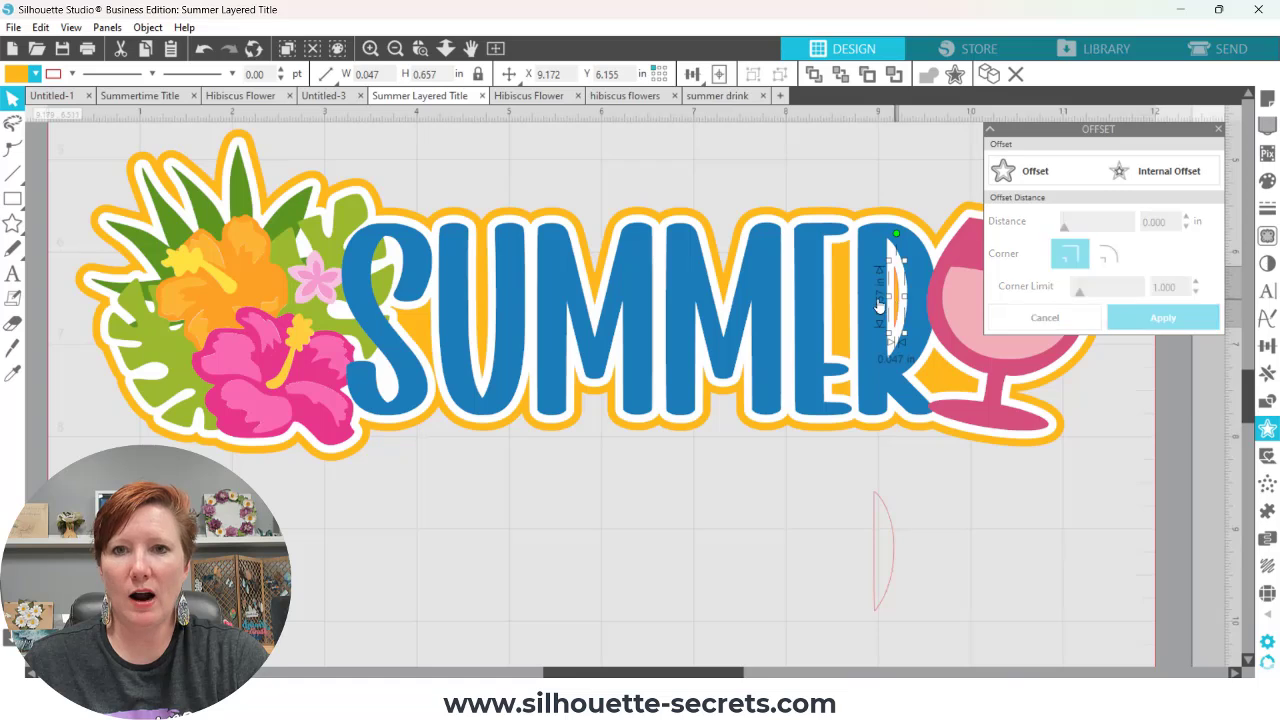
left_click(886, 505)
key("Delete")
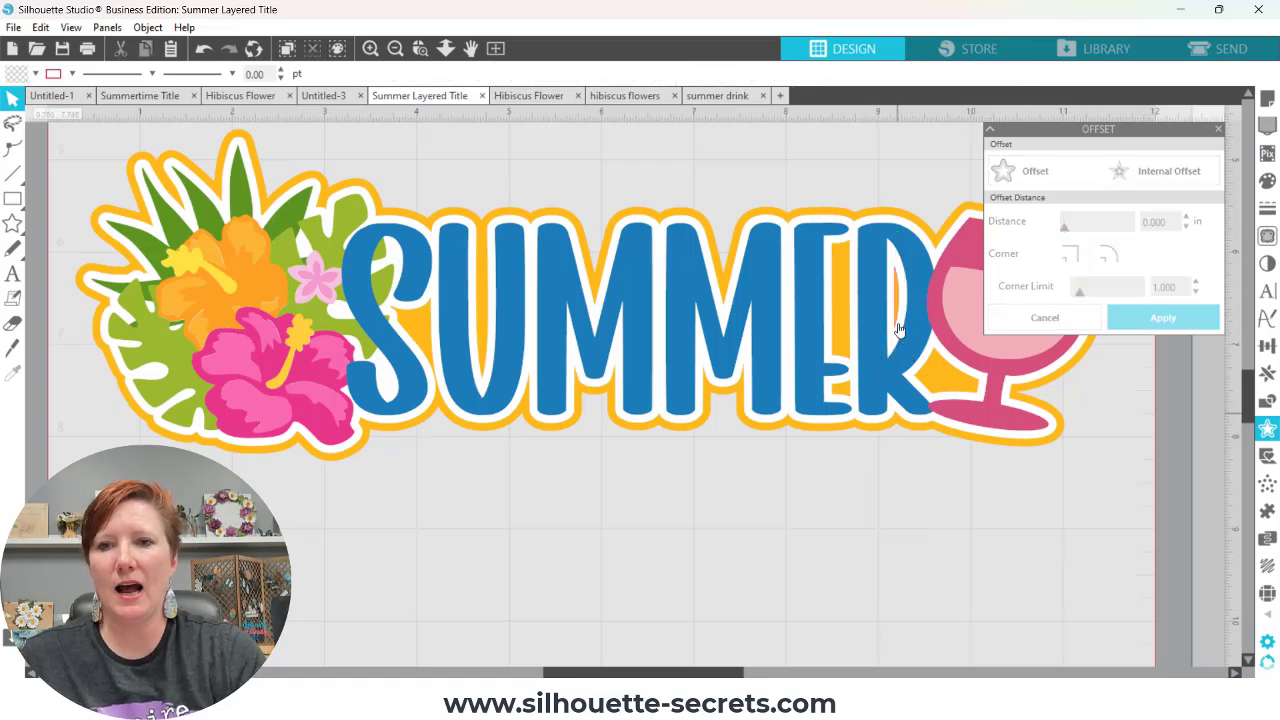
- Make the line colour of the yellow-orange sliver inside the R transparent and close the offset settings
left_click(894, 295)
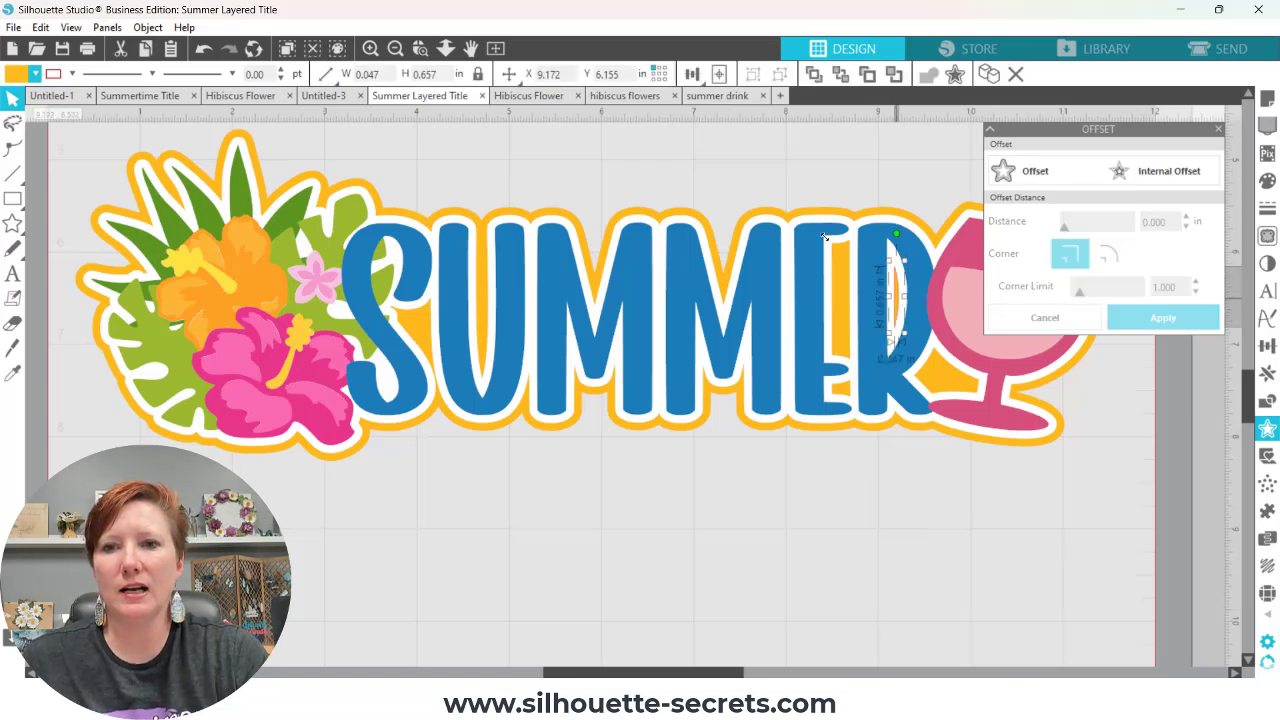
left_click(72, 73)
left_click(71, 109)
left_click(72, 73)
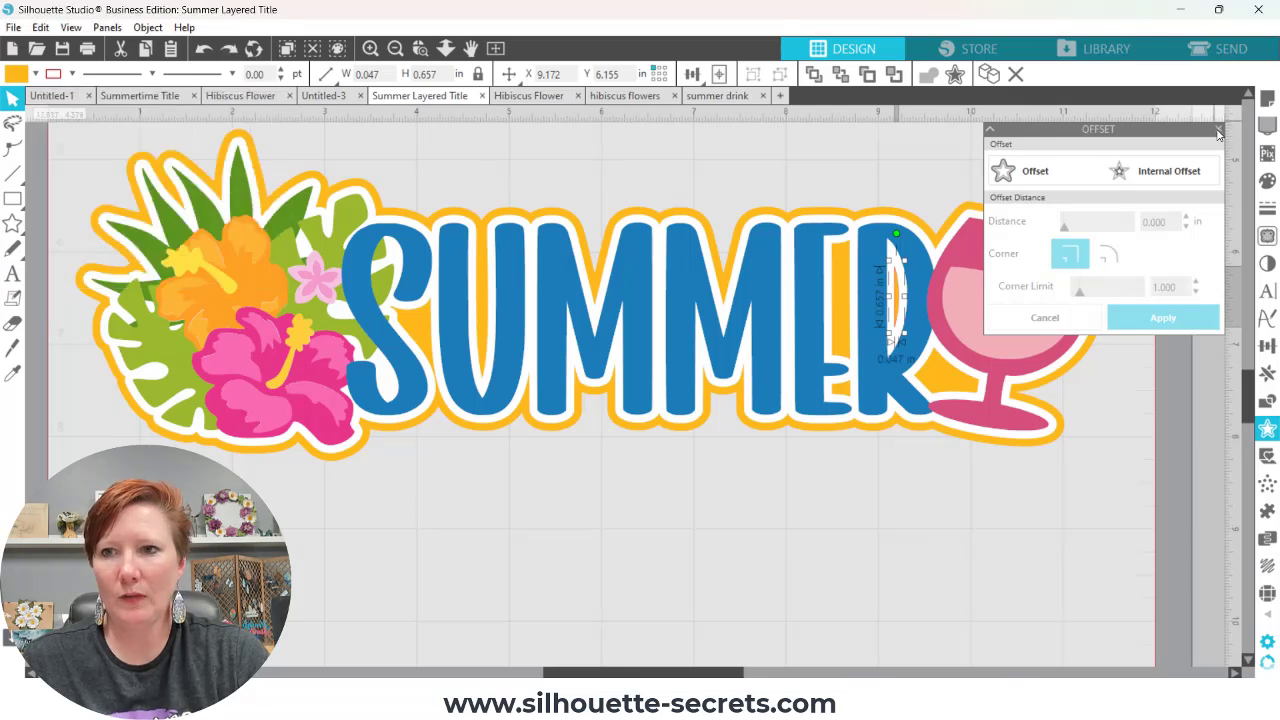
left_click(1219, 131)
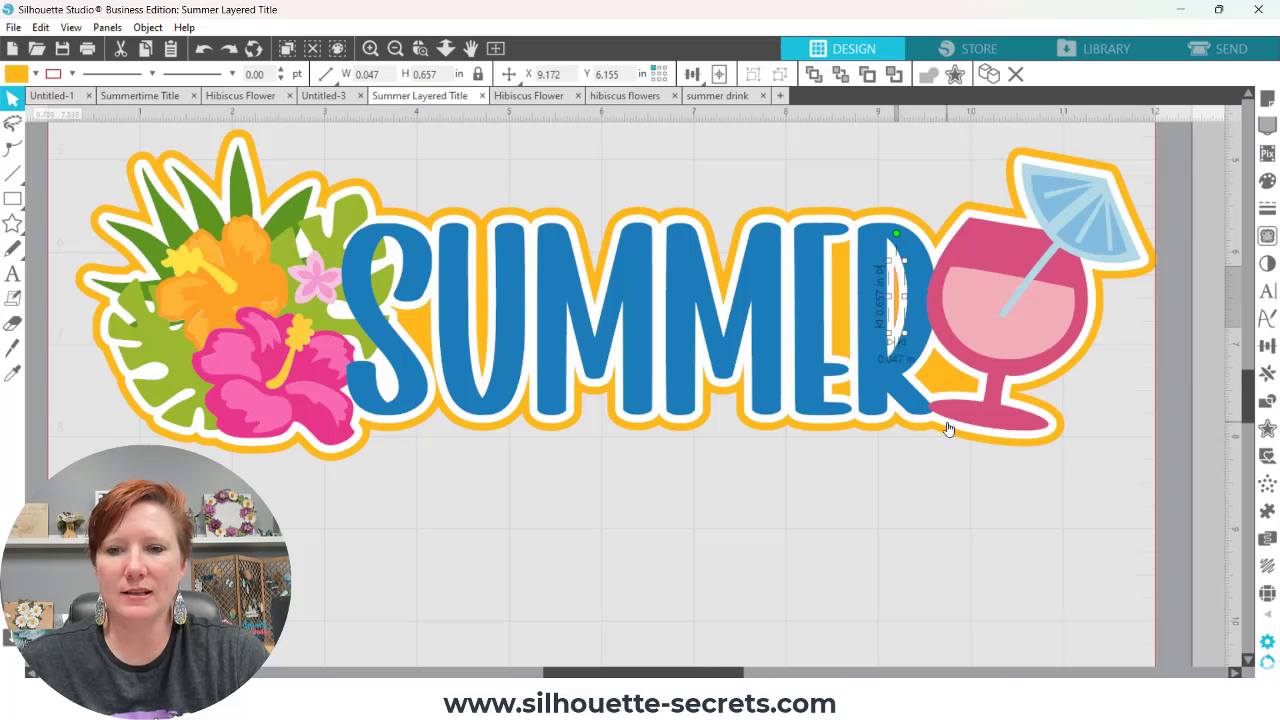
- Subtract the sliver inside the R from the white offset layer of the lower title
key("ctrl+a")
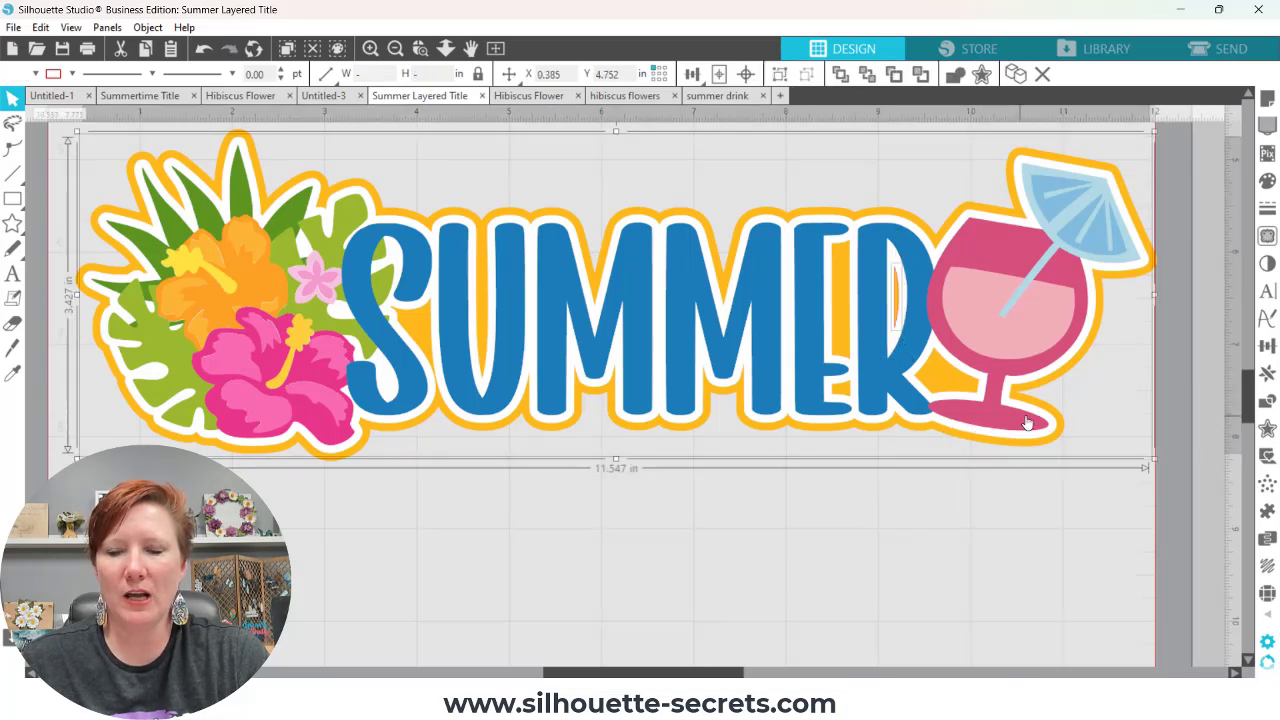
left_click(1267, 402)
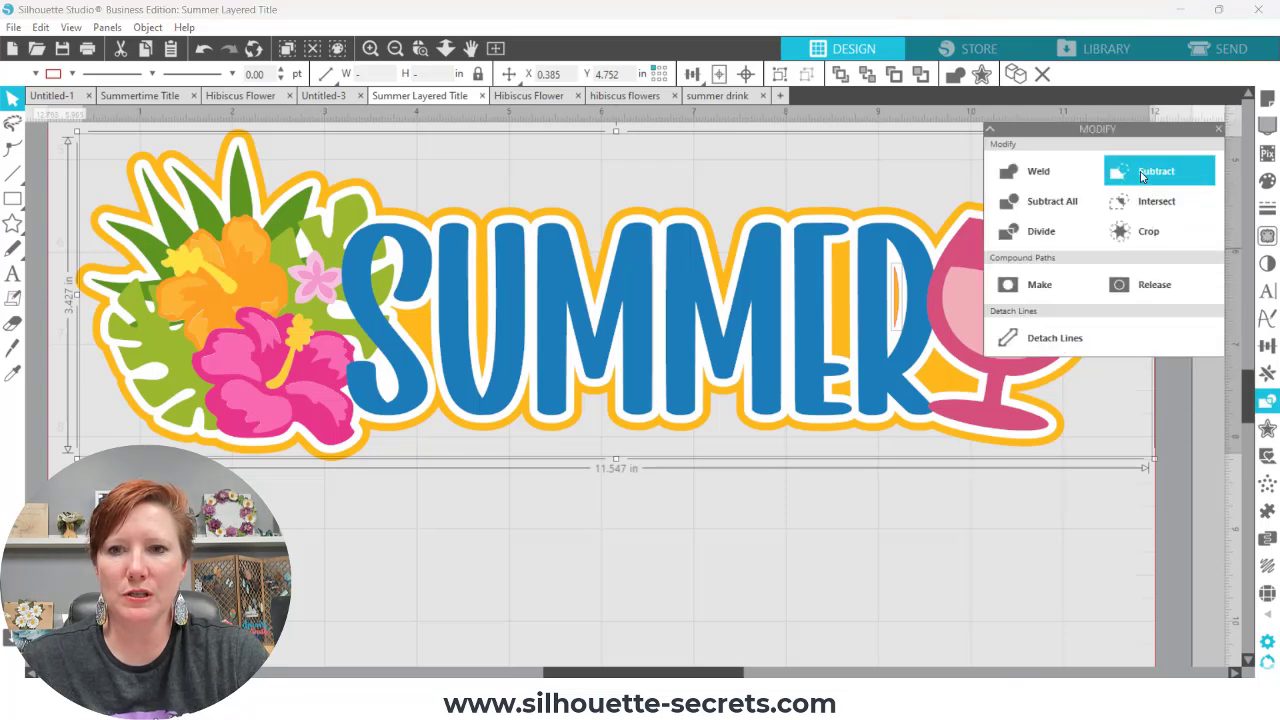
left_click(960, 554)
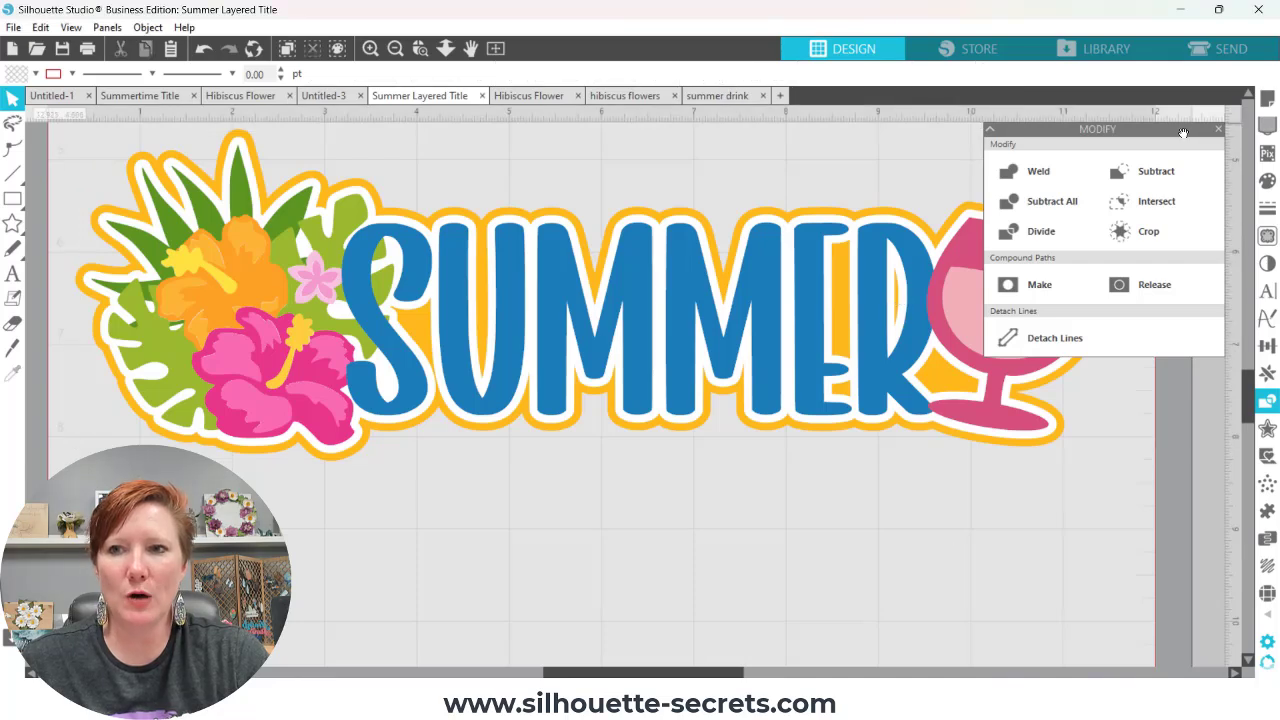
left_click(1218, 129)
- Move the white layer of the lower title down to check the cutout in the R, and undo the move
left_click_drag(893, 332, 895, 562)
left_click(897, 540)
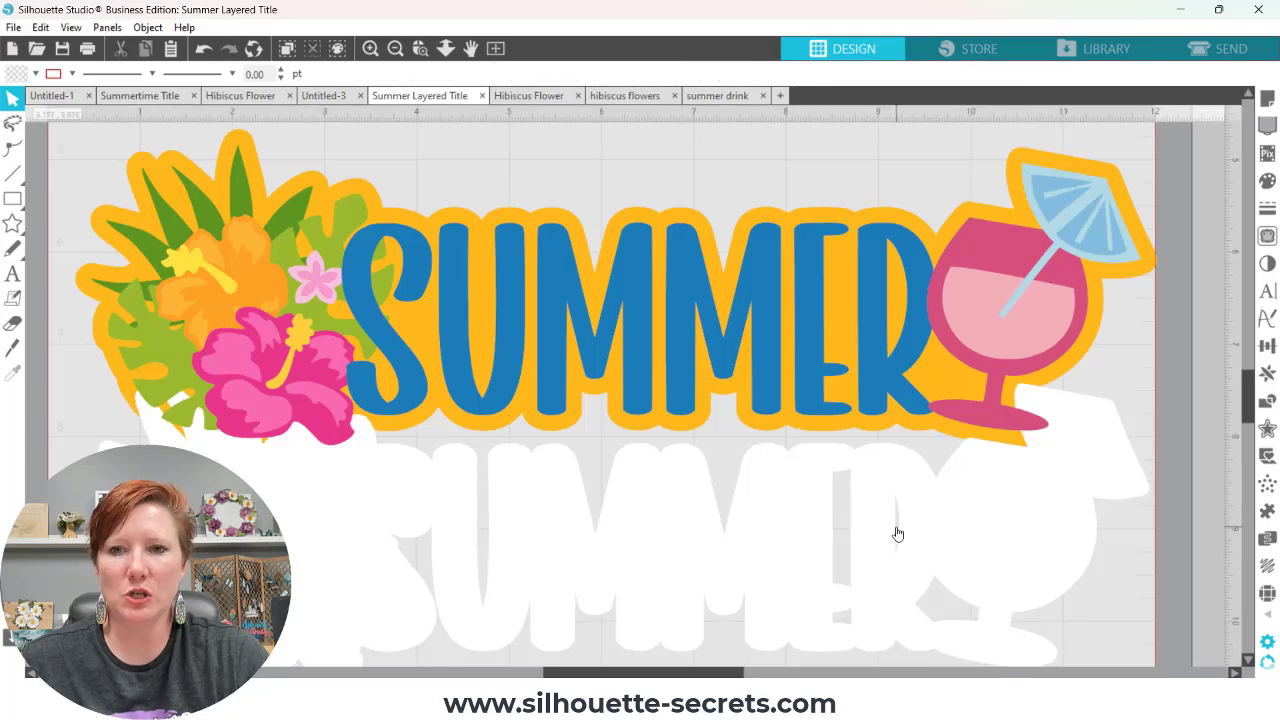
key("ctrl+z")
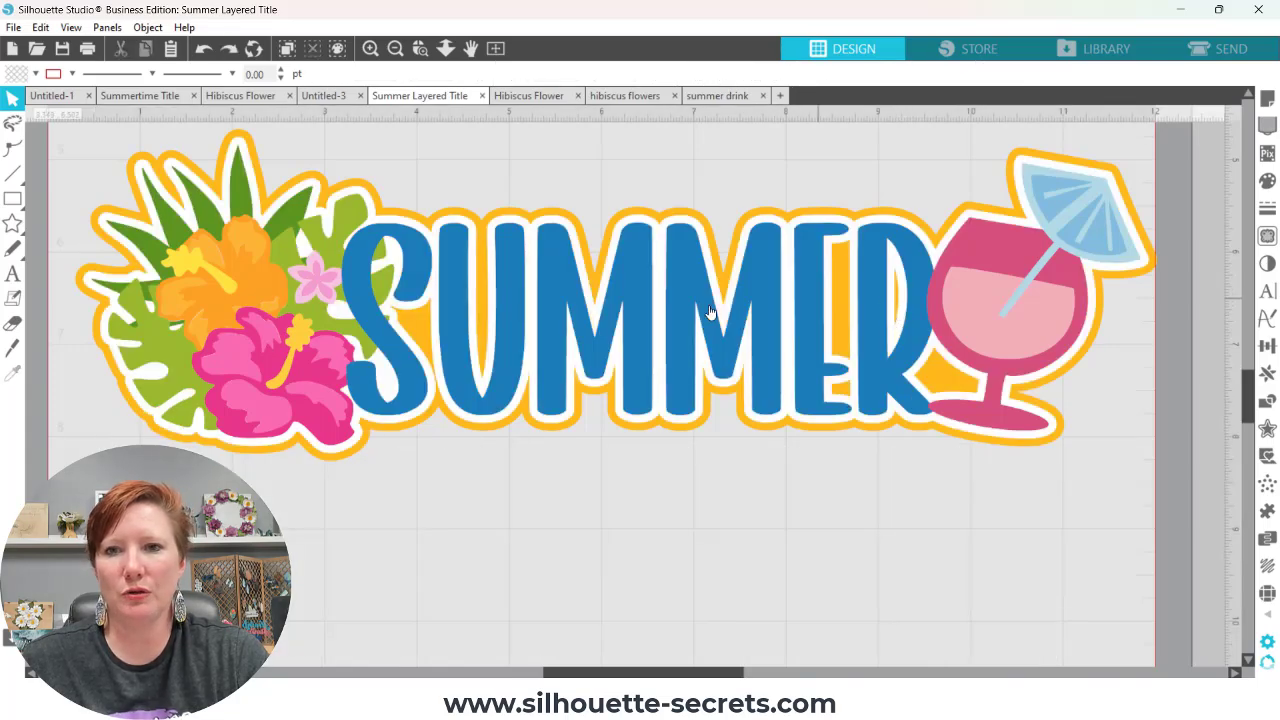
left_click(396, 49)
left_click(396, 49)
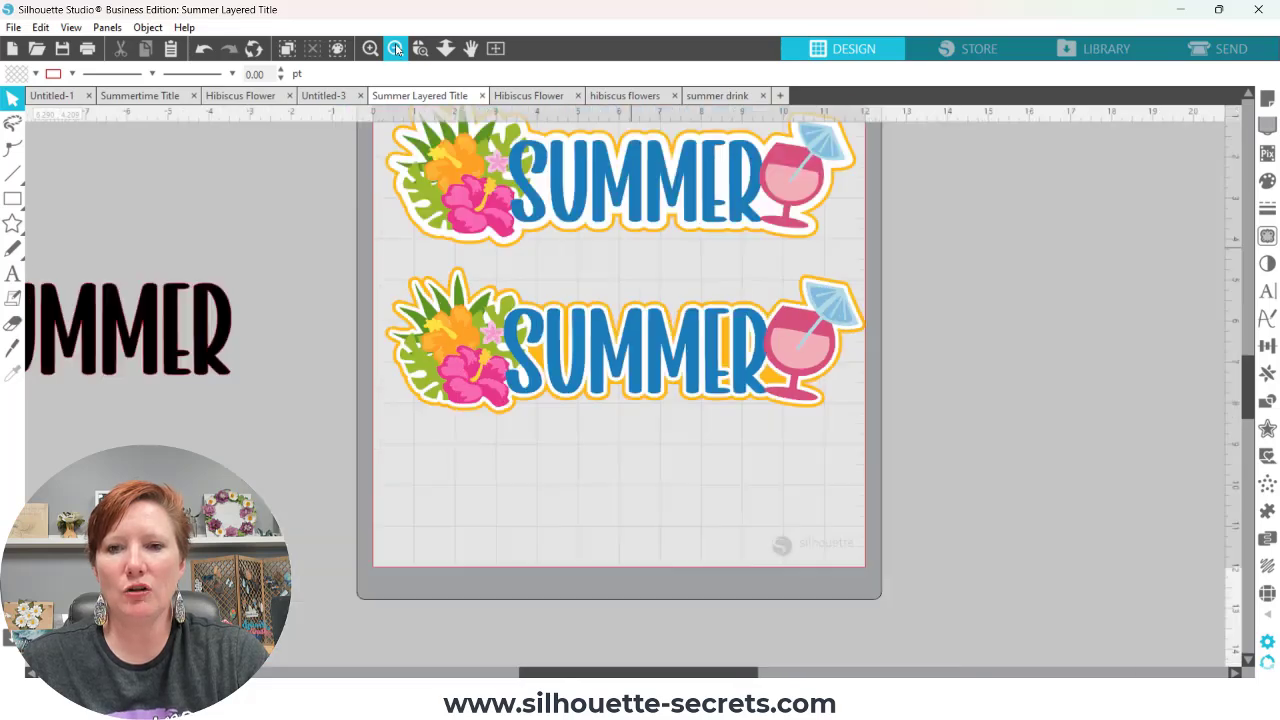